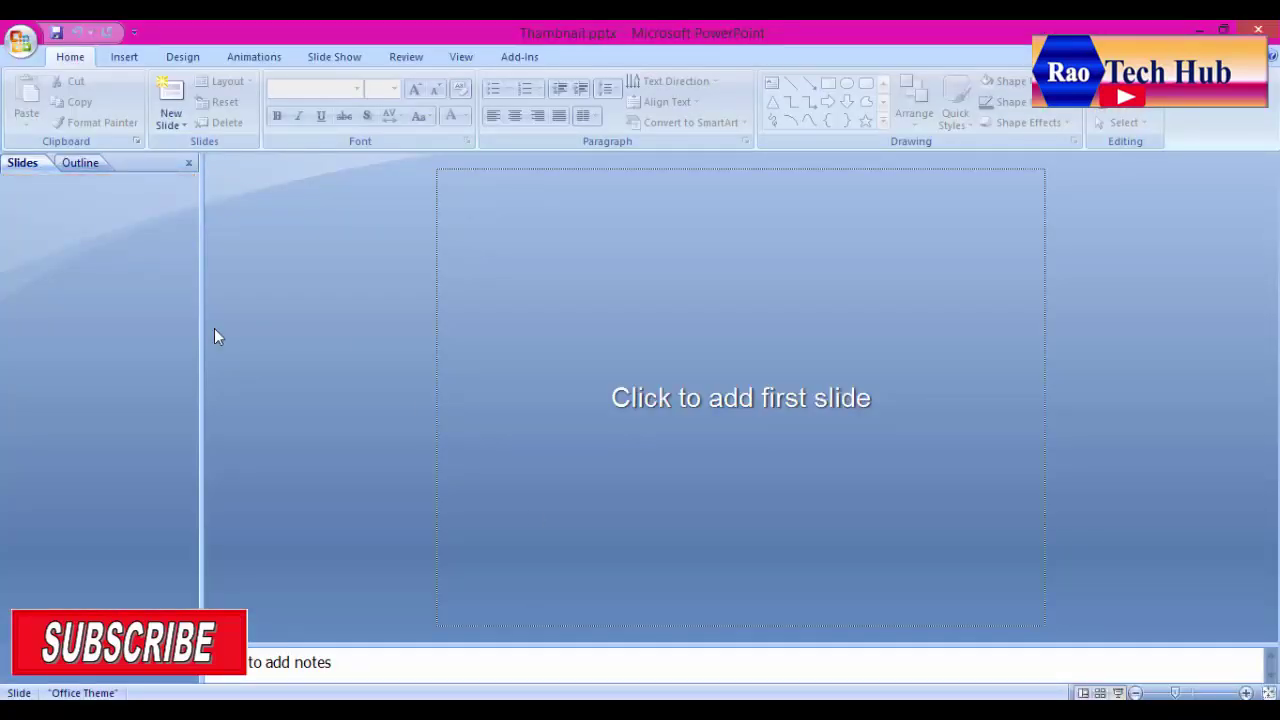
- Add a Blank-layout slide and set the slide size to On-screen Show (16:9), 10 x 5.63 inches
left_click(183, 124)
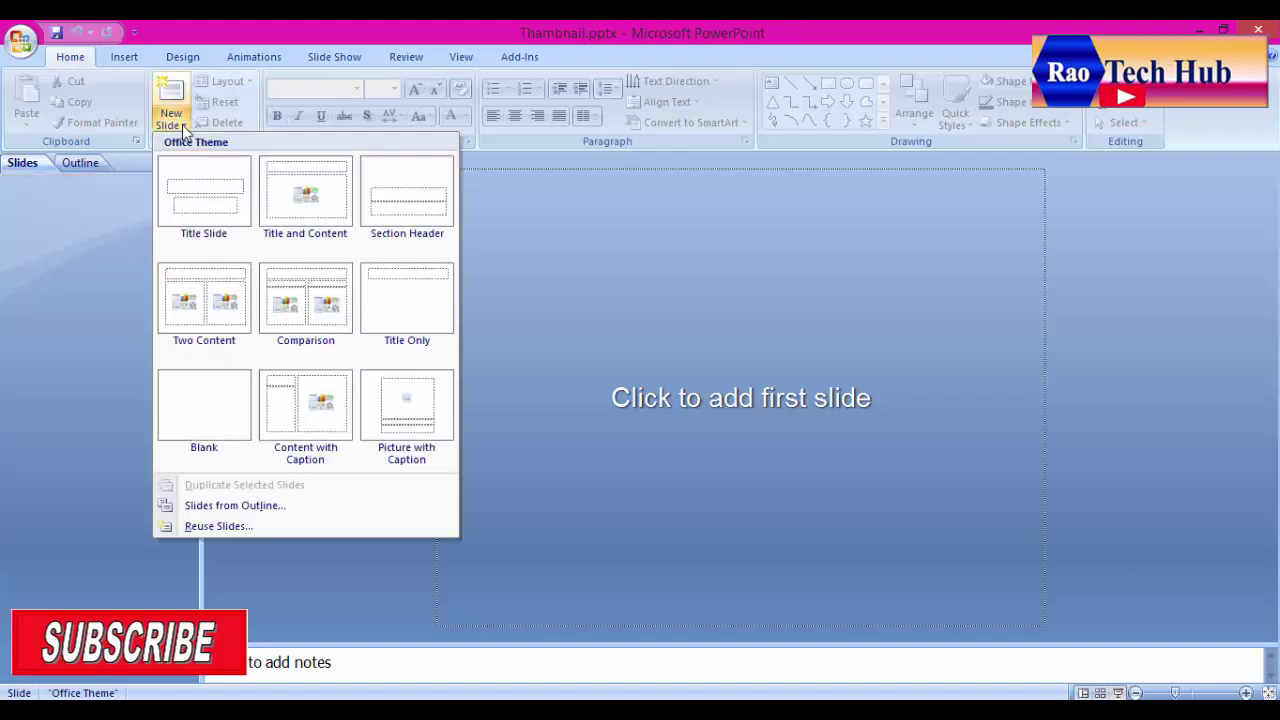
left_click(212, 385)
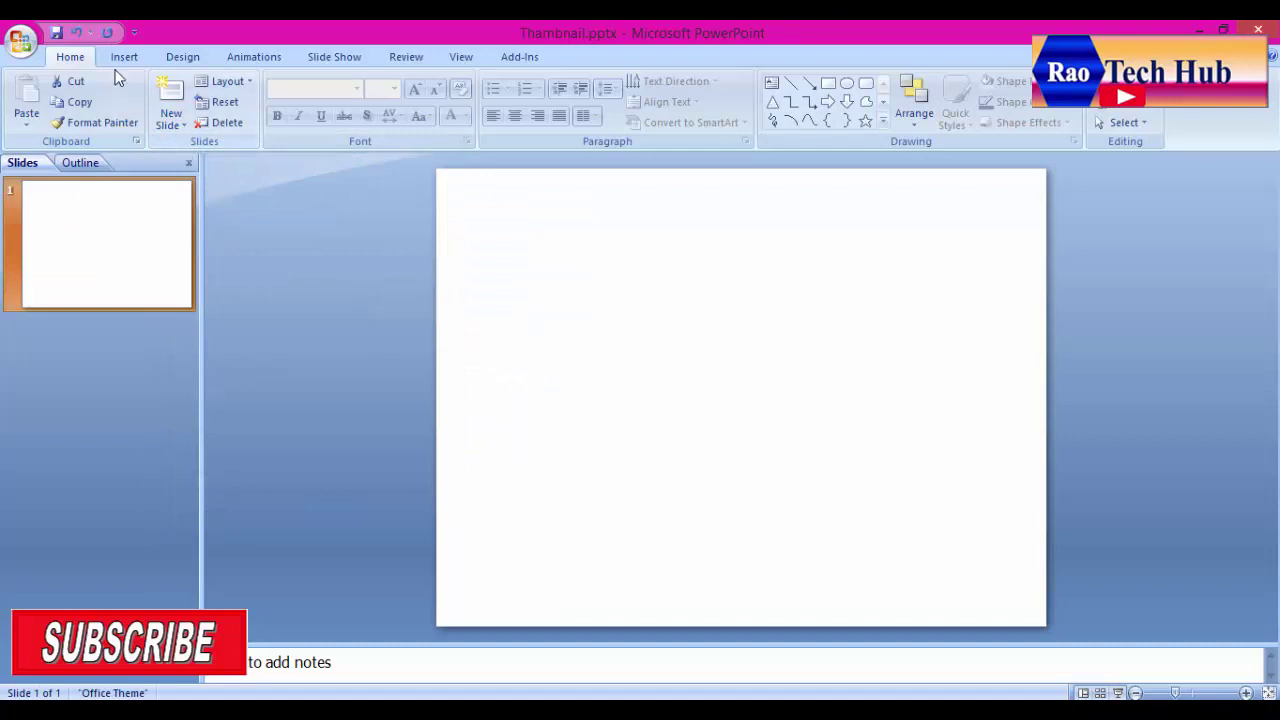
left_click(174, 56)
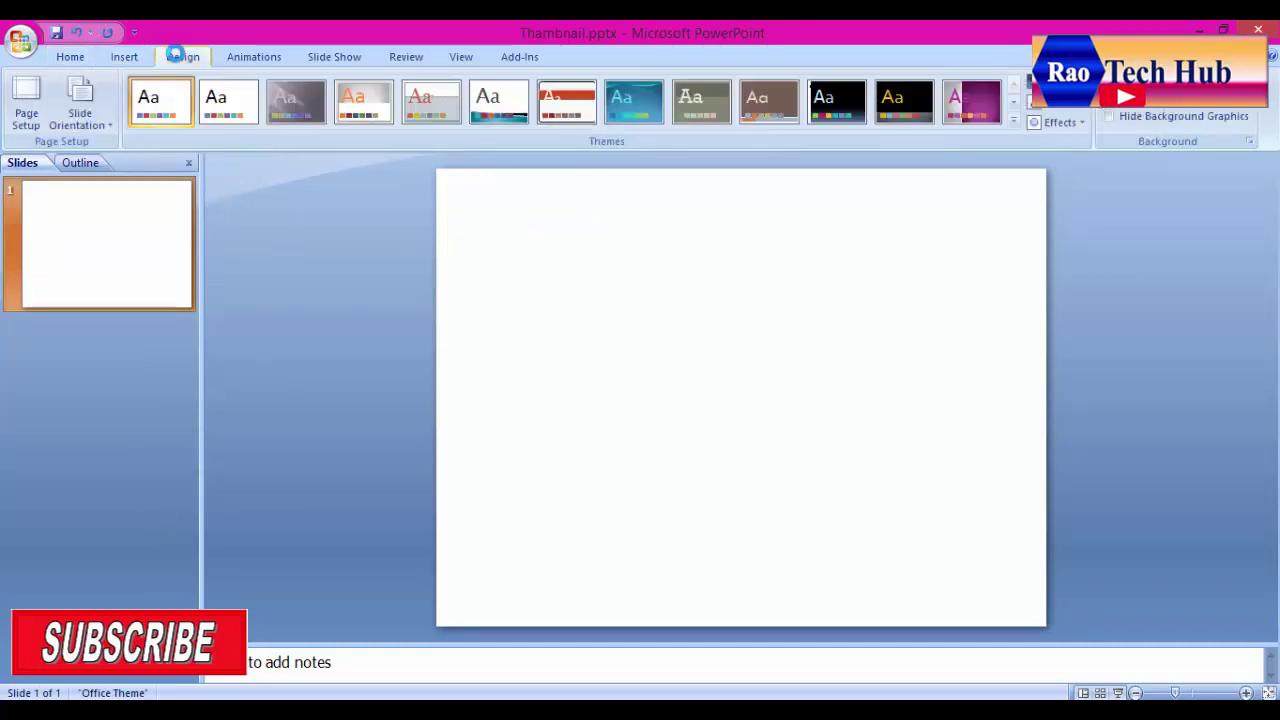
left_click(32, 122)
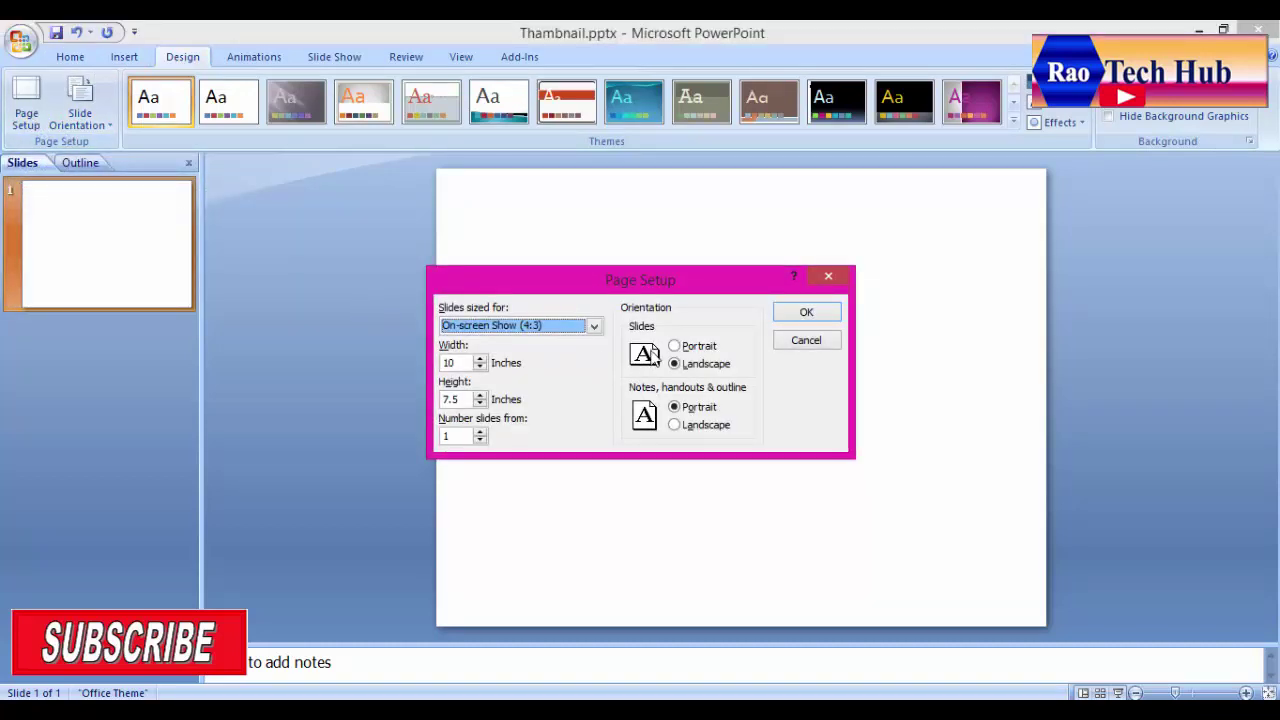
left_click(594, 329)
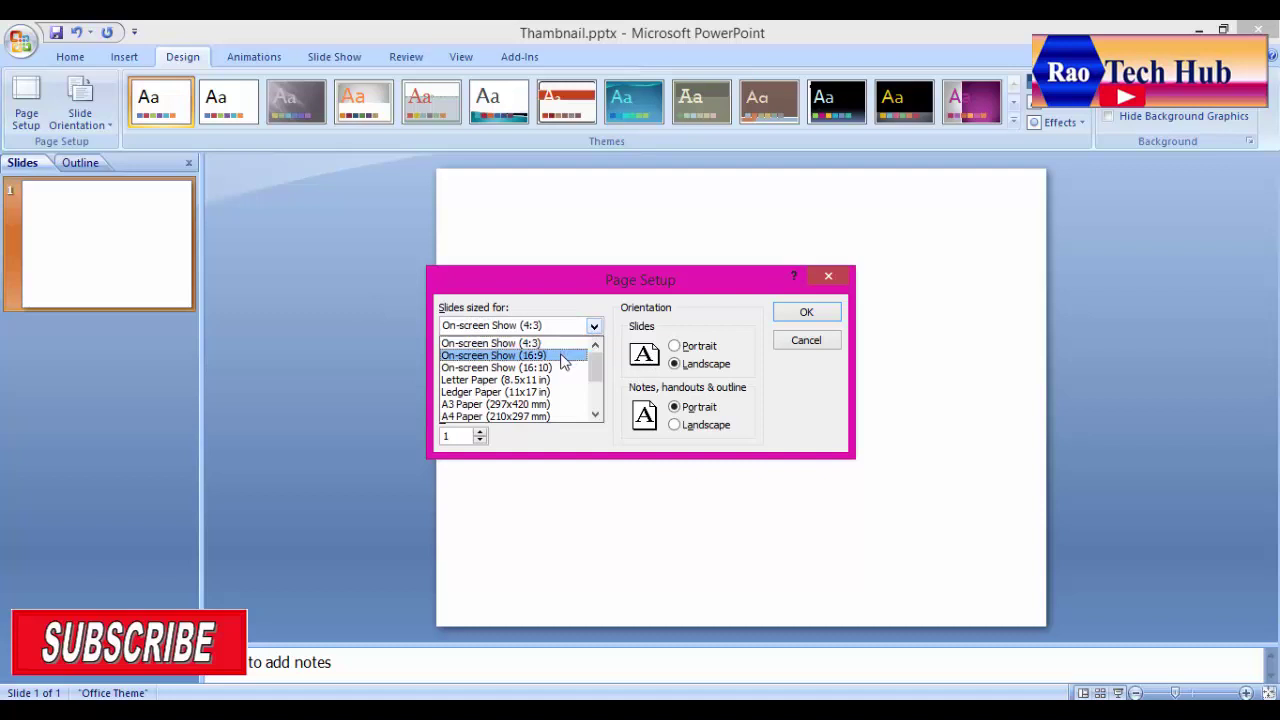
left_click(563, 356)
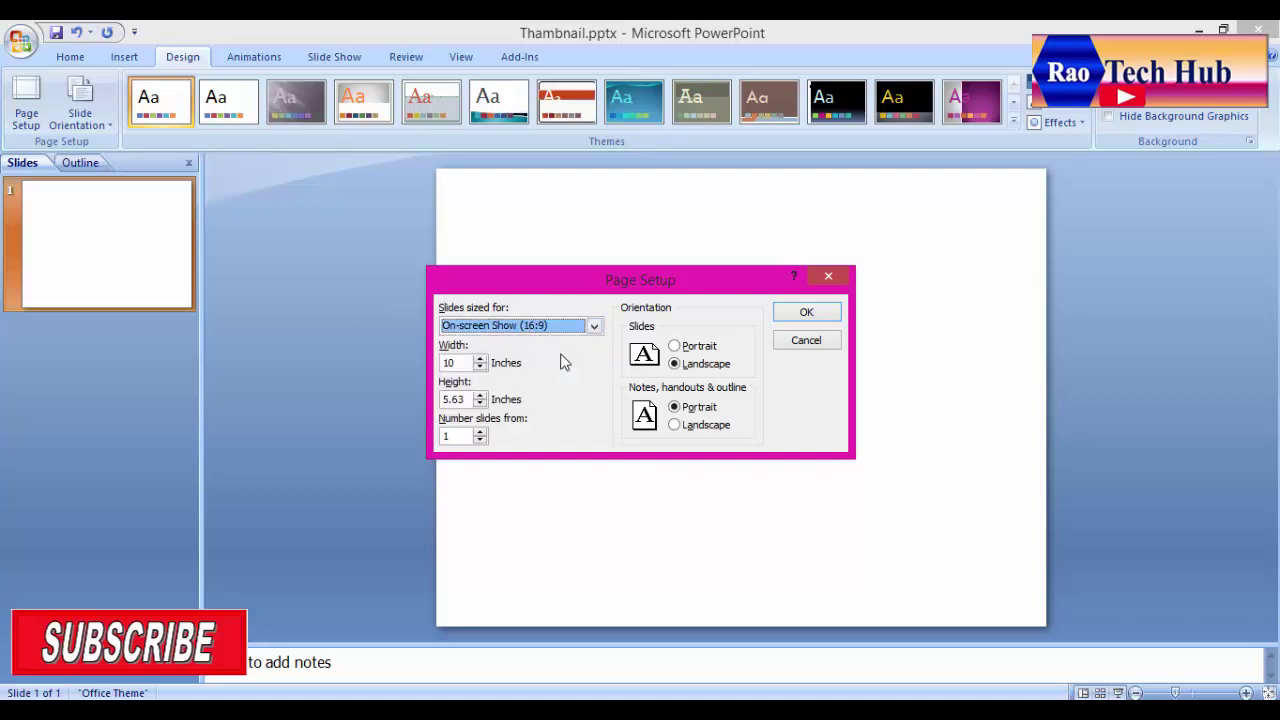
left_click(798, 315)
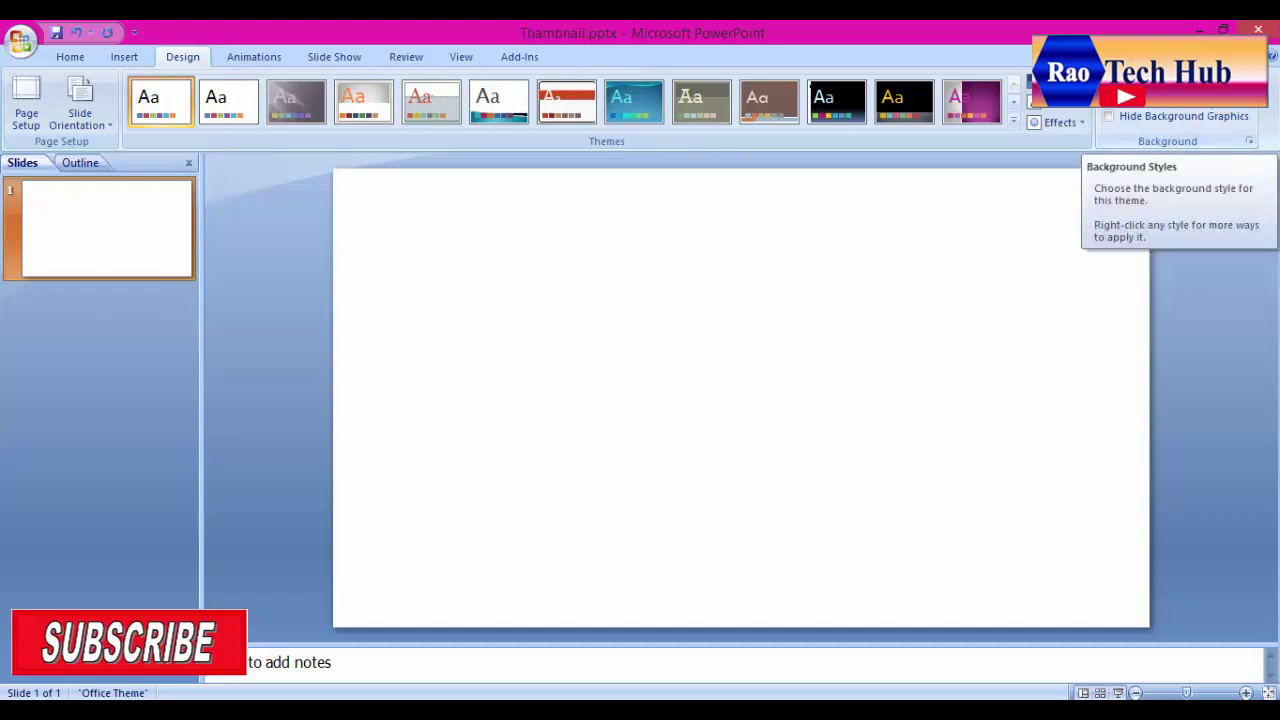
- Switch the background to Gradient fill in Format Background and move the dialog to the left
left_click(1140, 92)
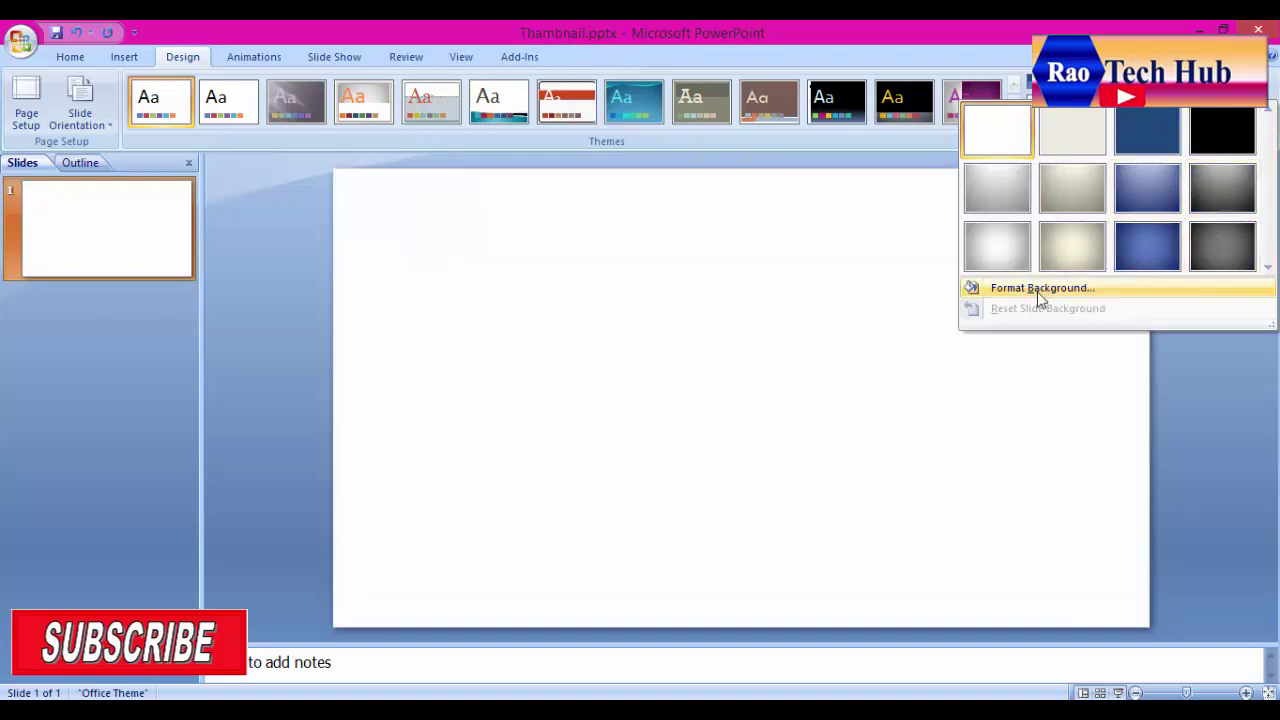
left_click(1038, 290)
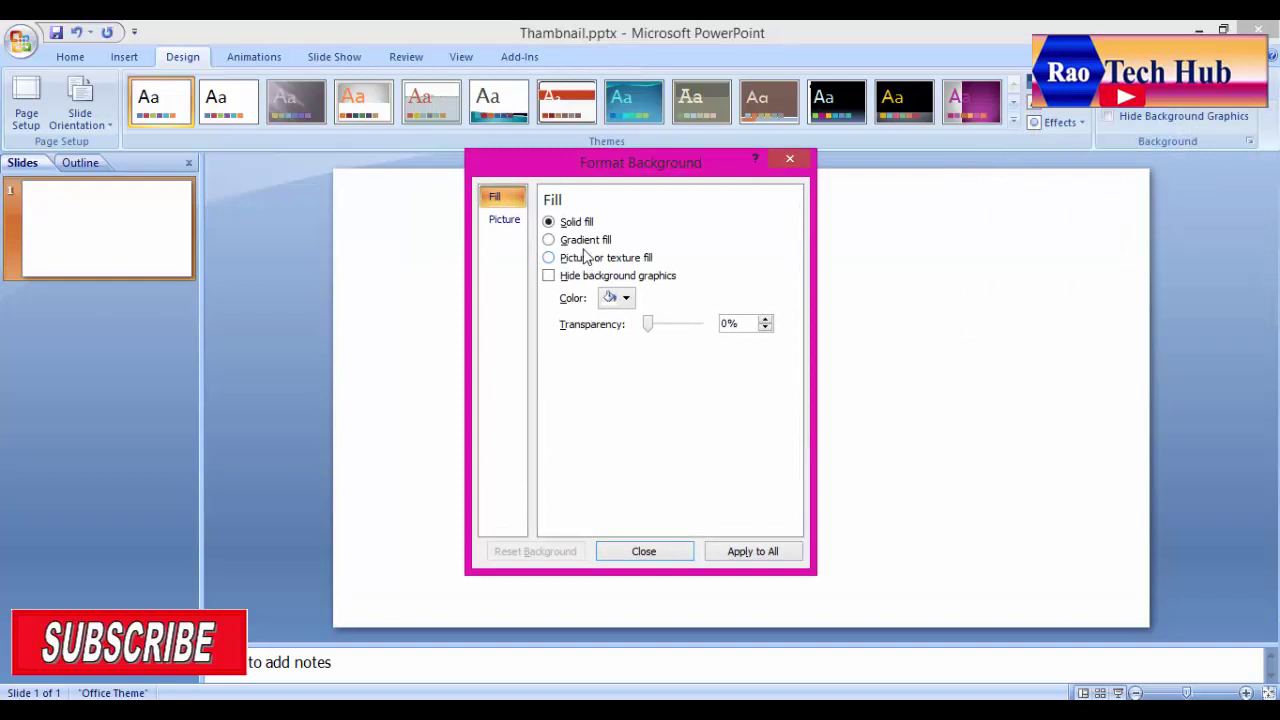
left_click(584, 242)
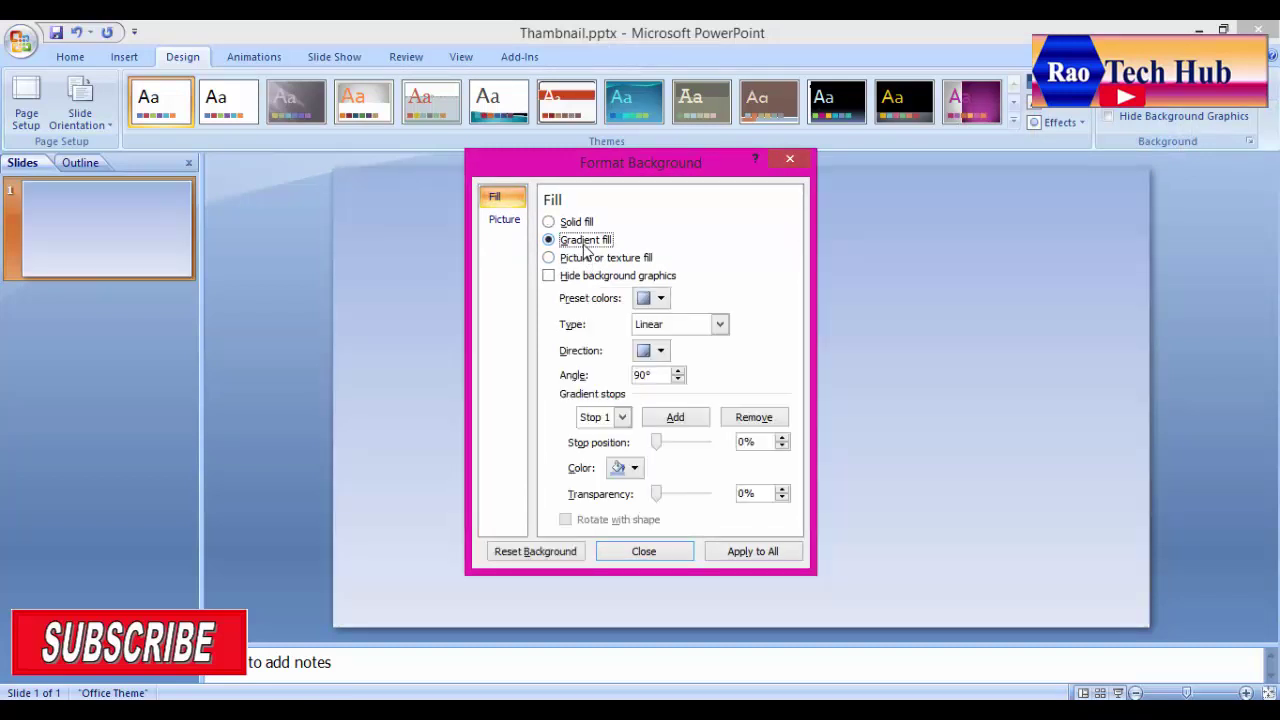
left_click_drag(709, 172, 277, 155)
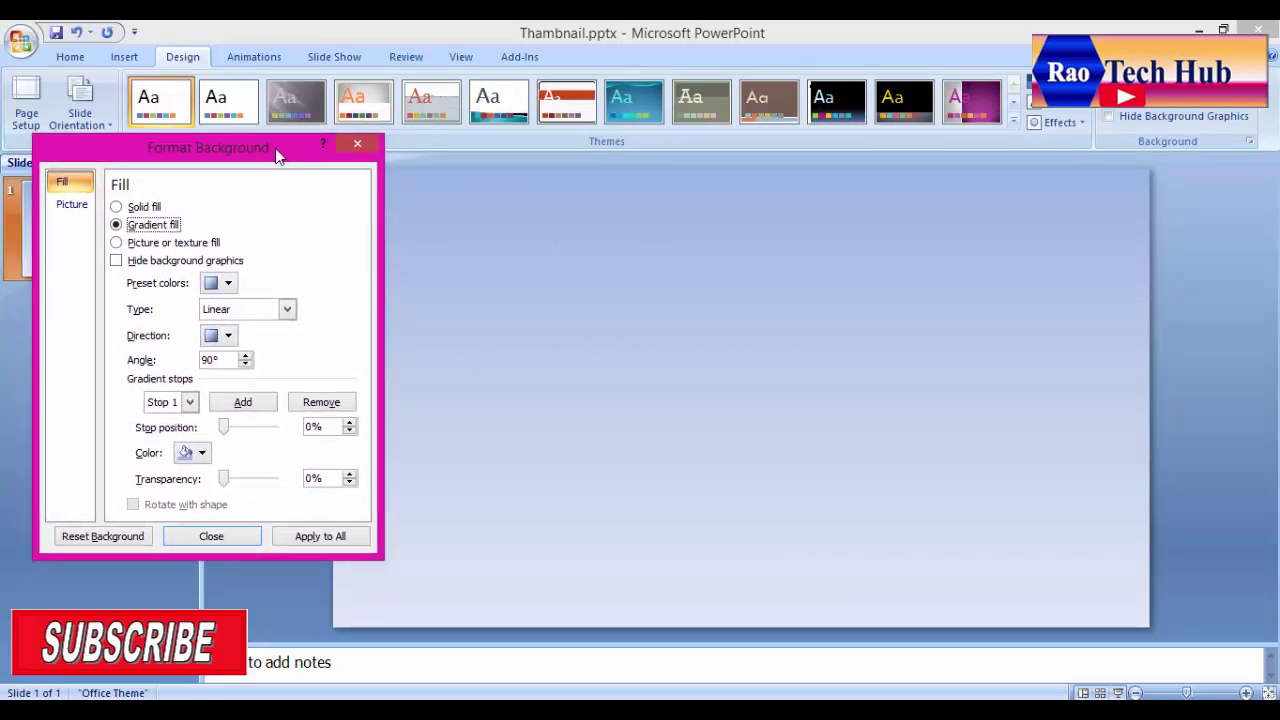
- Try a sunset preset, then apply the Horizon blue-white-red gradient preset
left_click(228, 284)
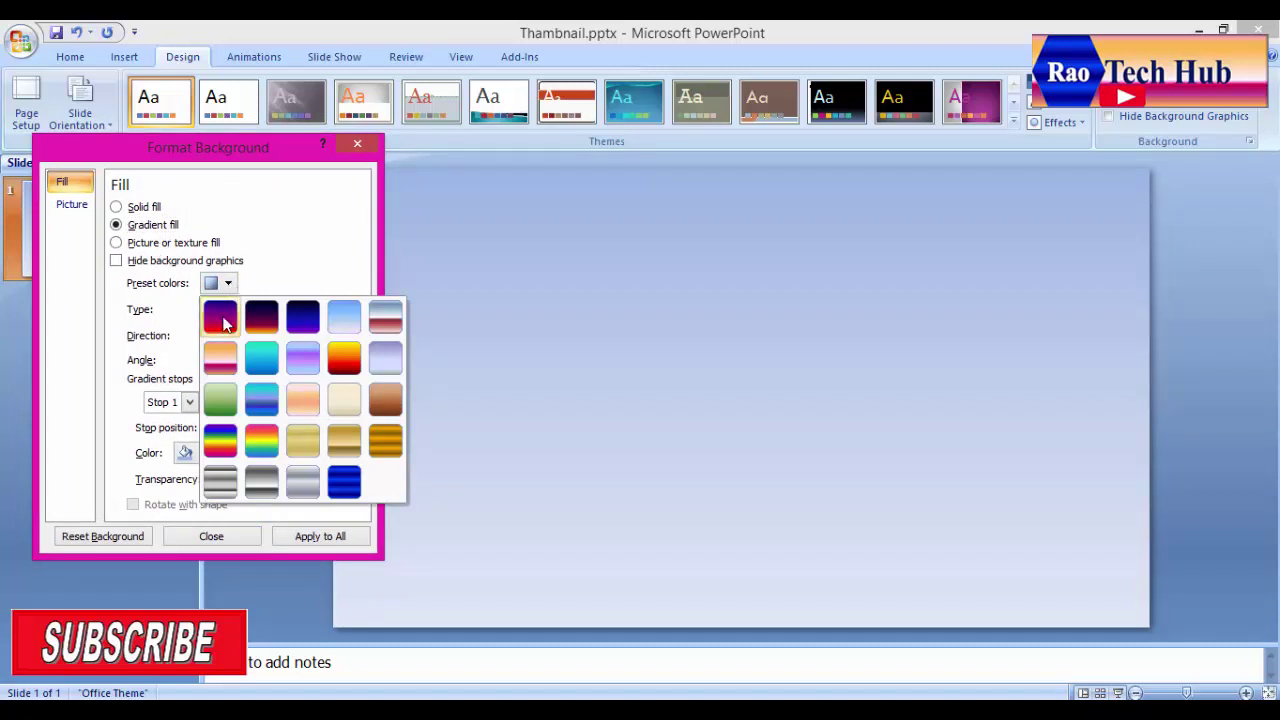
left_click(218, 321)
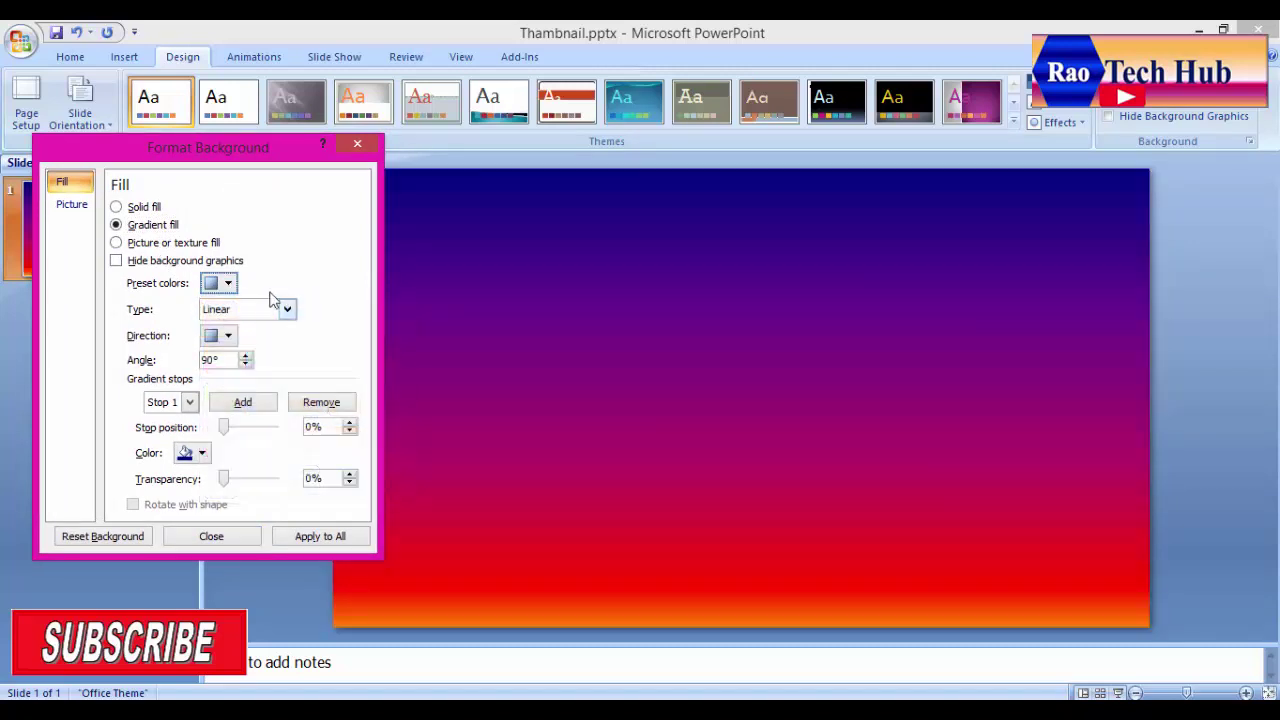
left_click(228, 284)
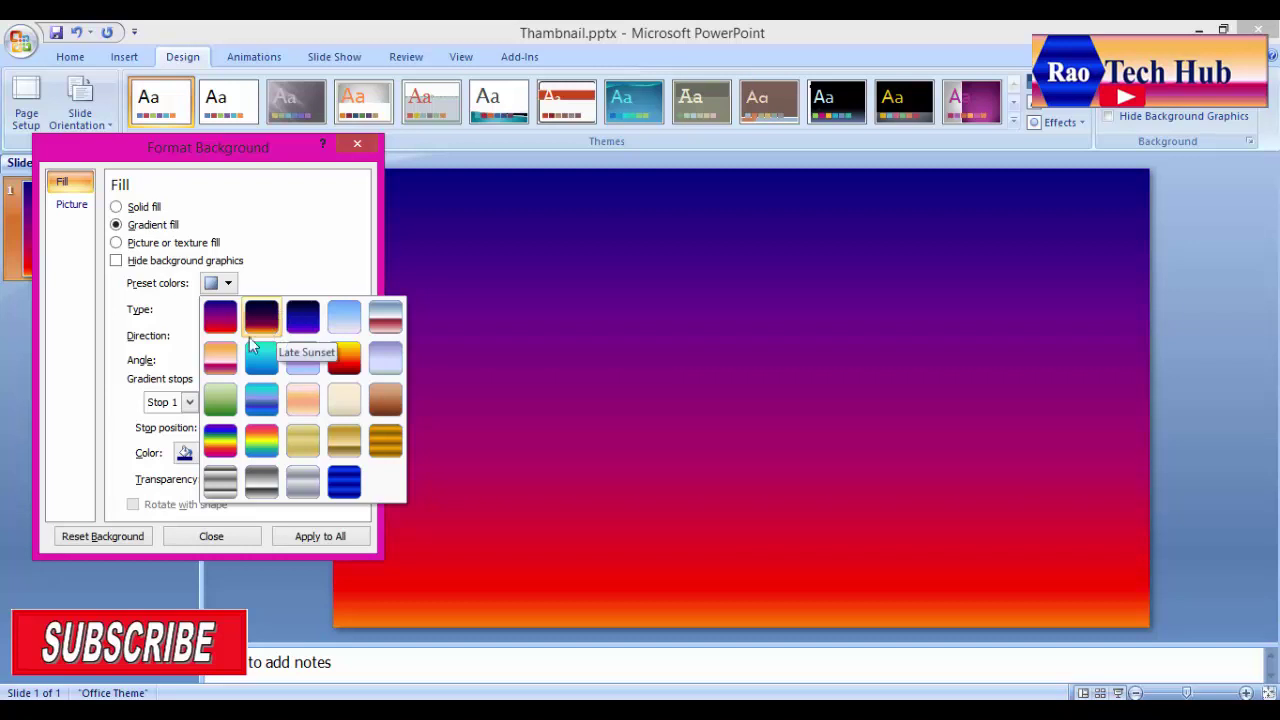
left_click(385, 317)
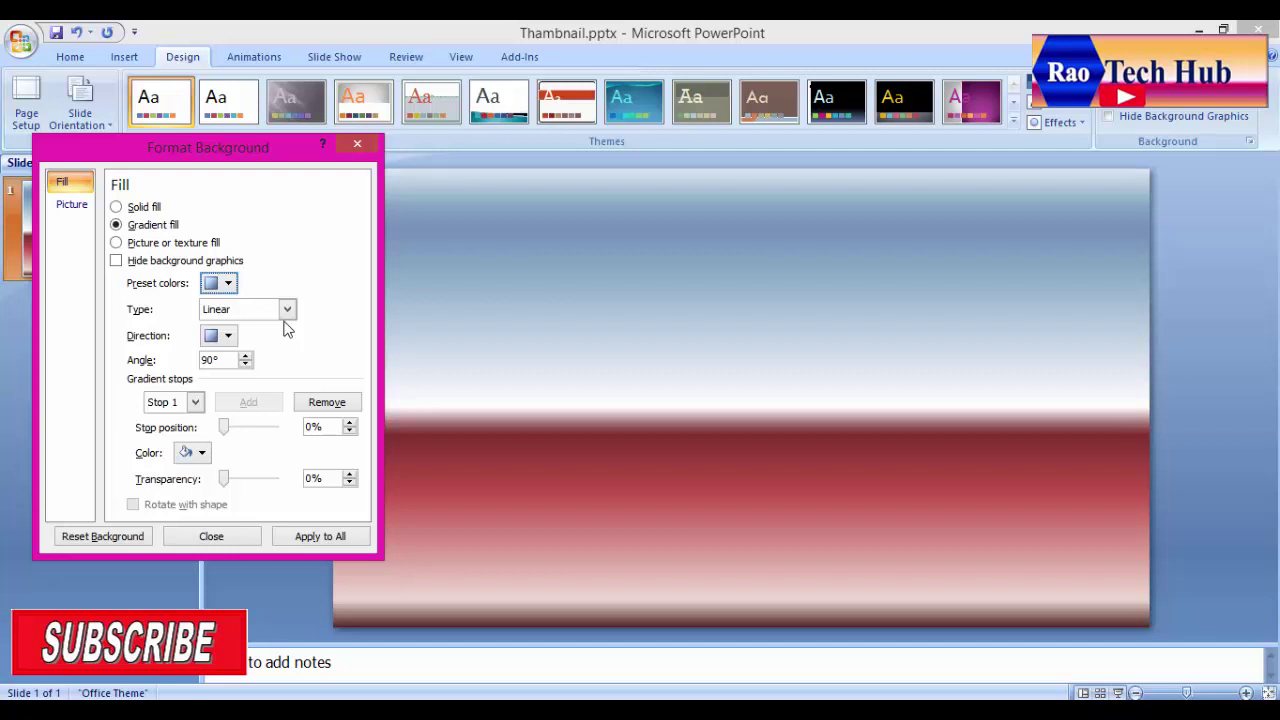
- Set the gradient direction to Linear Diagonal at 135°, after briefly trying 45°
left_click(229, 338)
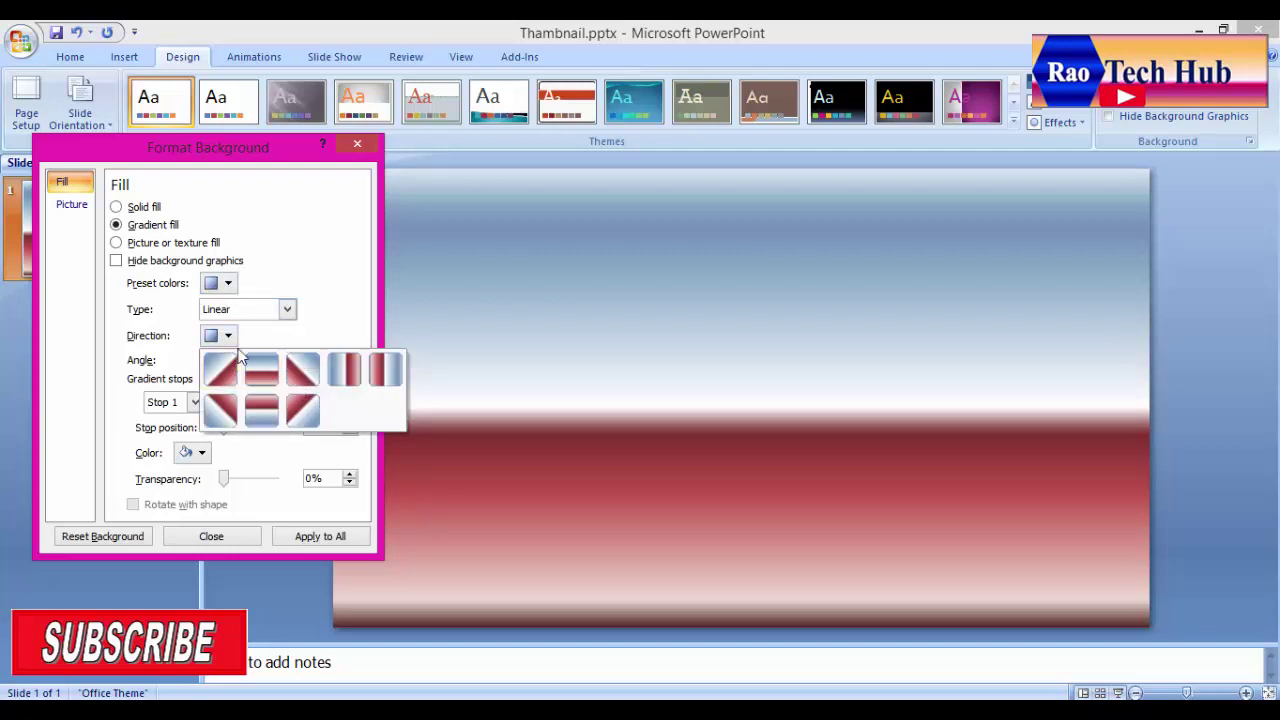
left_click(310, 376)
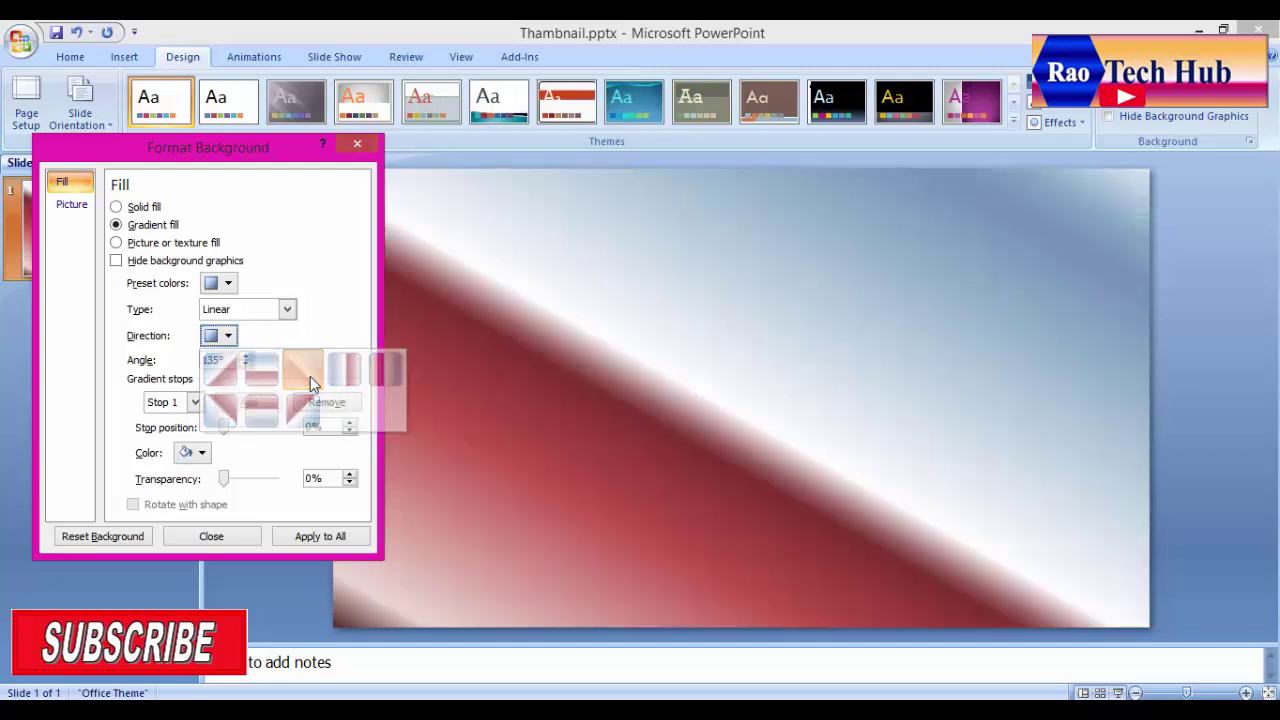
left_click(229, 336)
left_click(221, 370)
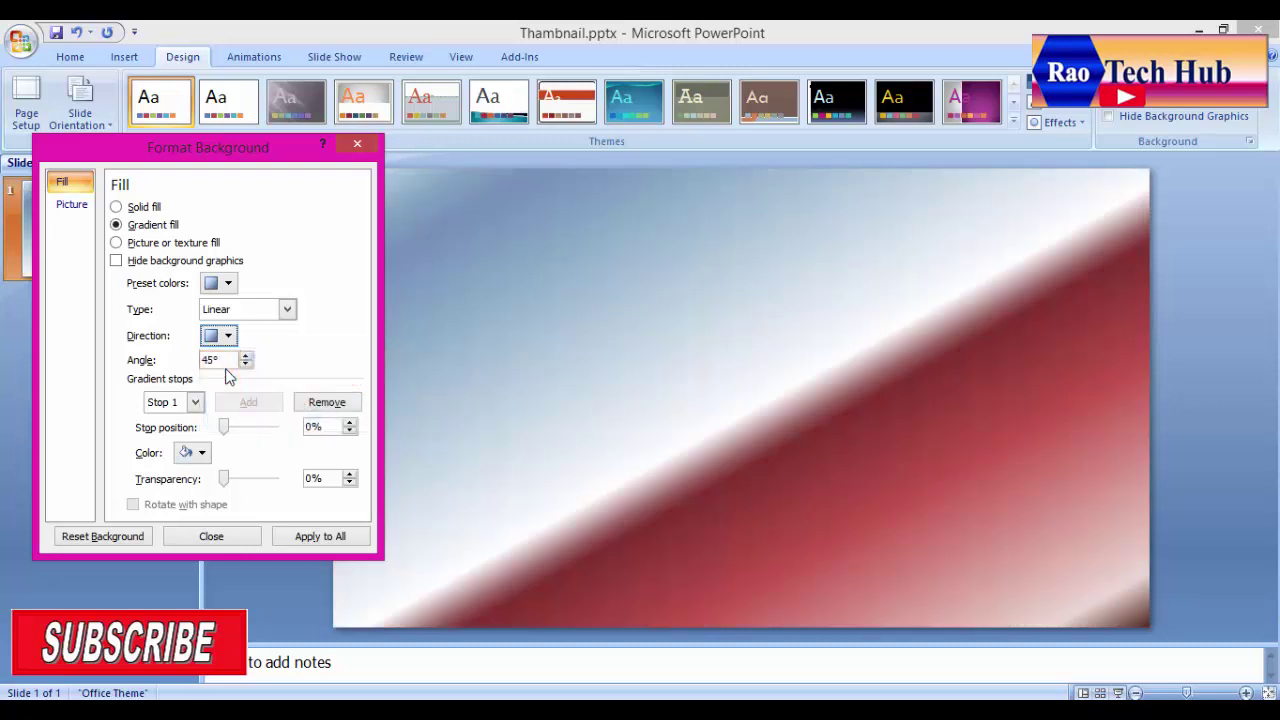
left_click(229, 336)
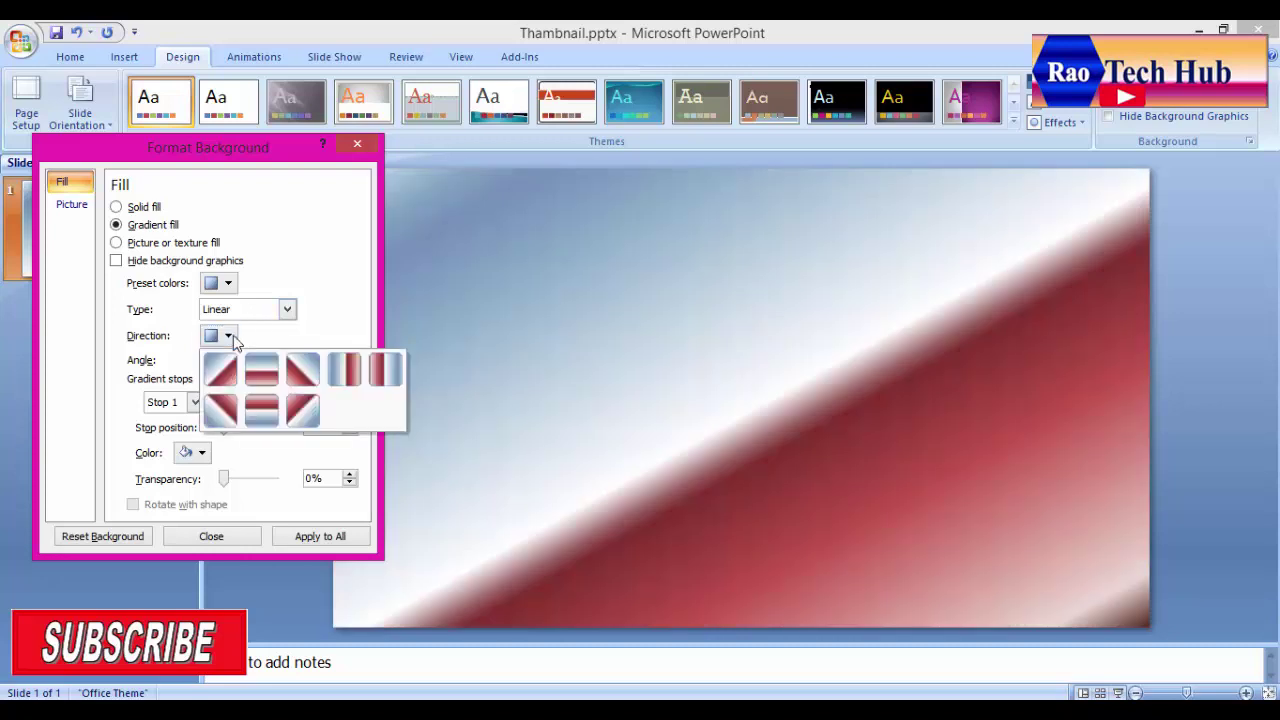
left_click(308, 373)
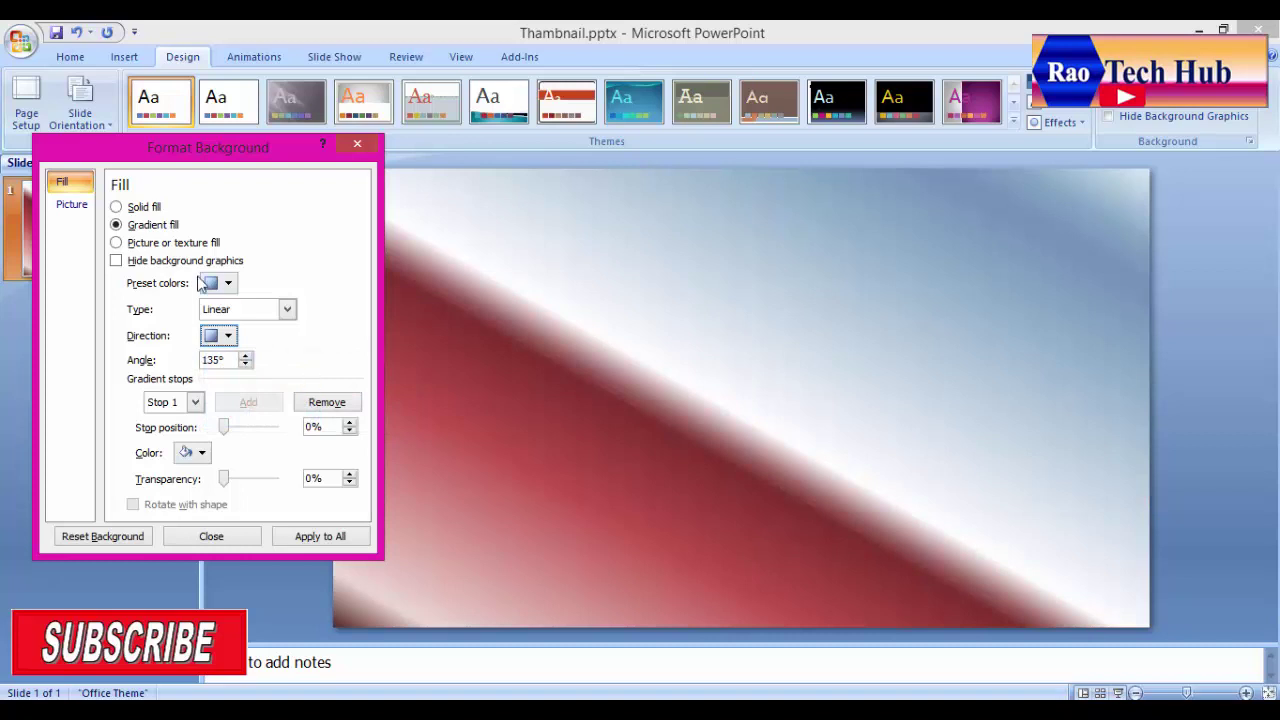
- Change the gradient type to Radial, then return it to Linear
left_click(228, 284)
left_click(256, 285)
left_click(287, 309)
left_click(243, 345)
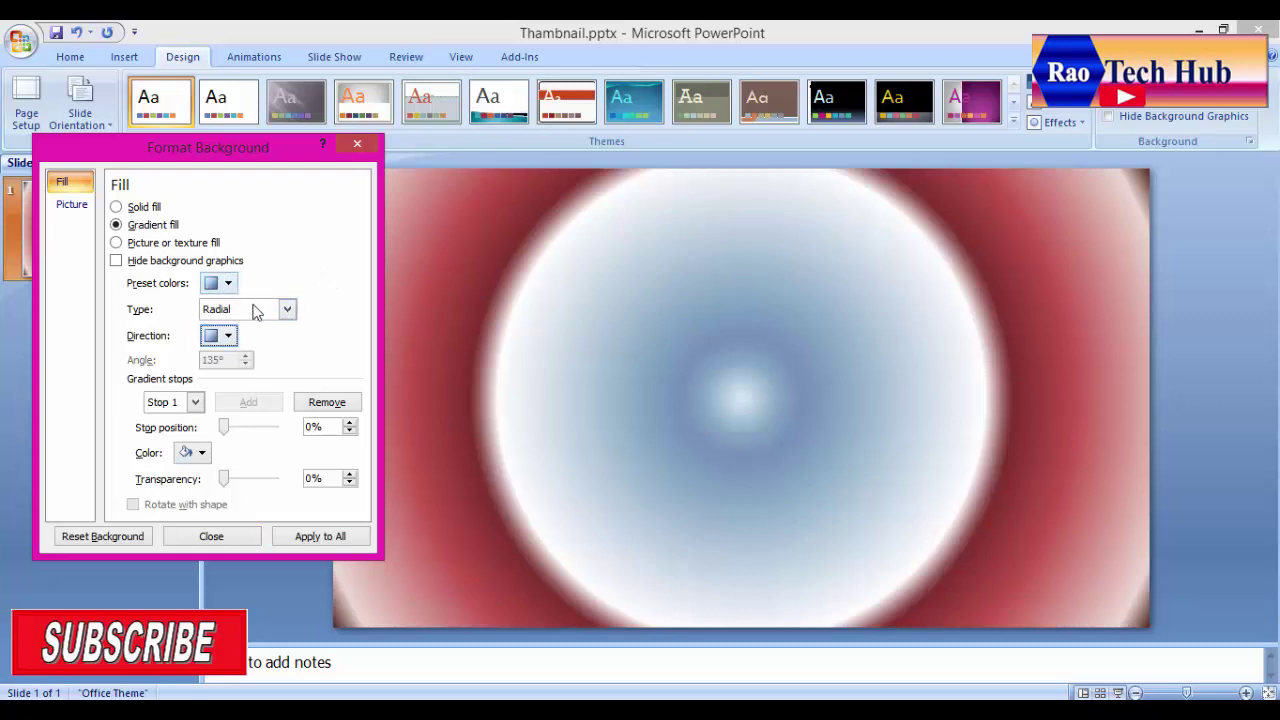
left_click(276, 315)
left_click(245, 330)
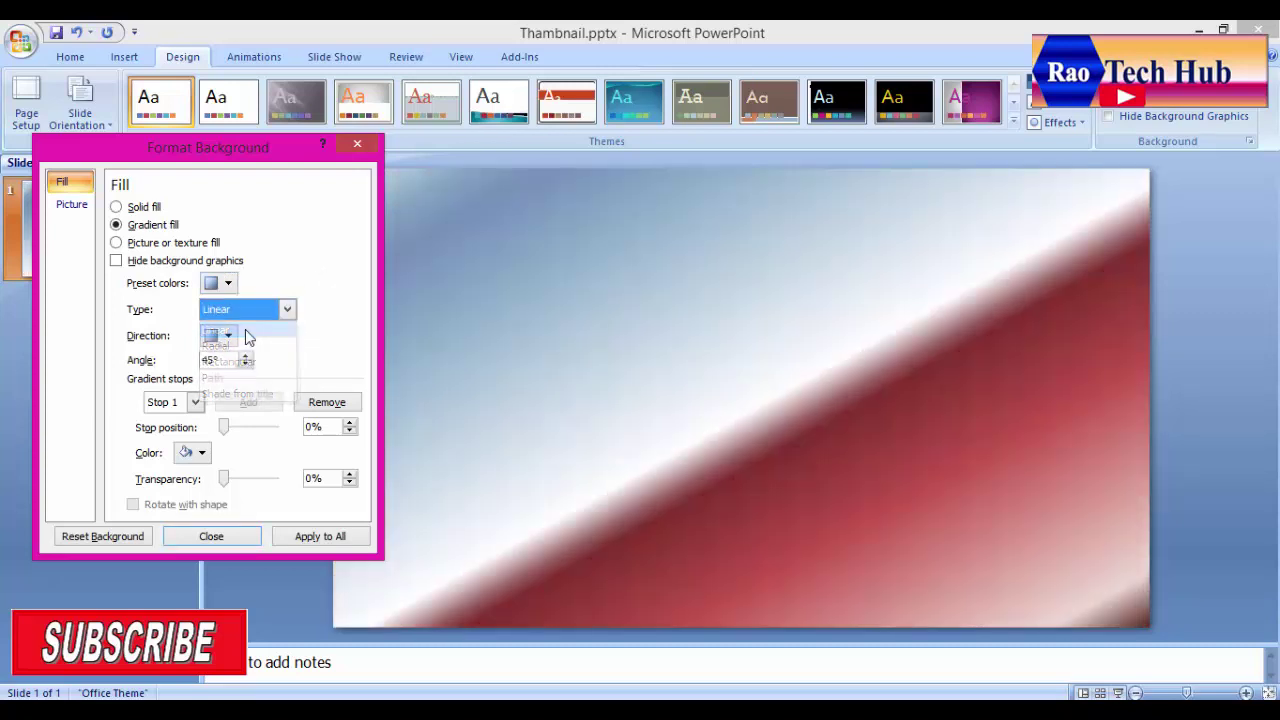
left_click(231, 338)
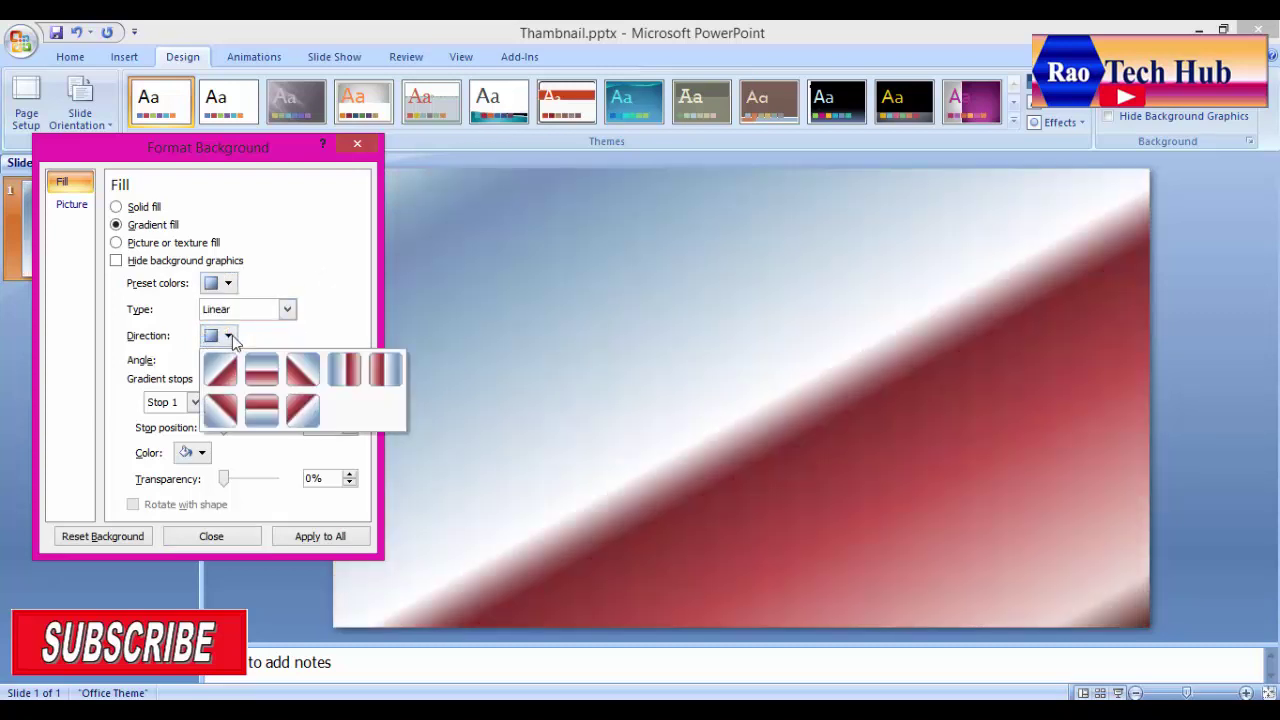
- Keep the 135° diagonal direction and make gradient Stop 2 black
left_click(295, 377)
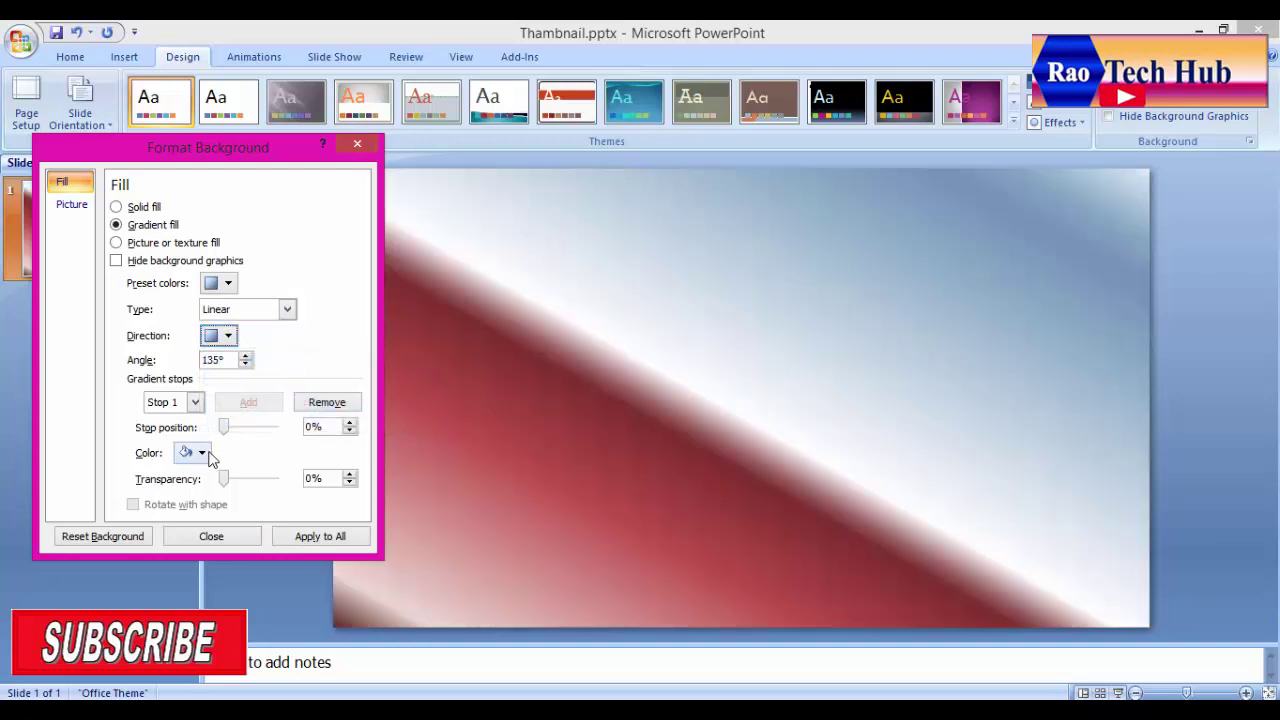
left_click(196, 403)
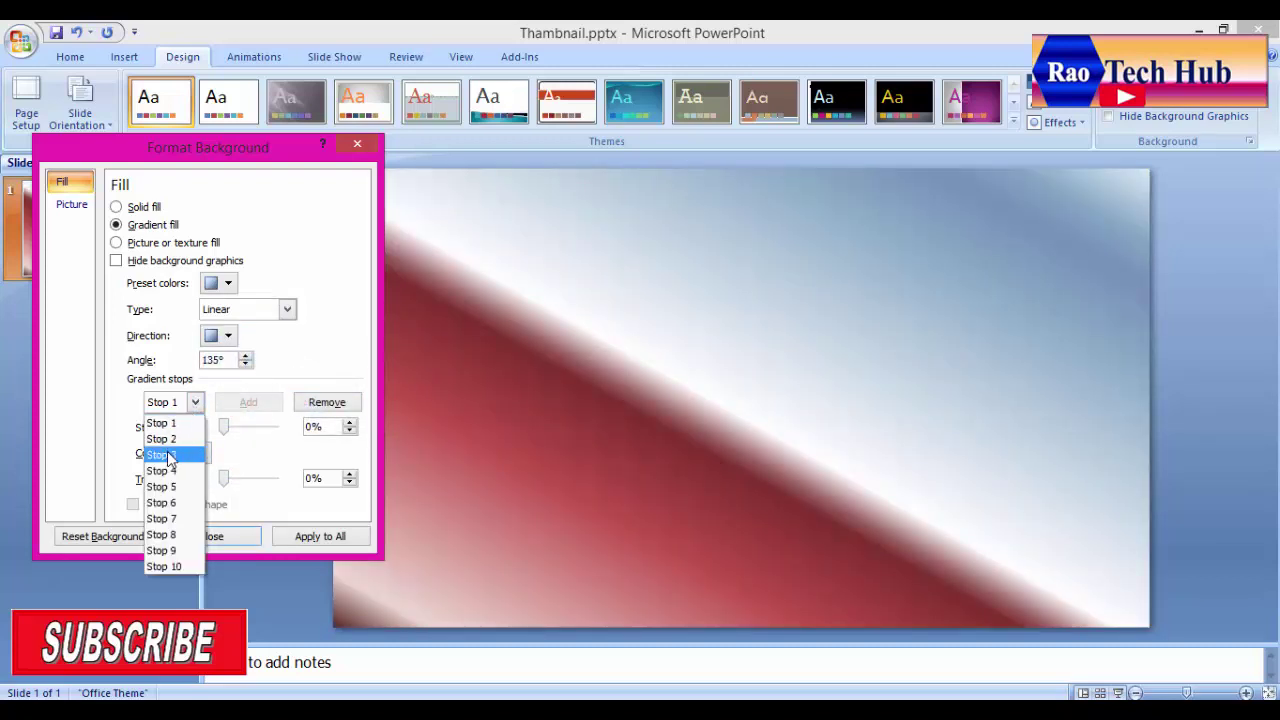
left_click(165, 440)
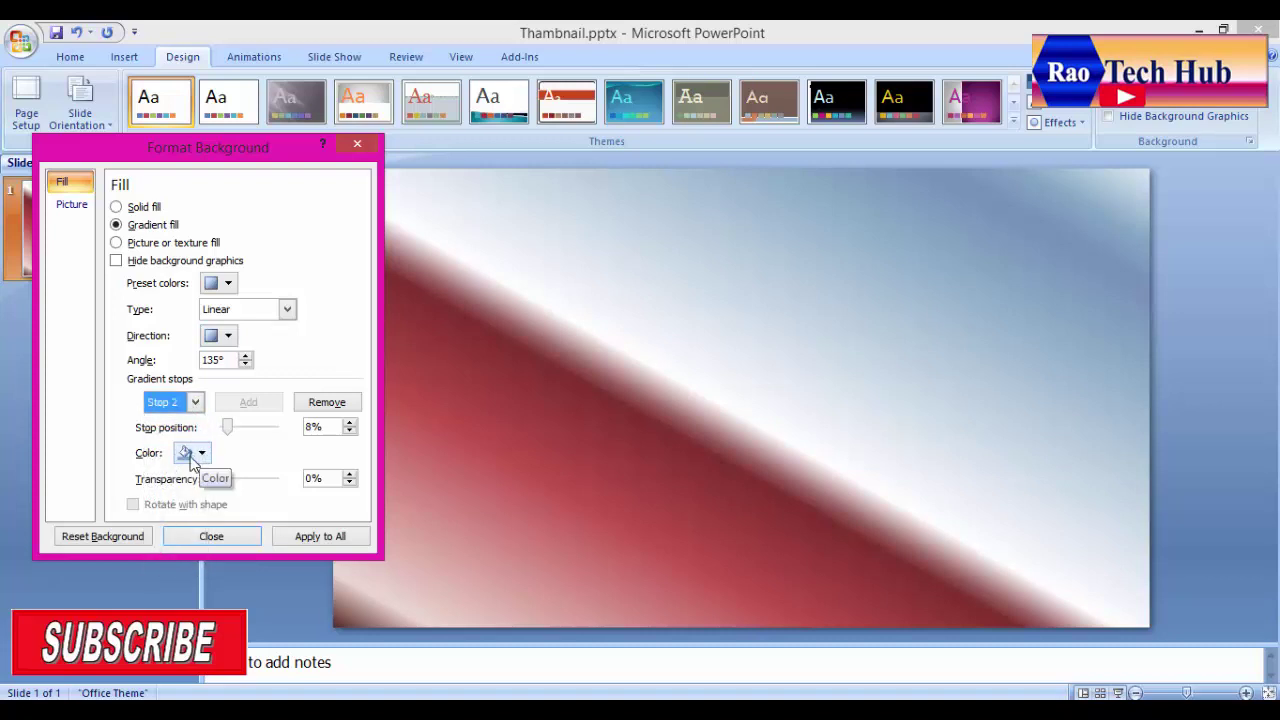
left_click(192, 459)
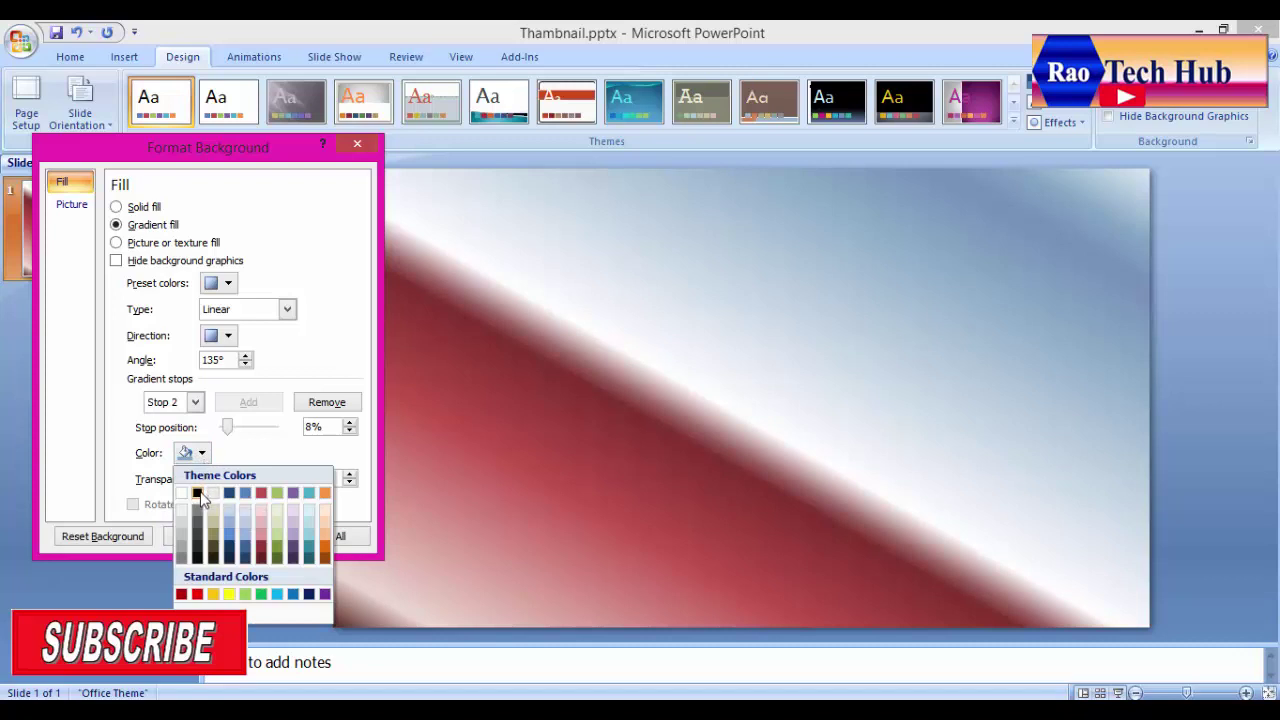
left_click(198, 494)
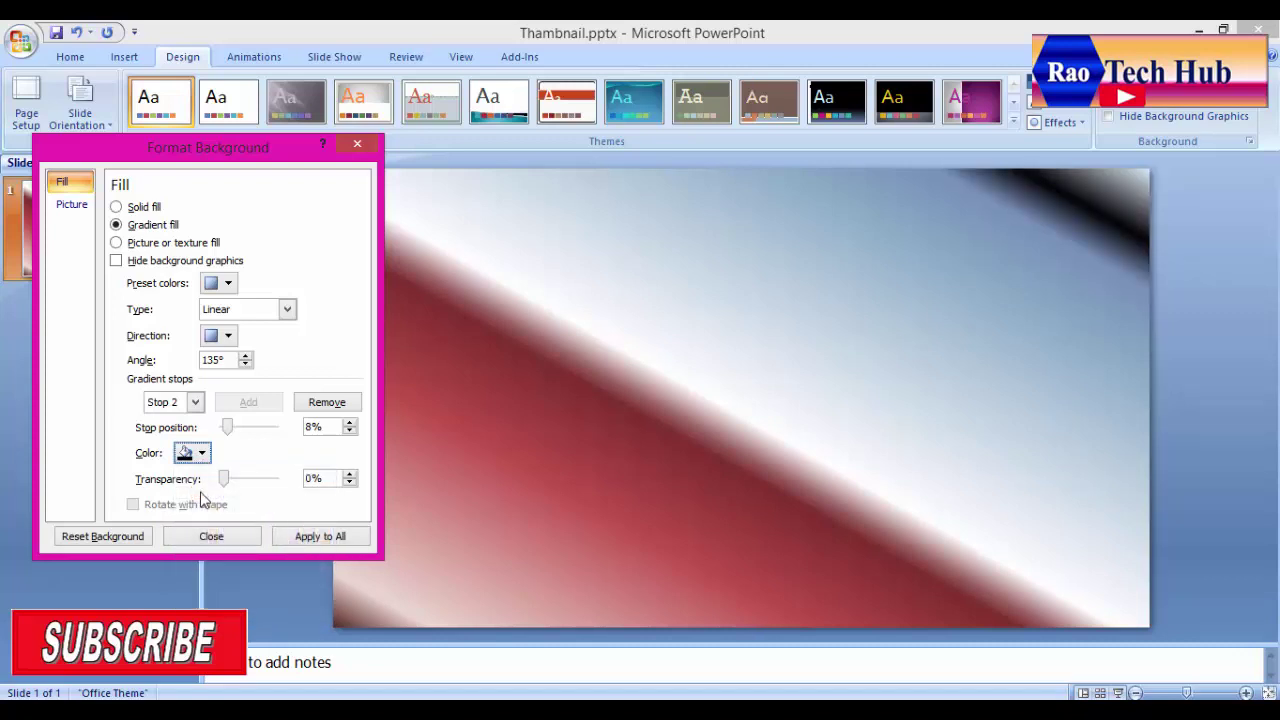
- Make gradient Stop 9 a yellow-green theme shade
left_click(195, 402)
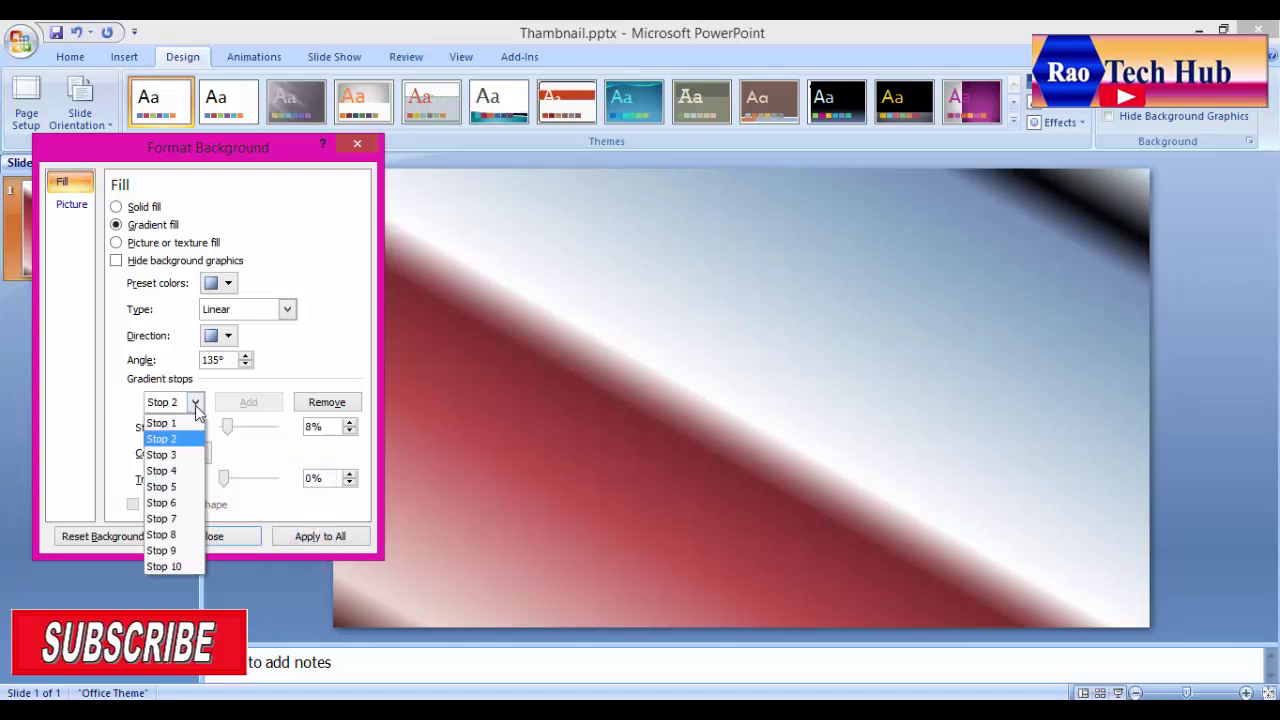
left_click(177, 550)
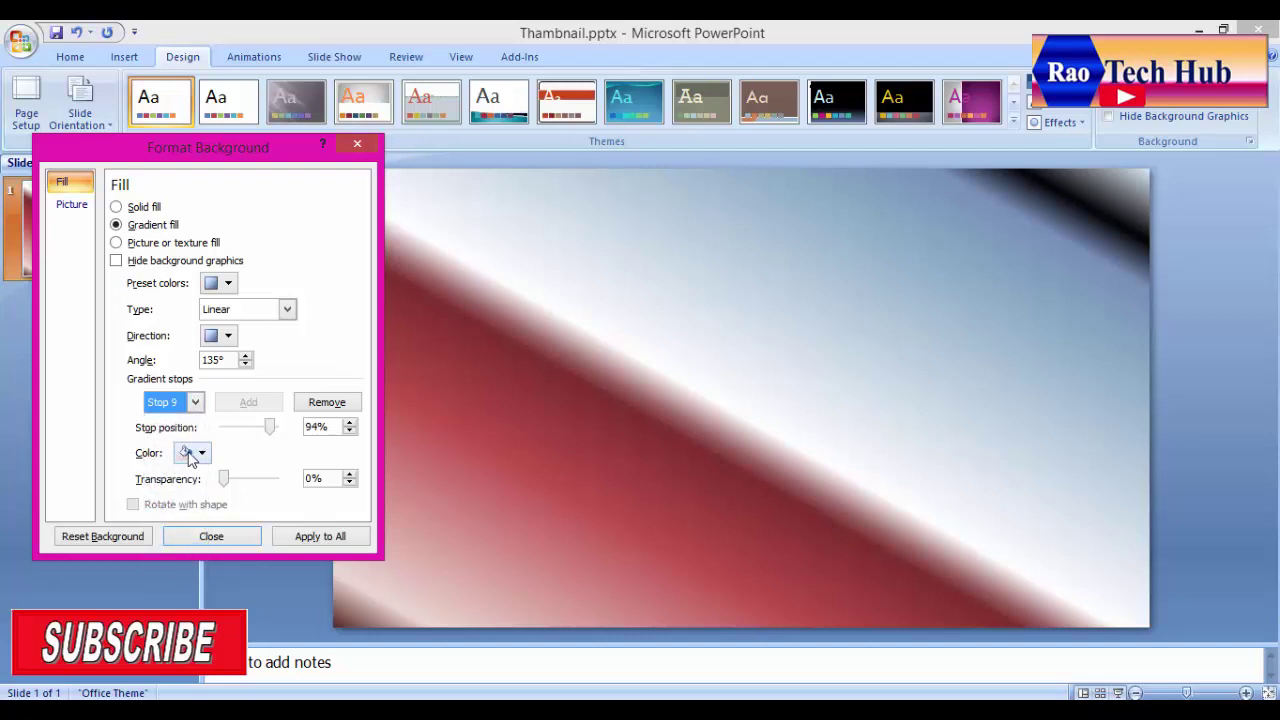
left_click(201, 453)
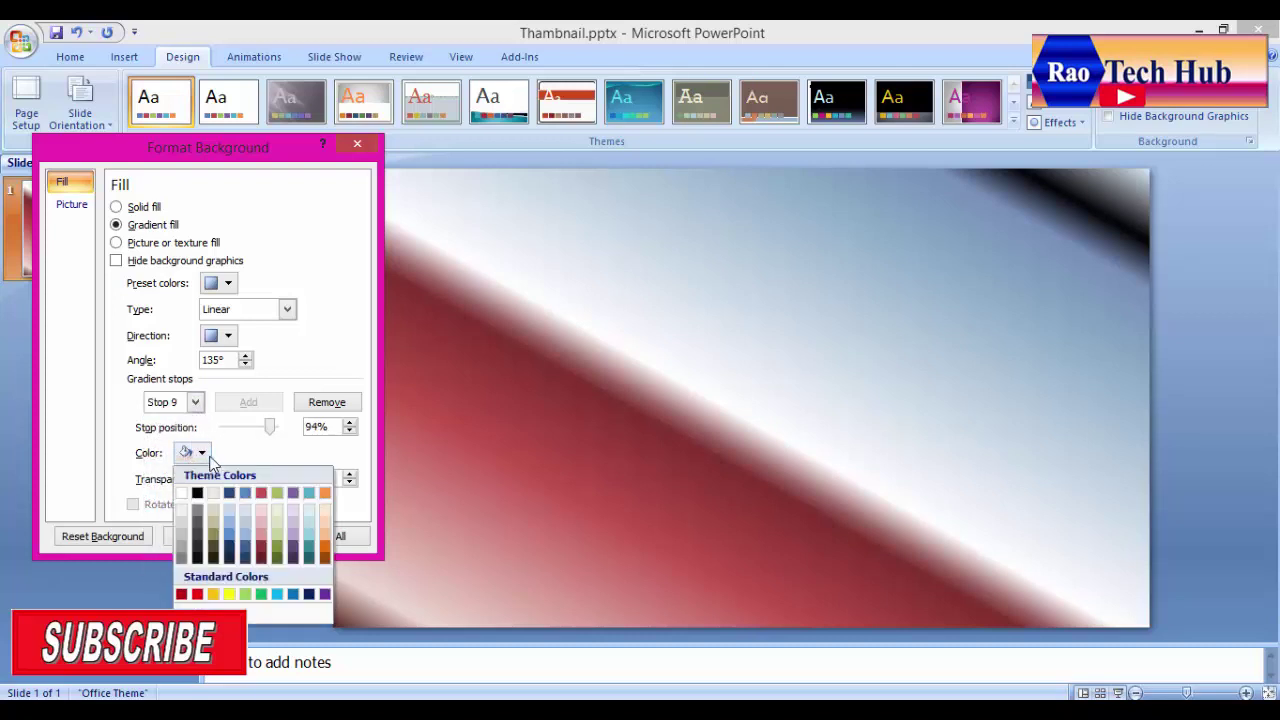
left_click(280, 533)
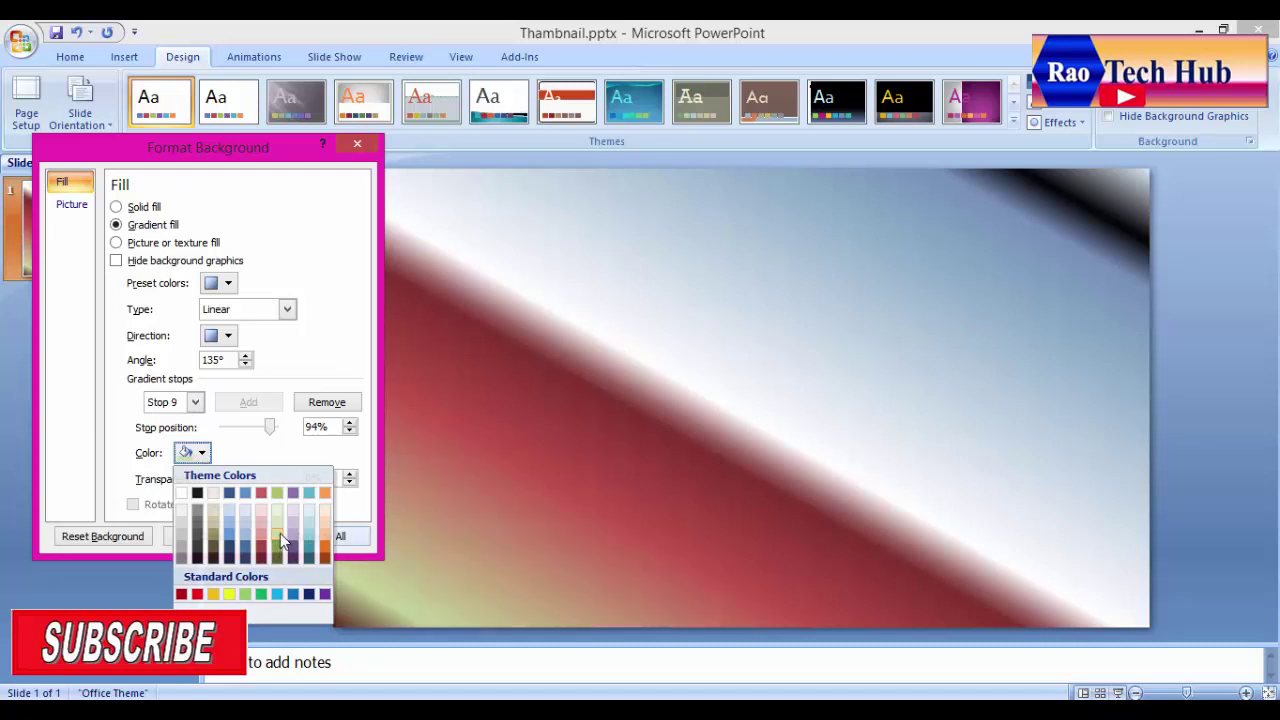
- Recolour gradient Stop 8 at 71% to standard red, after trying black
left_click(195, 402)
left_click(185, 537)
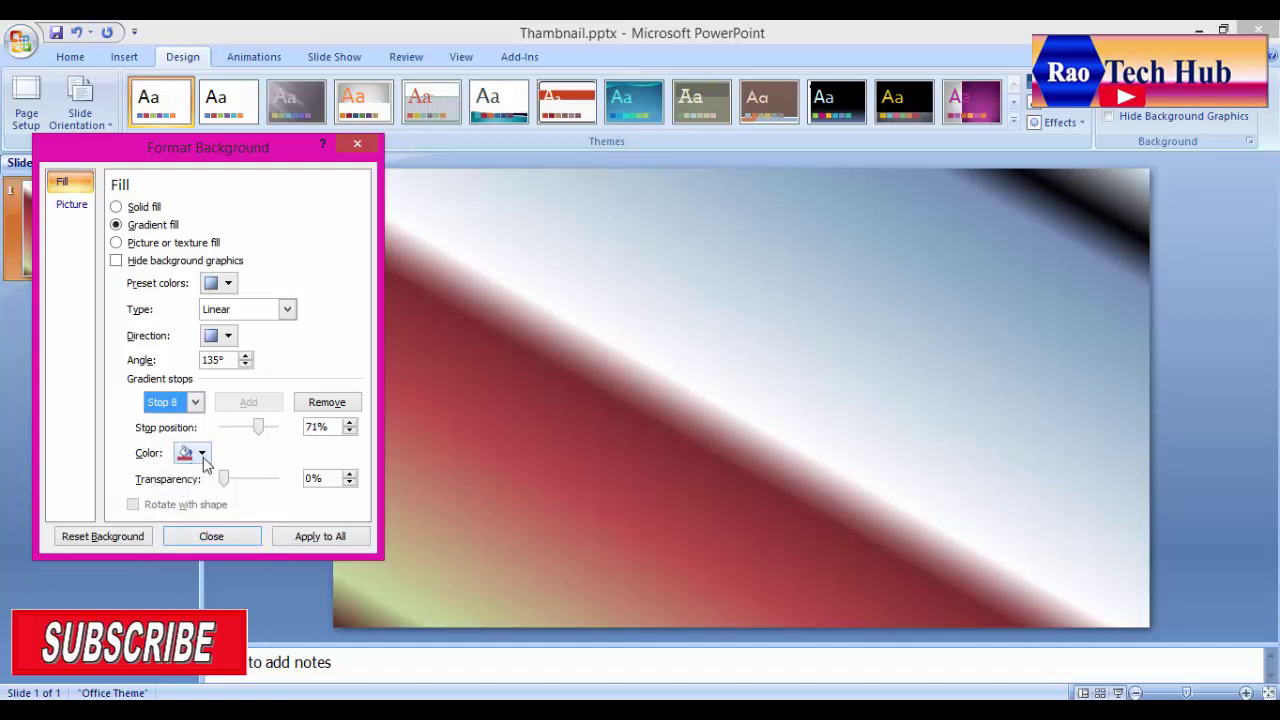
left_click(199, 453)
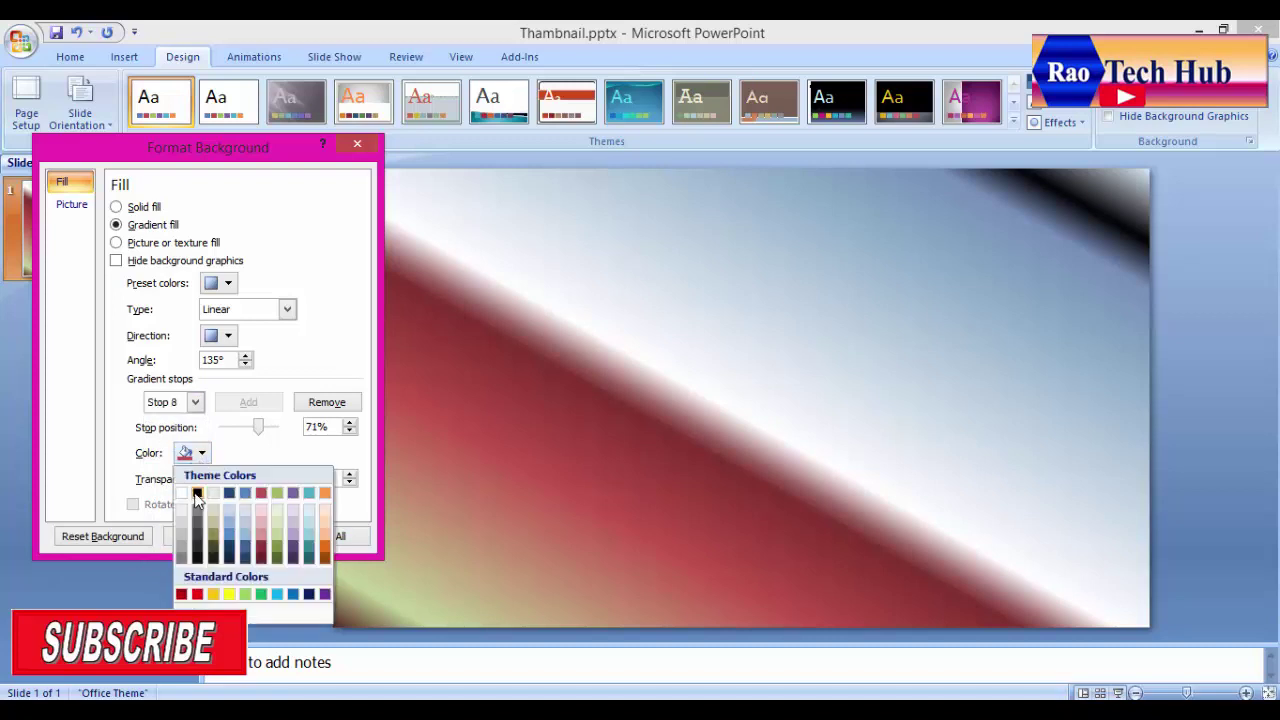
left_click(196, 496)
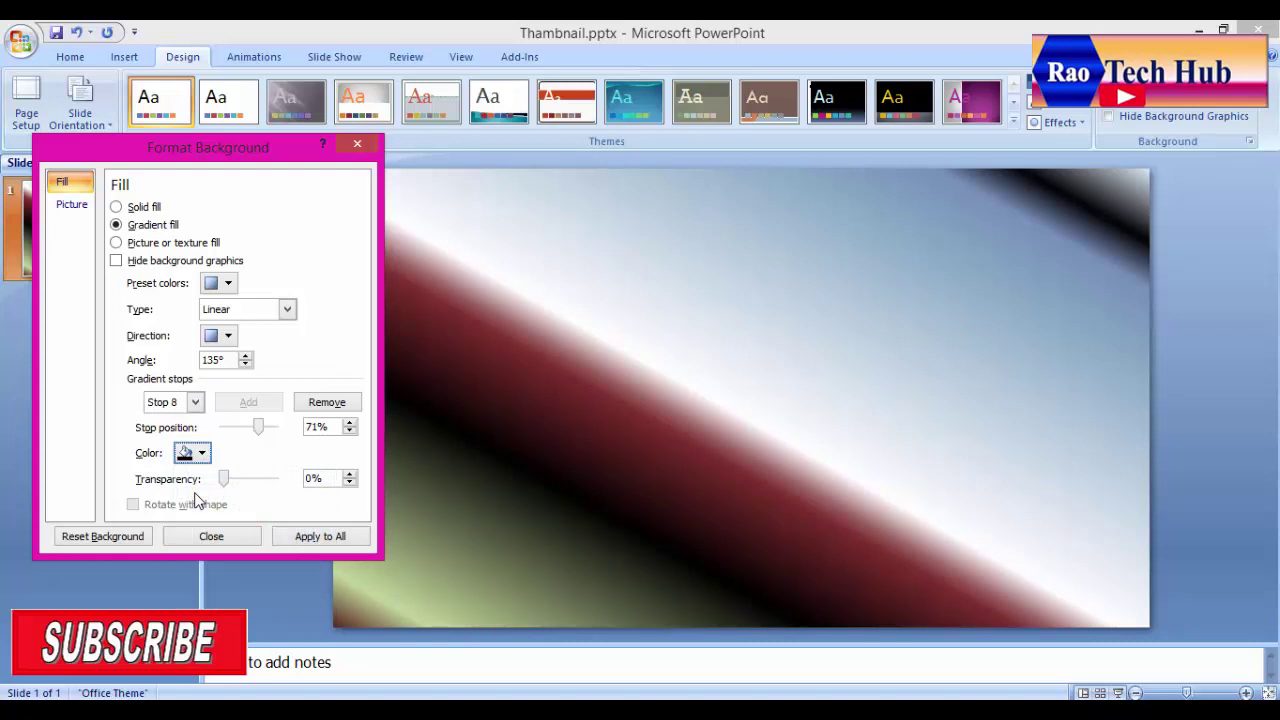
left_click(199, 453)
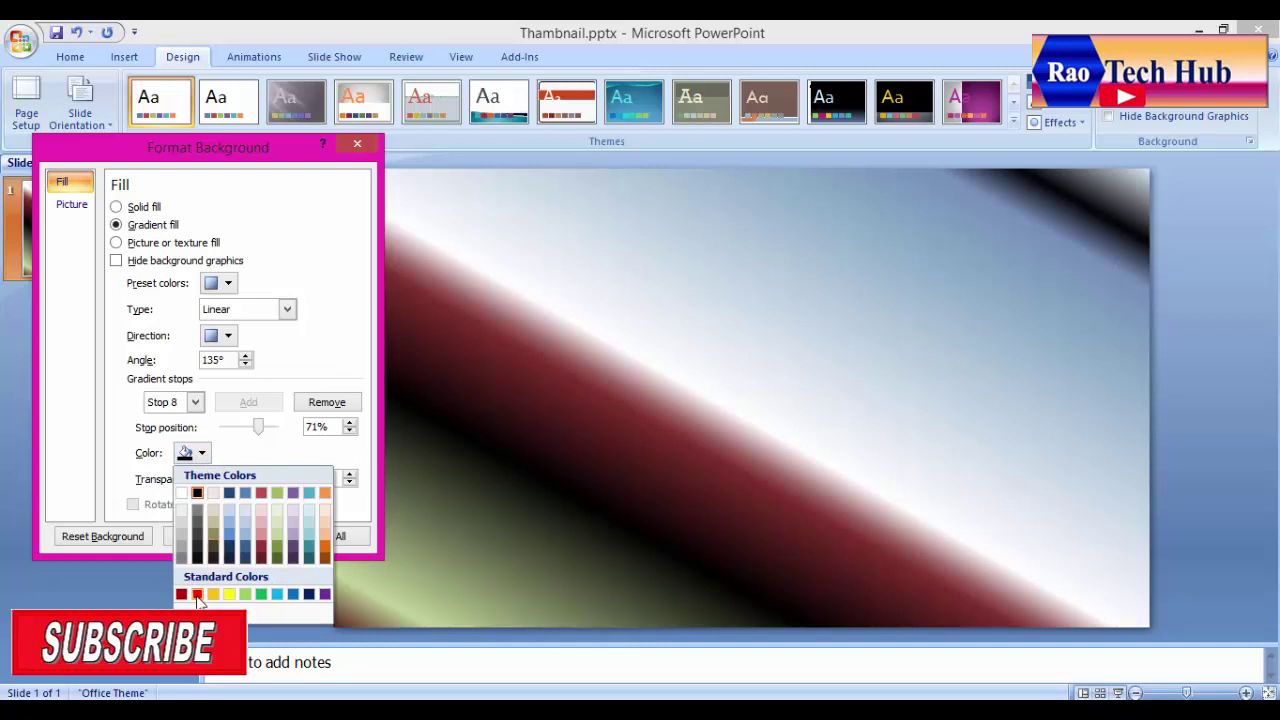
left_click(197, 595)
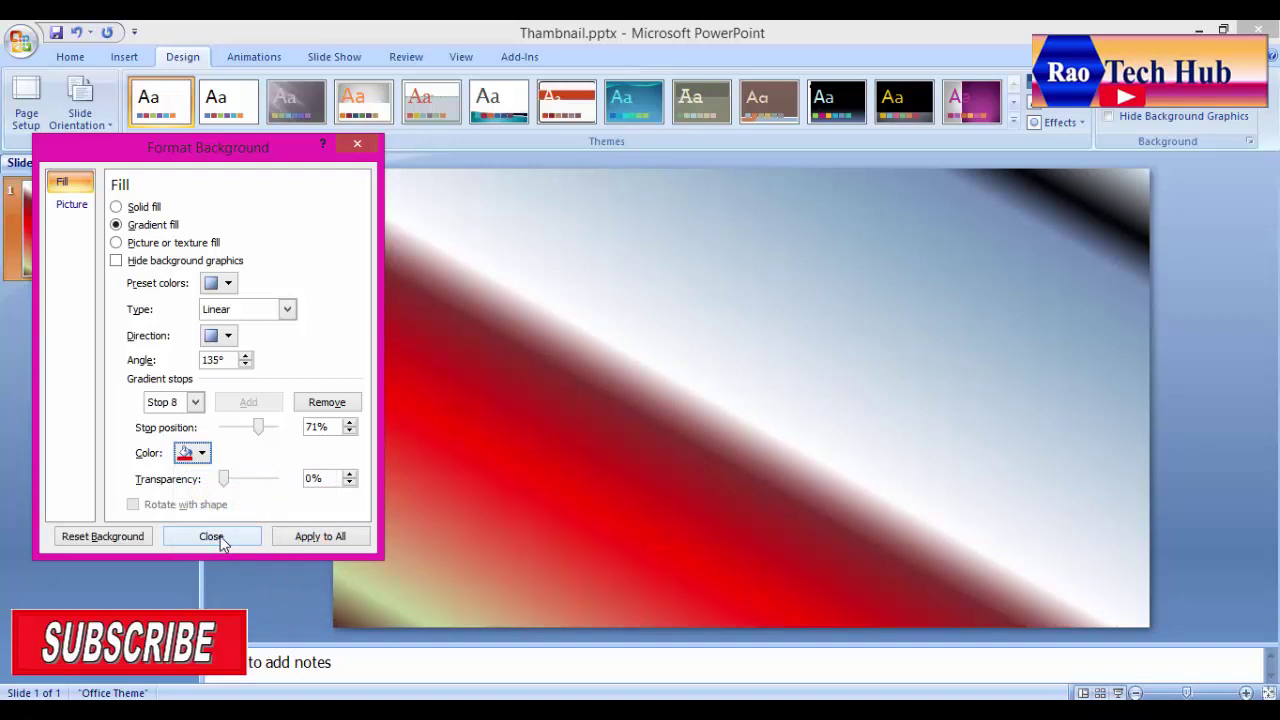
left_click(174, 245)
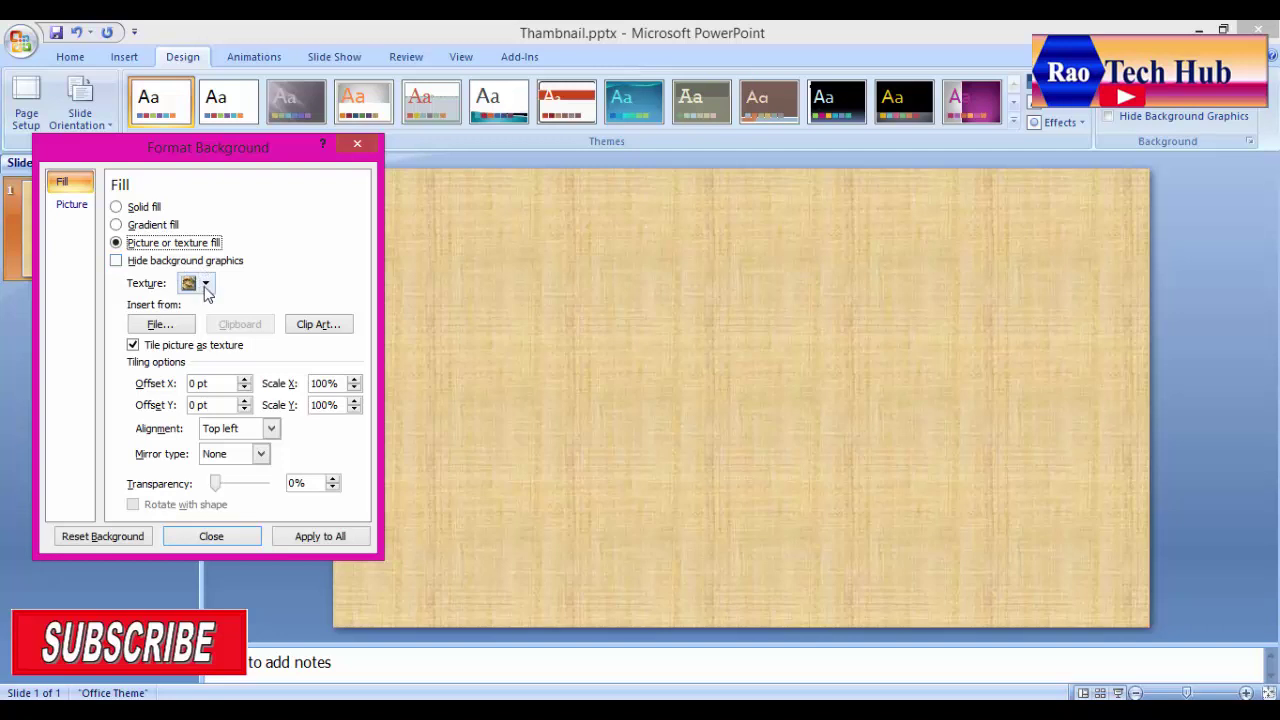
left_click(205, 285)
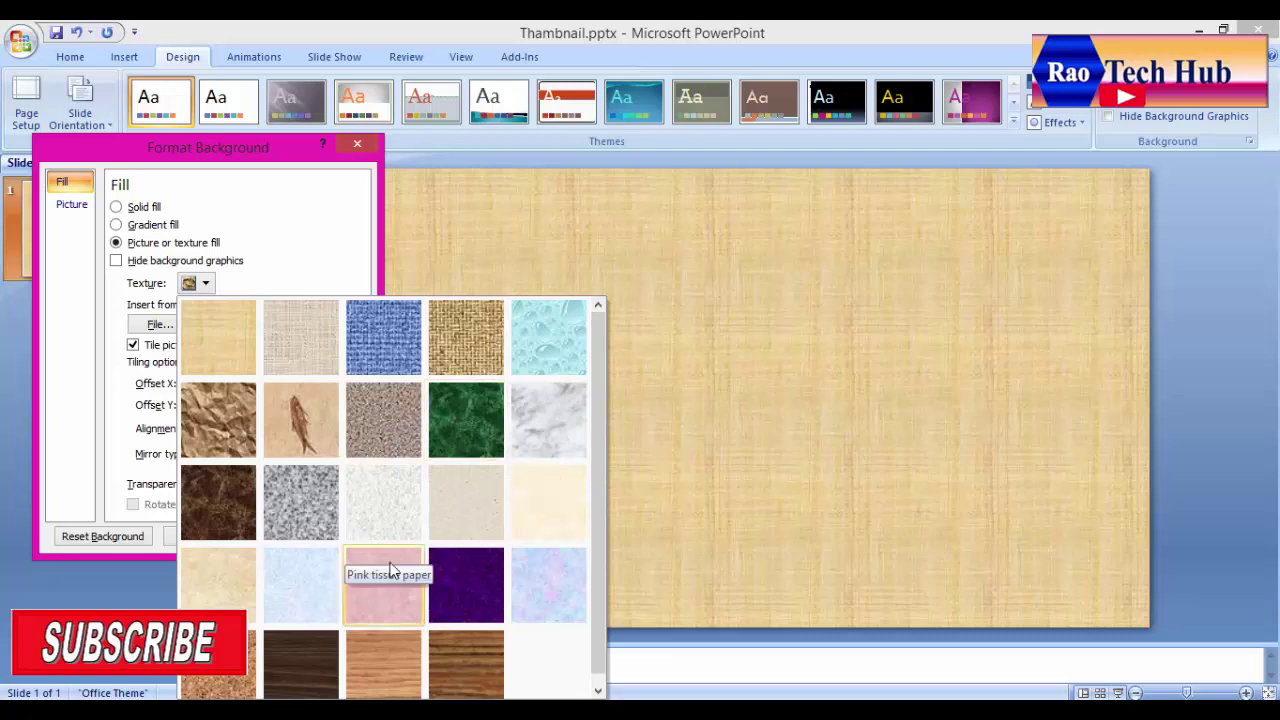
left_click(168, 225)
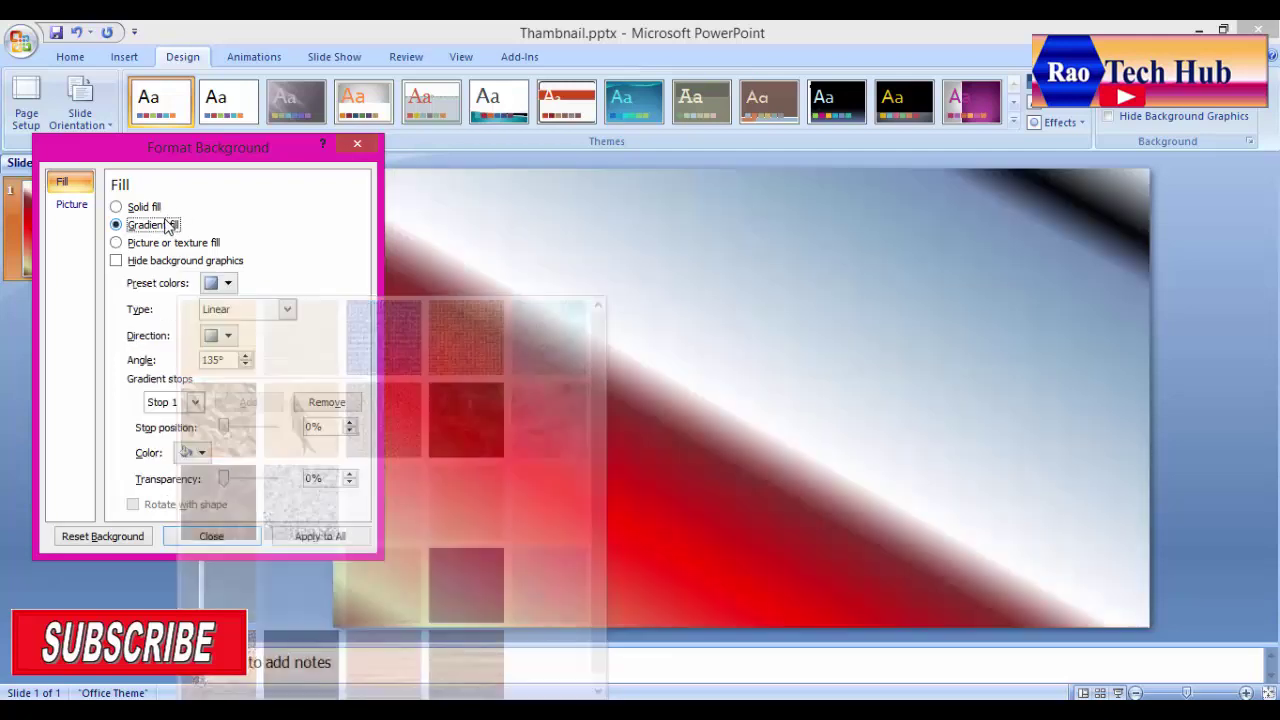
- Insert the portrait photo, resize it, and move it against the slide's left edge
left_click(228, 538)
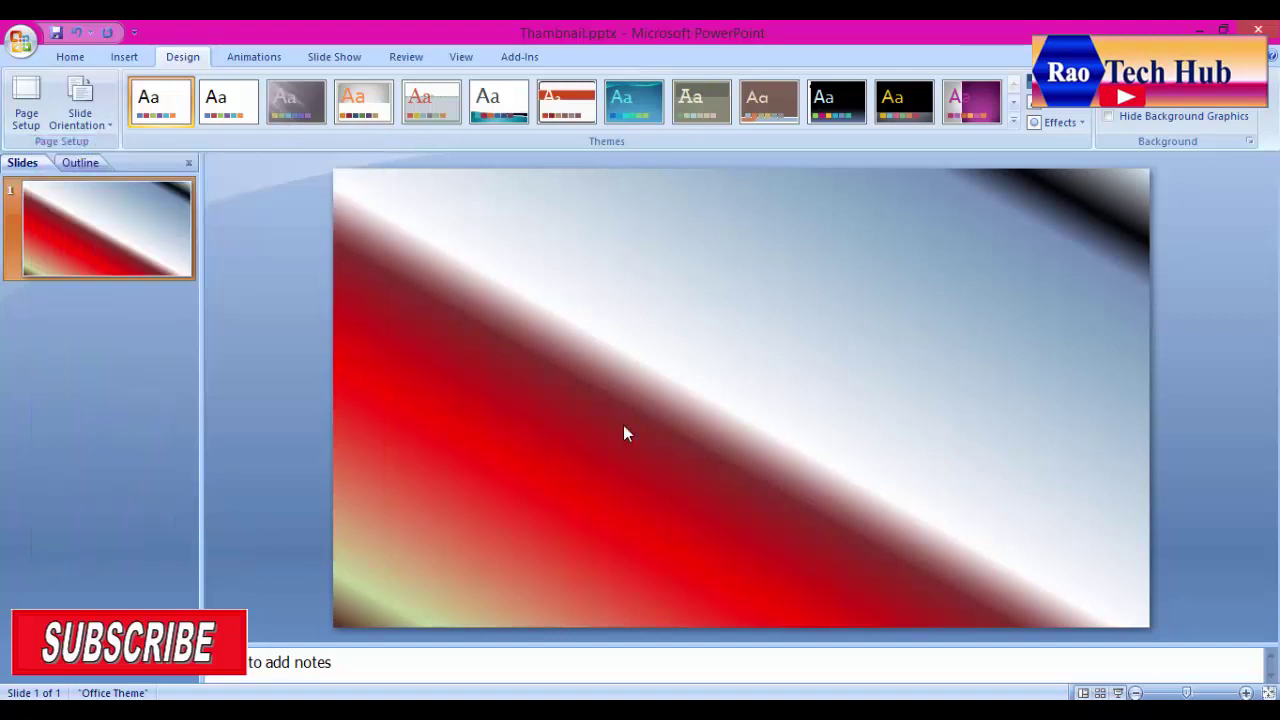
left_click(125, 58)
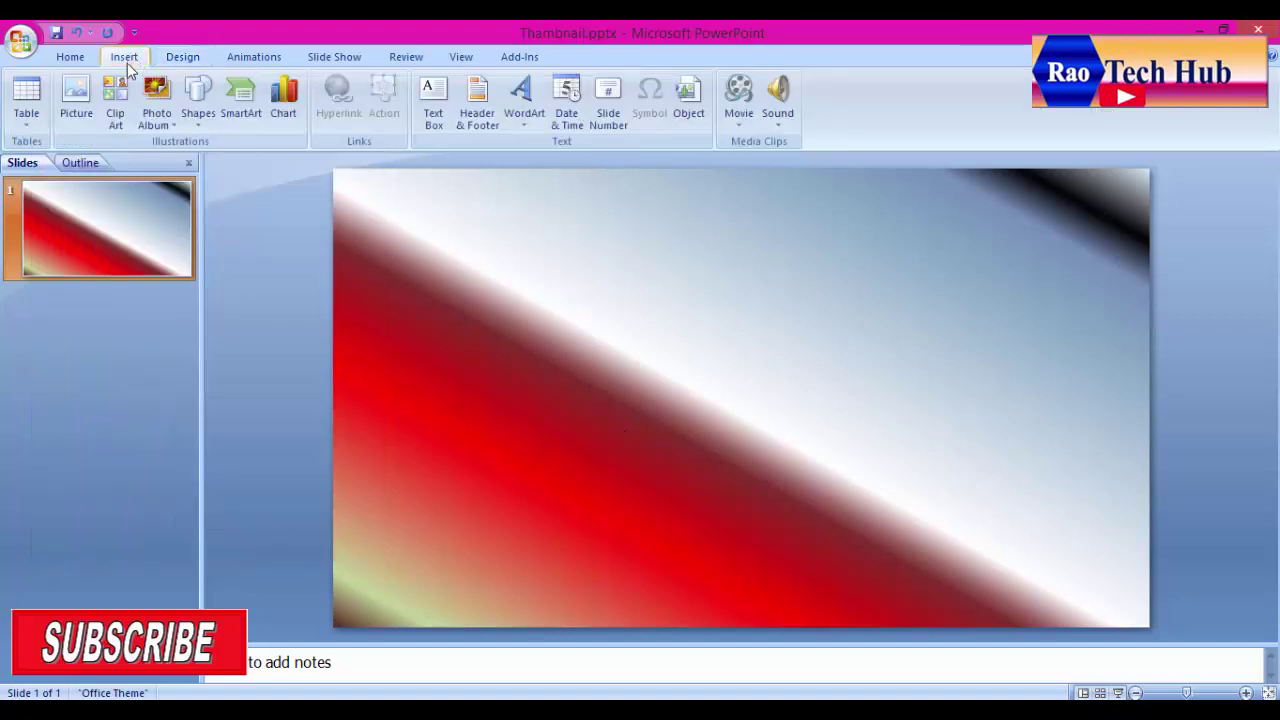
left_click(80, 113)
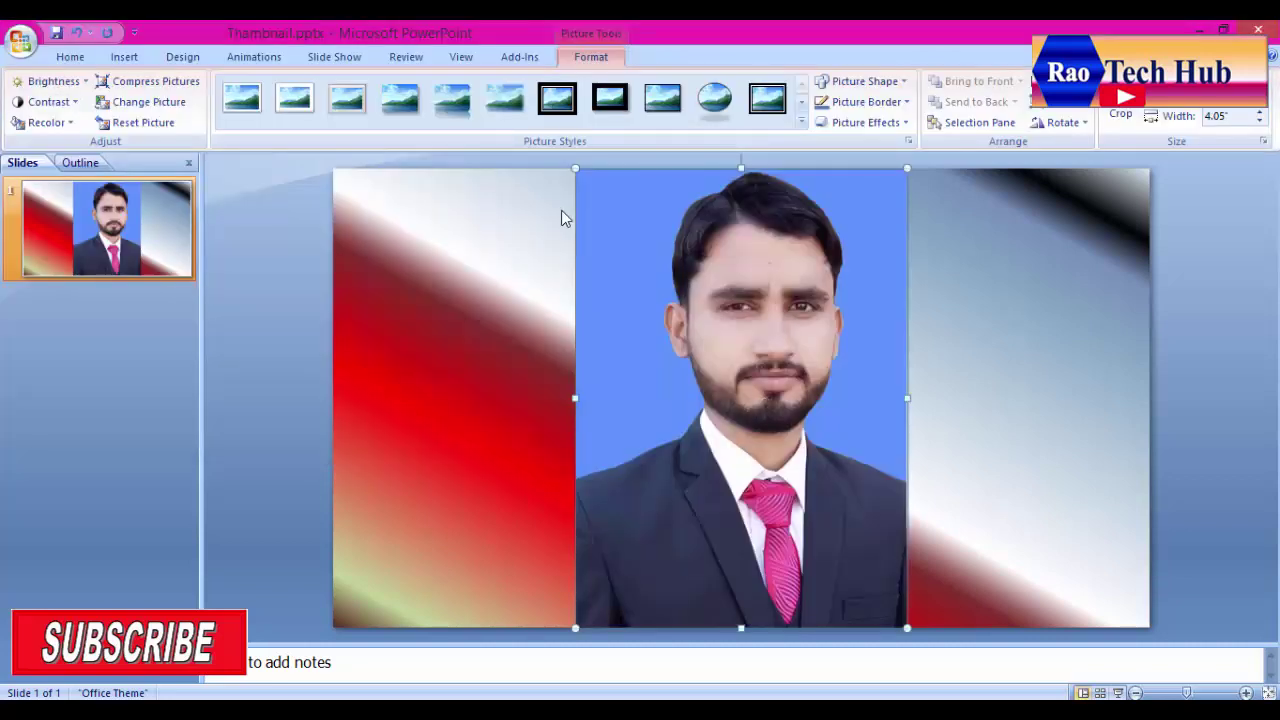
left_click_drag(575, 169, 638, 256)
left_click_drag(791, 471, 486, 482)
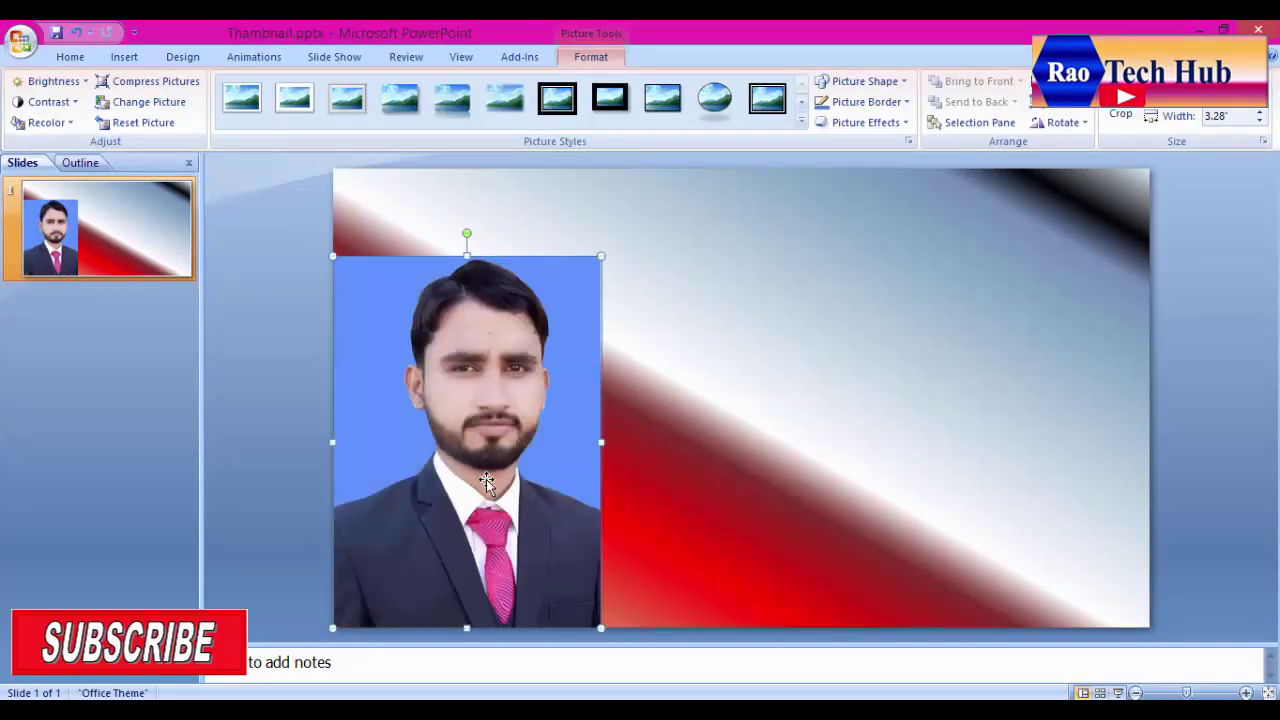
- Apply the Beveled Oval, Black picture style and shrink the photo to 2.87" wide
left_click(714, 104)
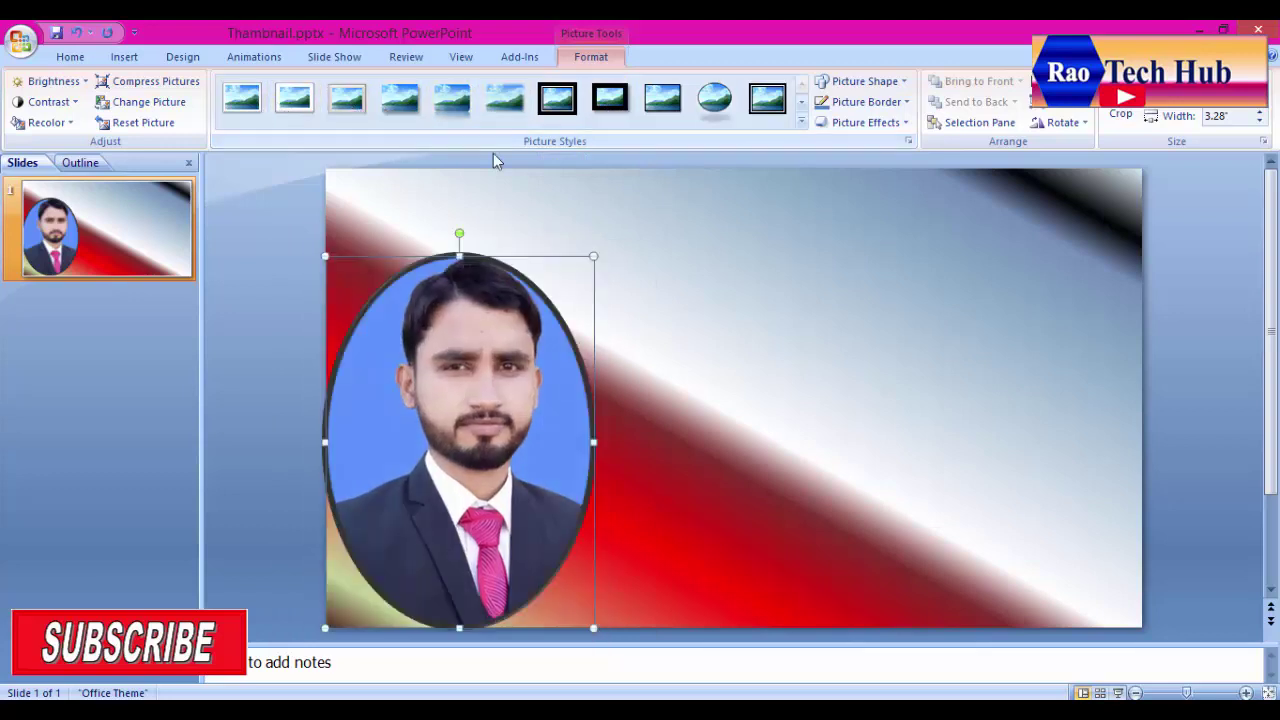
left_click(714, 95)
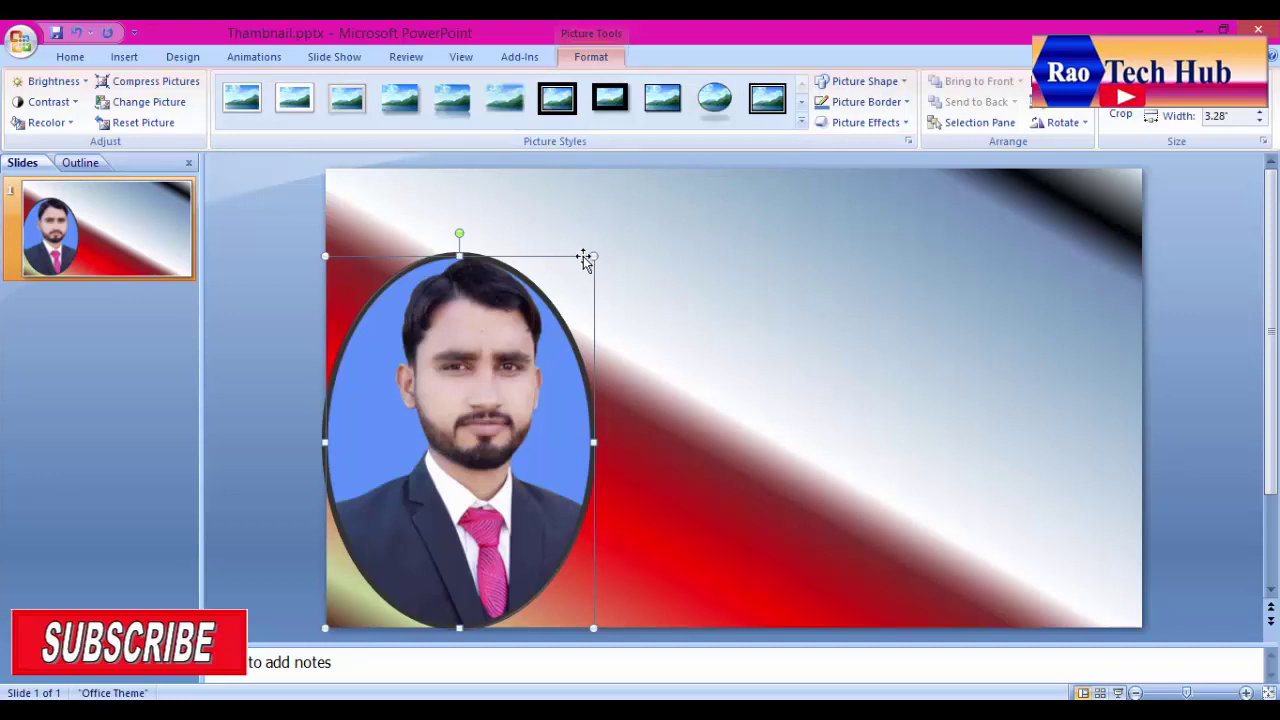
left_click_drag(588, 256, 557, 291)
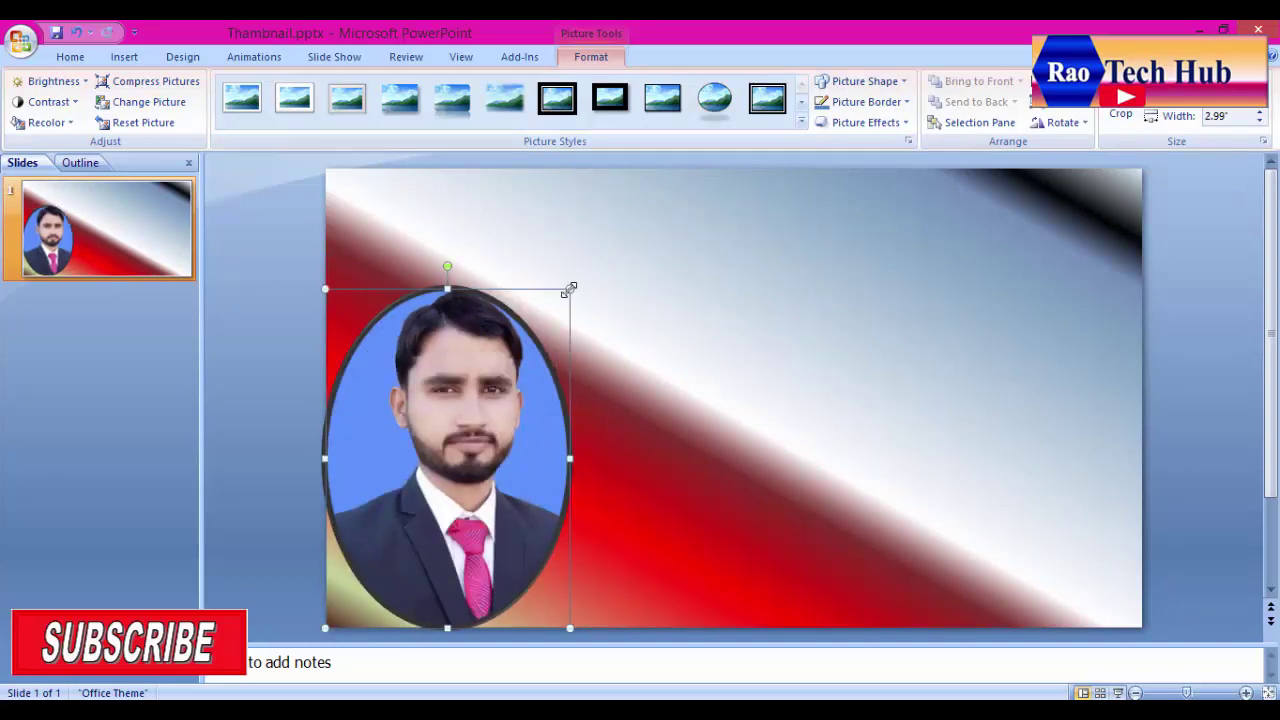
left_click_drag(570, 289, 560, 302)
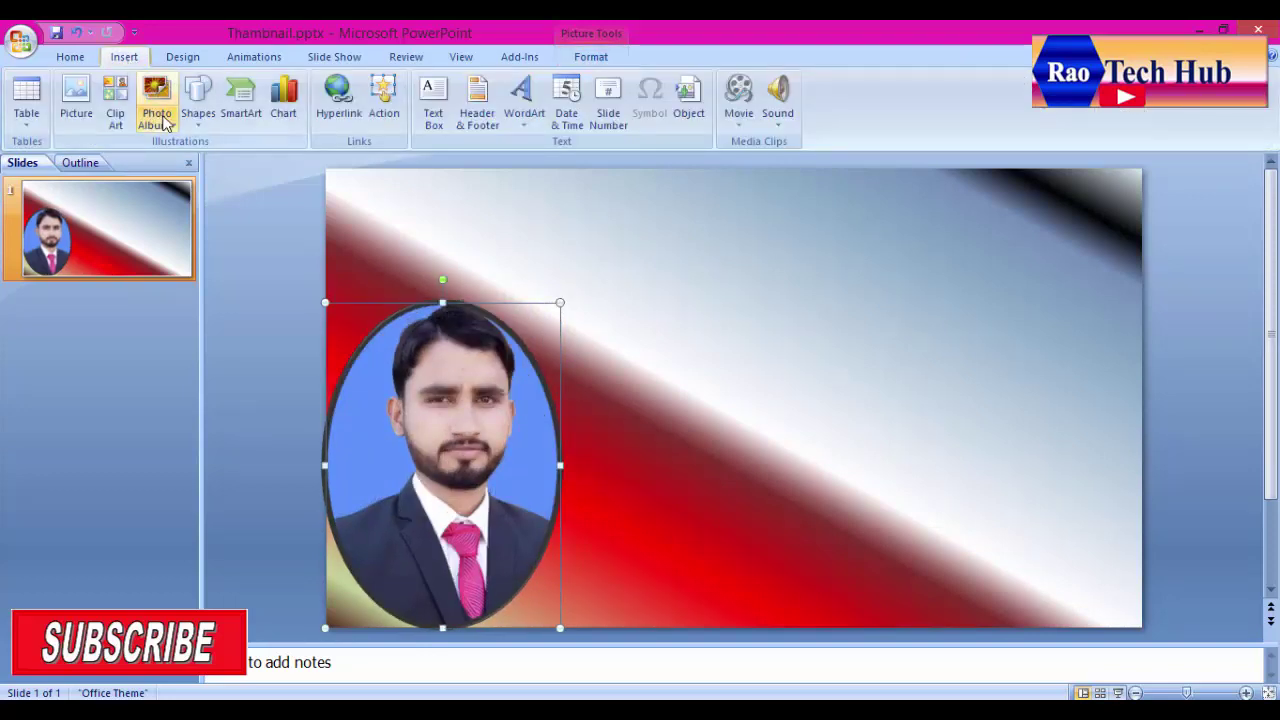
- Draw a rounded rectangle across the top right of the slide and start editing its text
left_click(196, 112)
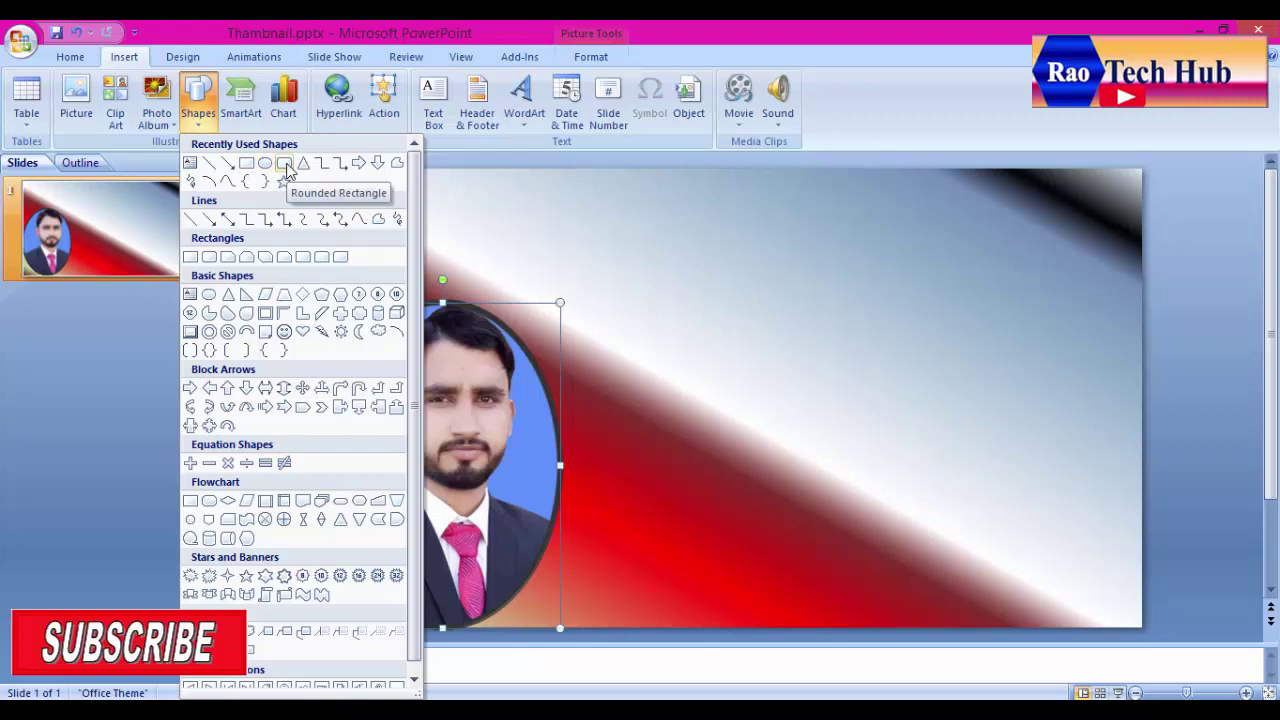
left_click(285, 165)
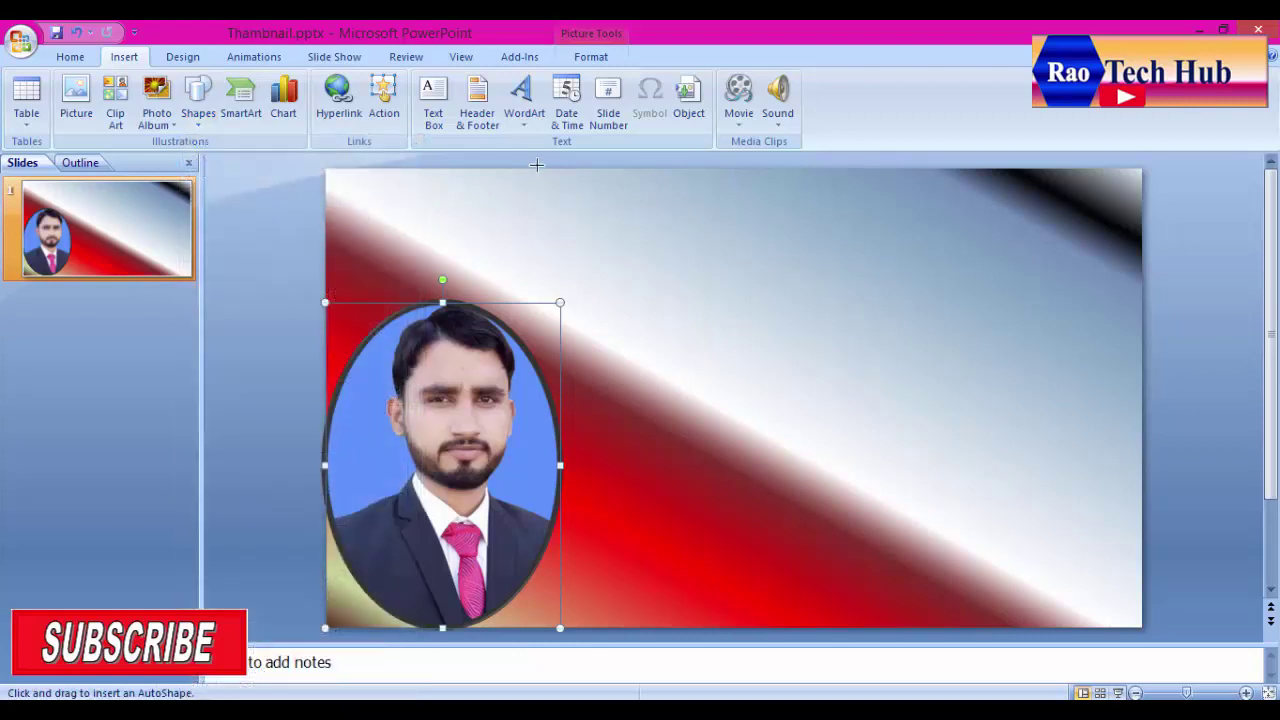
mouse_move(557, 169)
left_mouse_down()
mouse_move(873, 293)
mouse_move(1050, 293)
left_mouse_up()
right_click(808, 222)
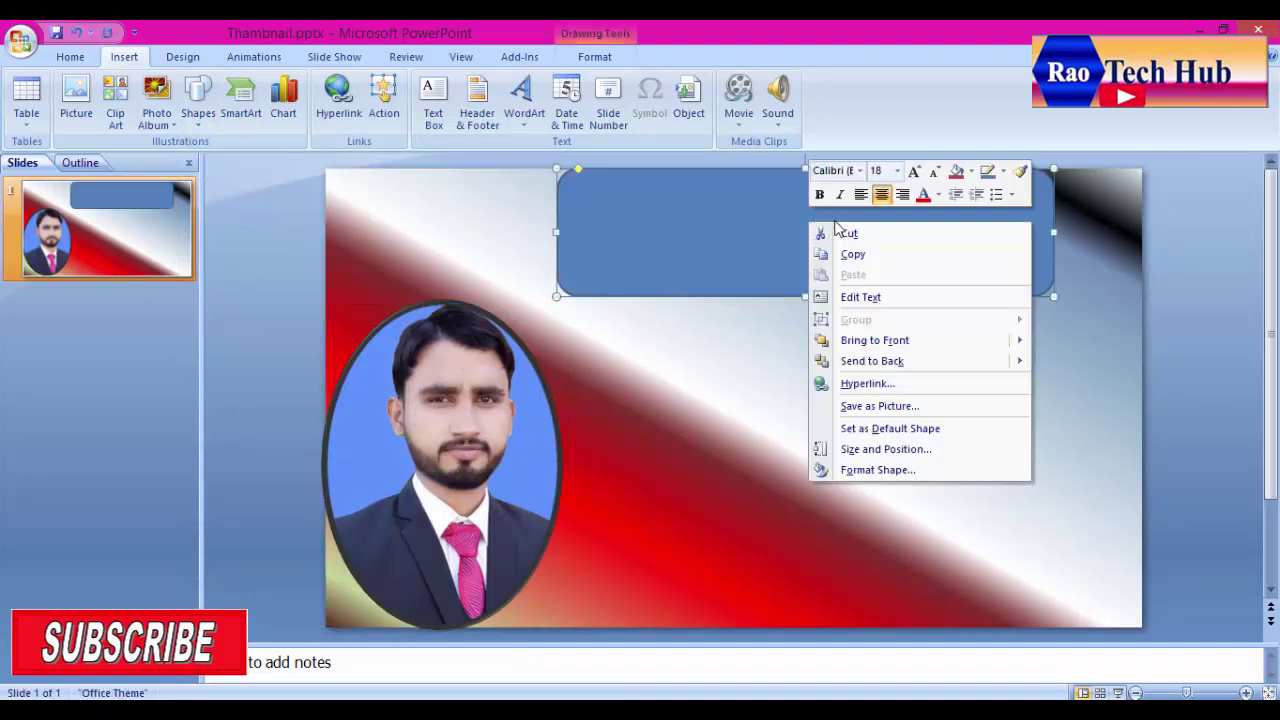
left_click(862, 298)
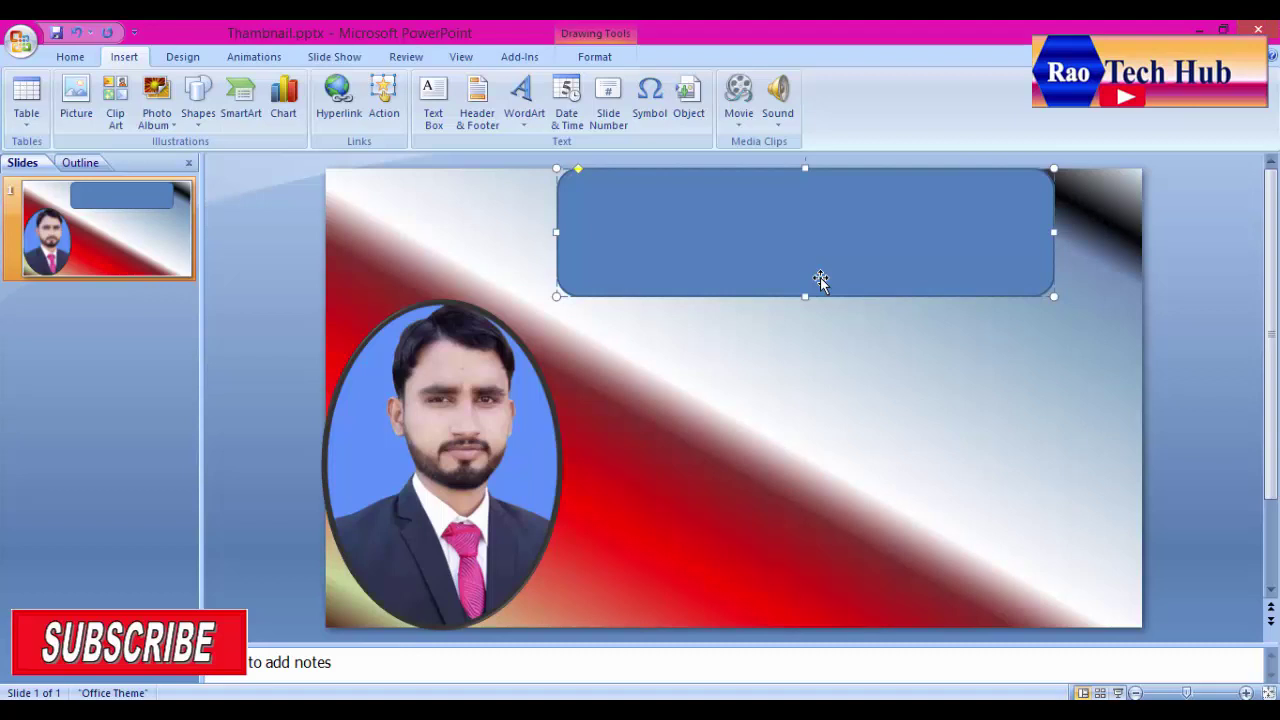
- Type the title 'How to make Thumbnail is Power Point' and select its end to correct it
type("Ho")
type("w to")
type(" make")
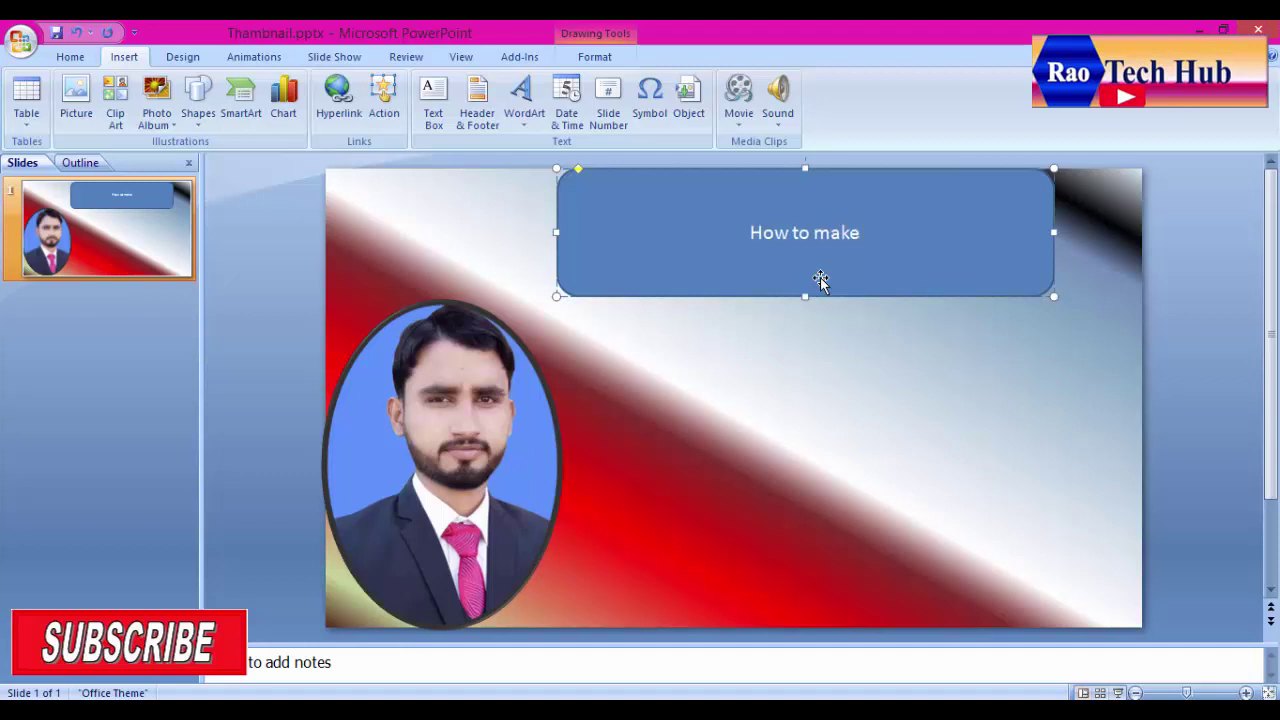
type(" T")
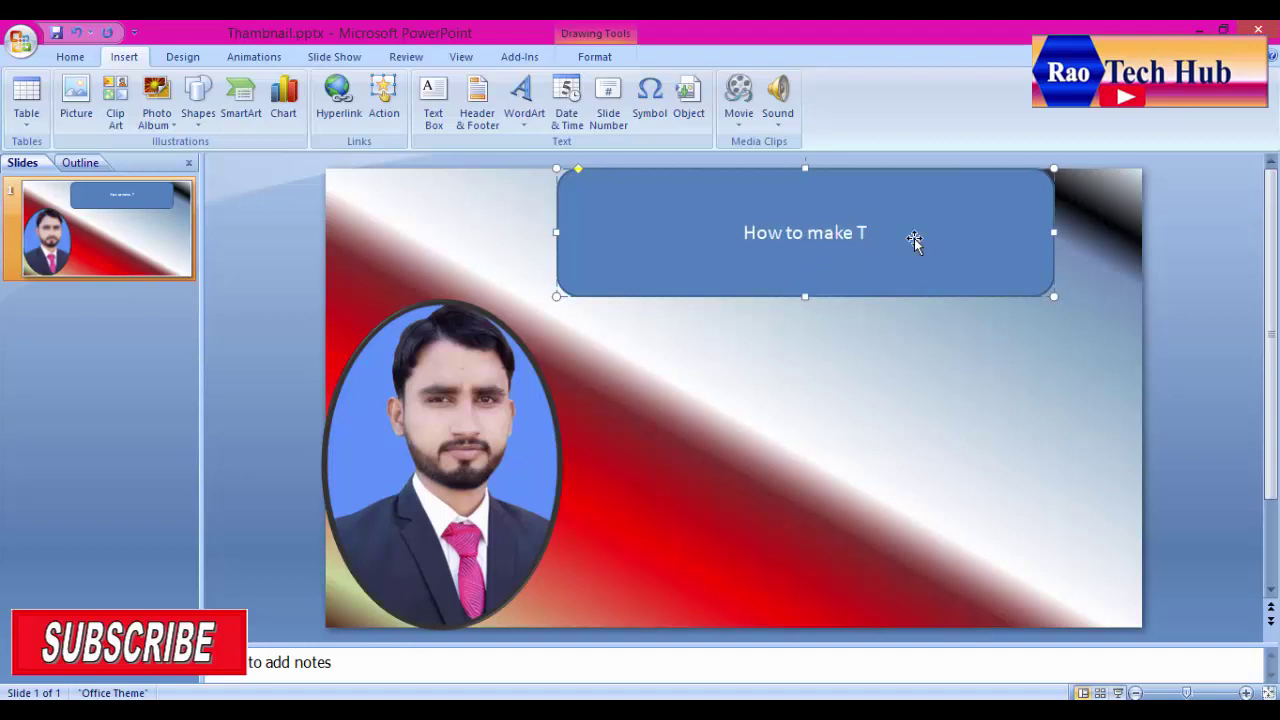
type("huma")
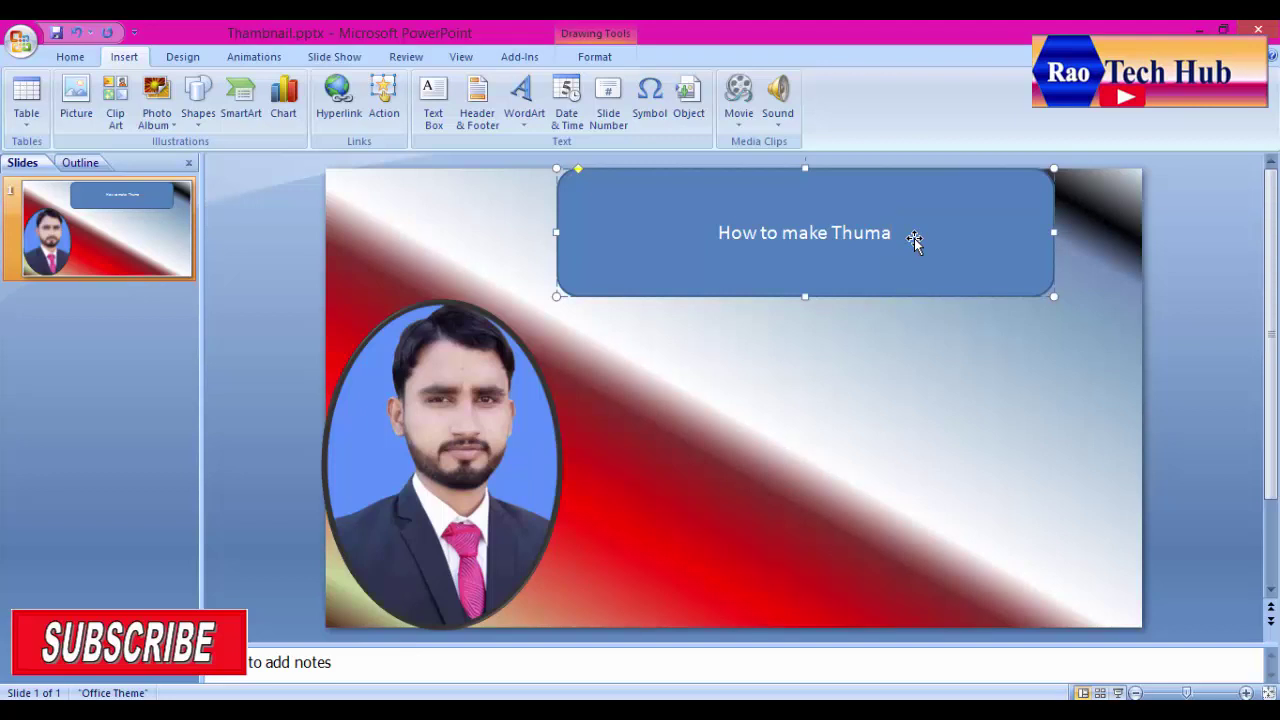
key("BackSpace")
type("bnai")
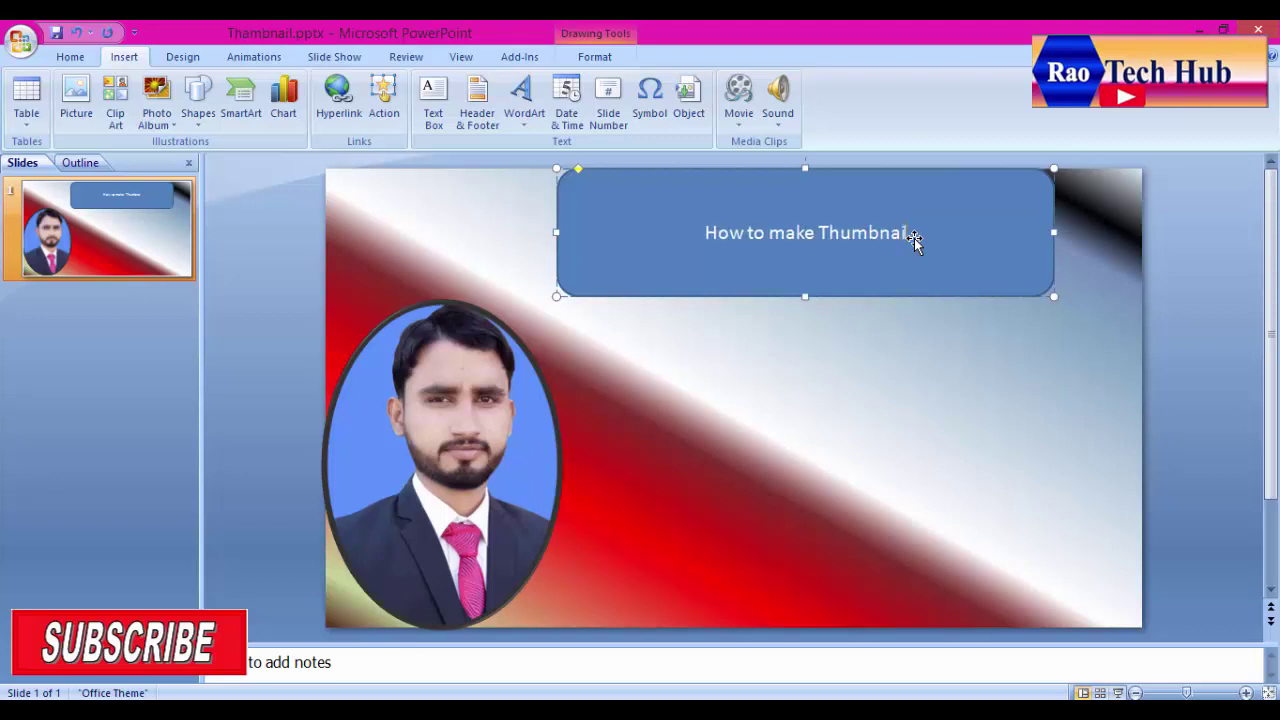
type("l")
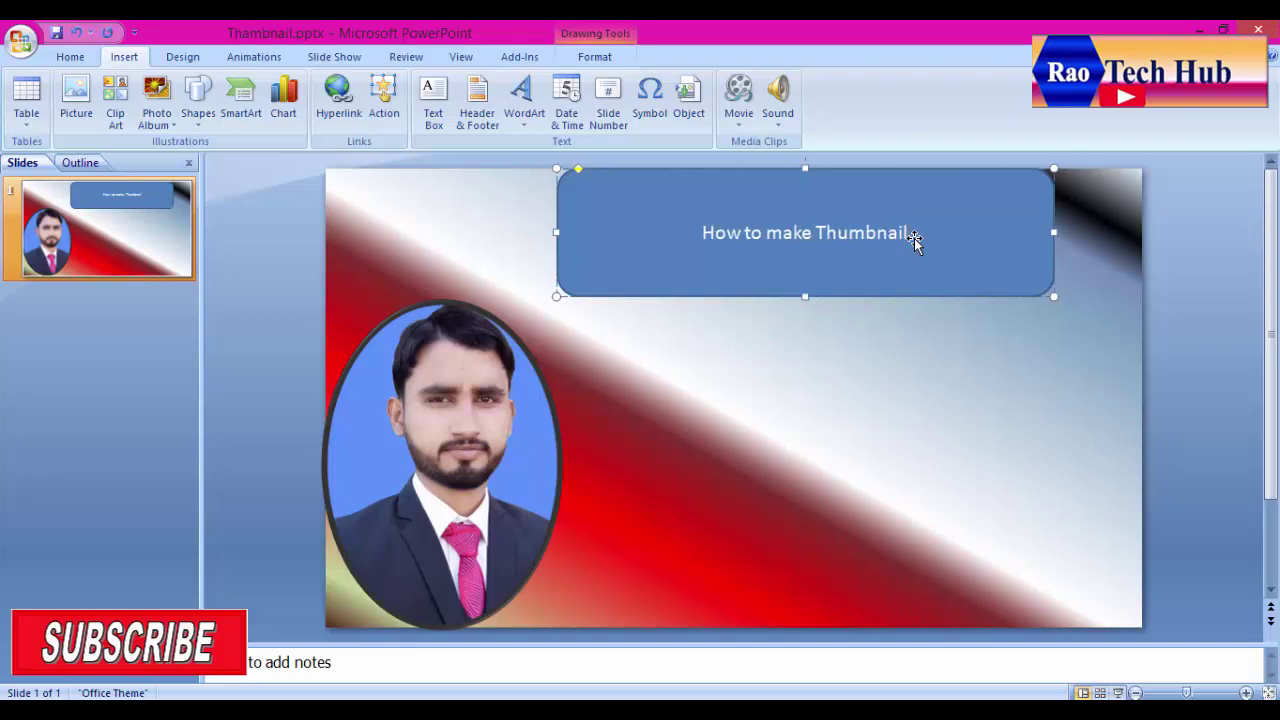
type(" is")
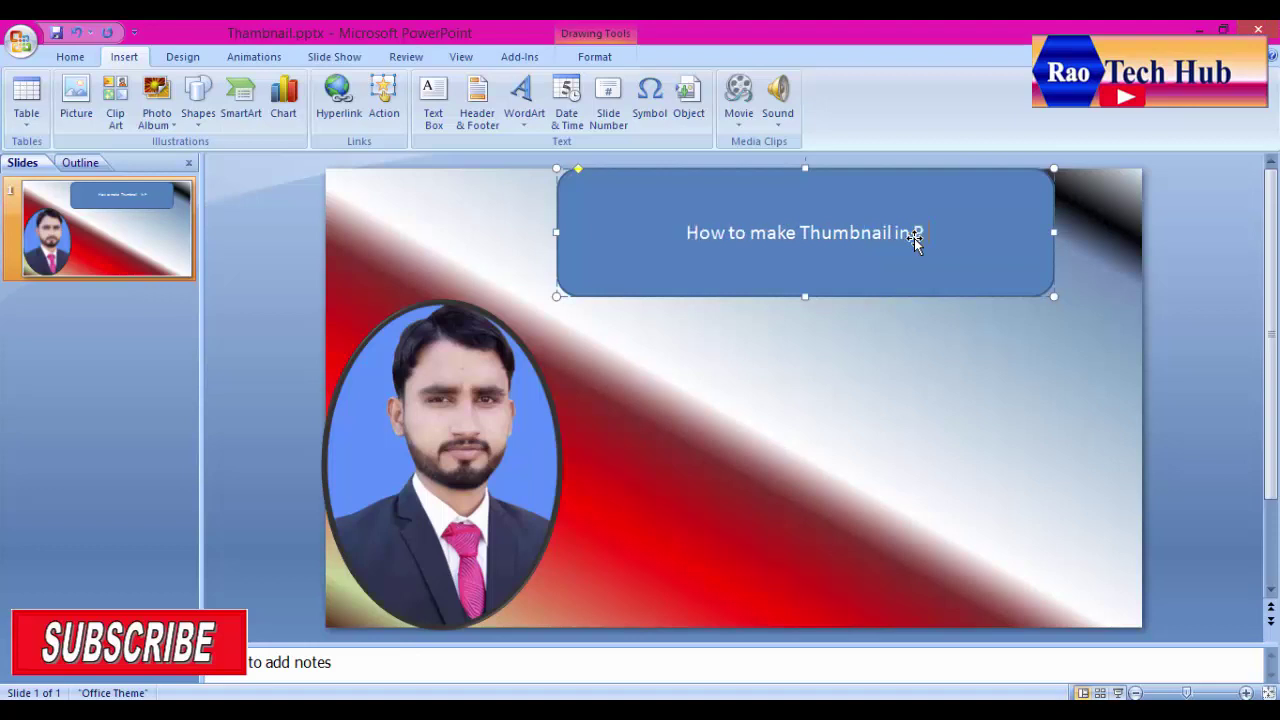
type(" Power")
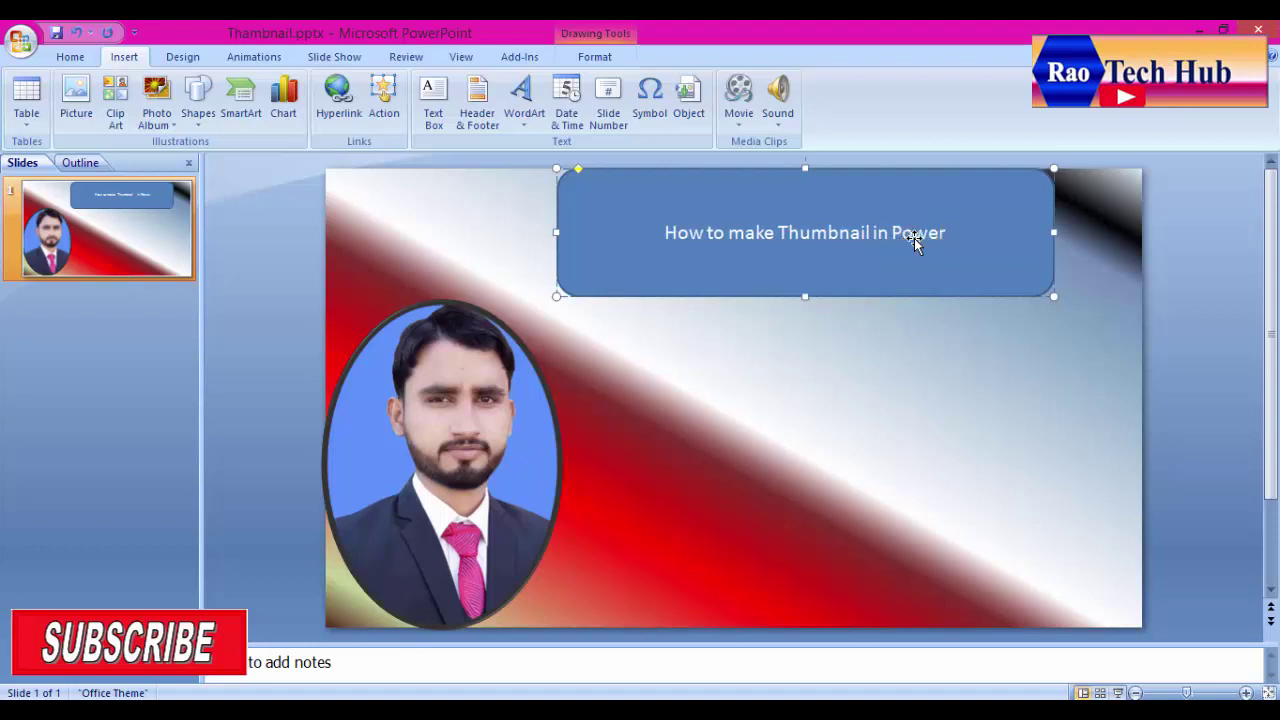
type(" Point")
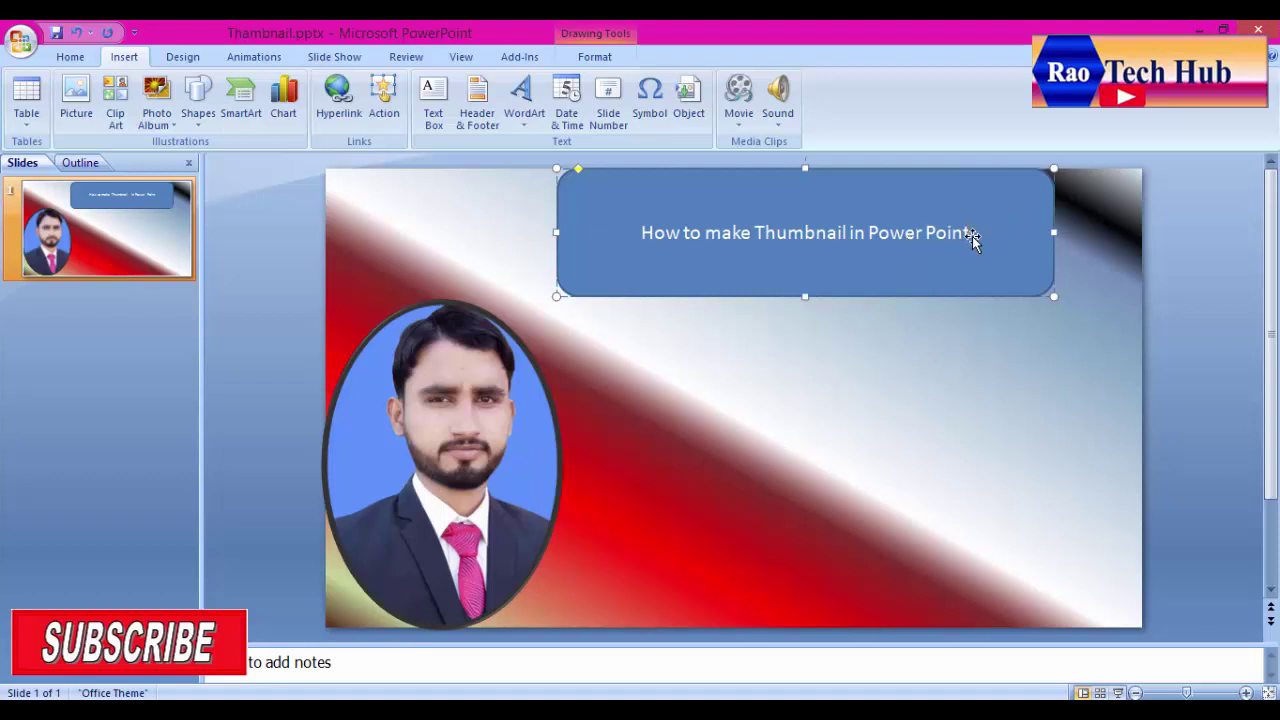
key("shift+Left")
key("shift+Left")
key("shift+Left")
key("shift+Left")
key("shift+Left")
key("shift+Left")
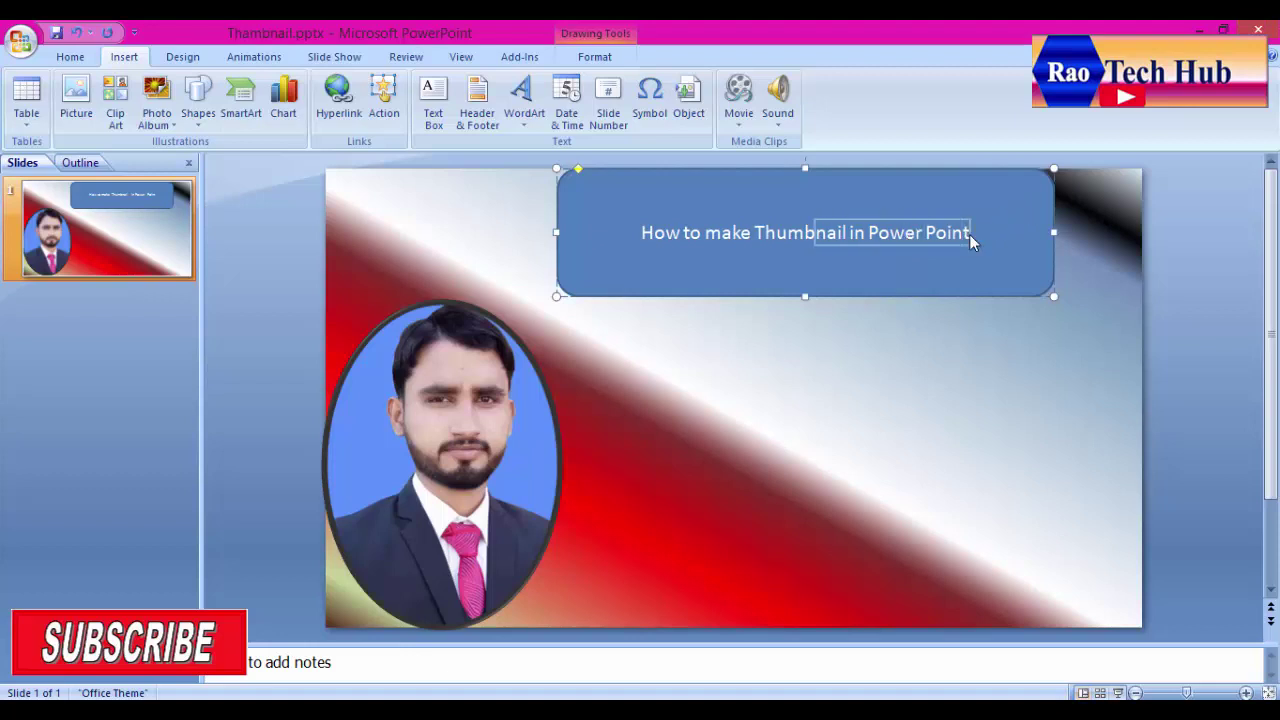
key("shift+Left")
key("shift+Left")
key("shift+Left")
key("shift+Left")
key("shift+Left")
key("shift+Left")
key("shift+Left")
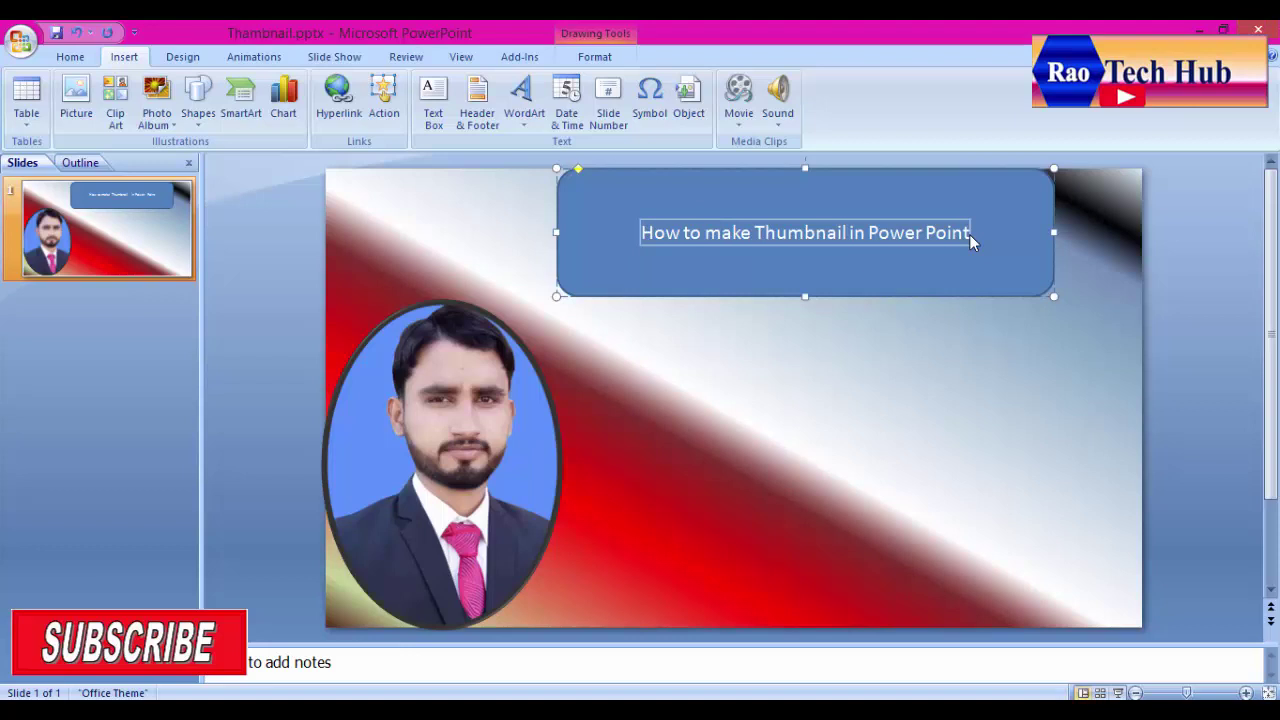
- Format the title as Times New Roman 28, bold and red, widening its box to fit one line
left_click(66, 60)
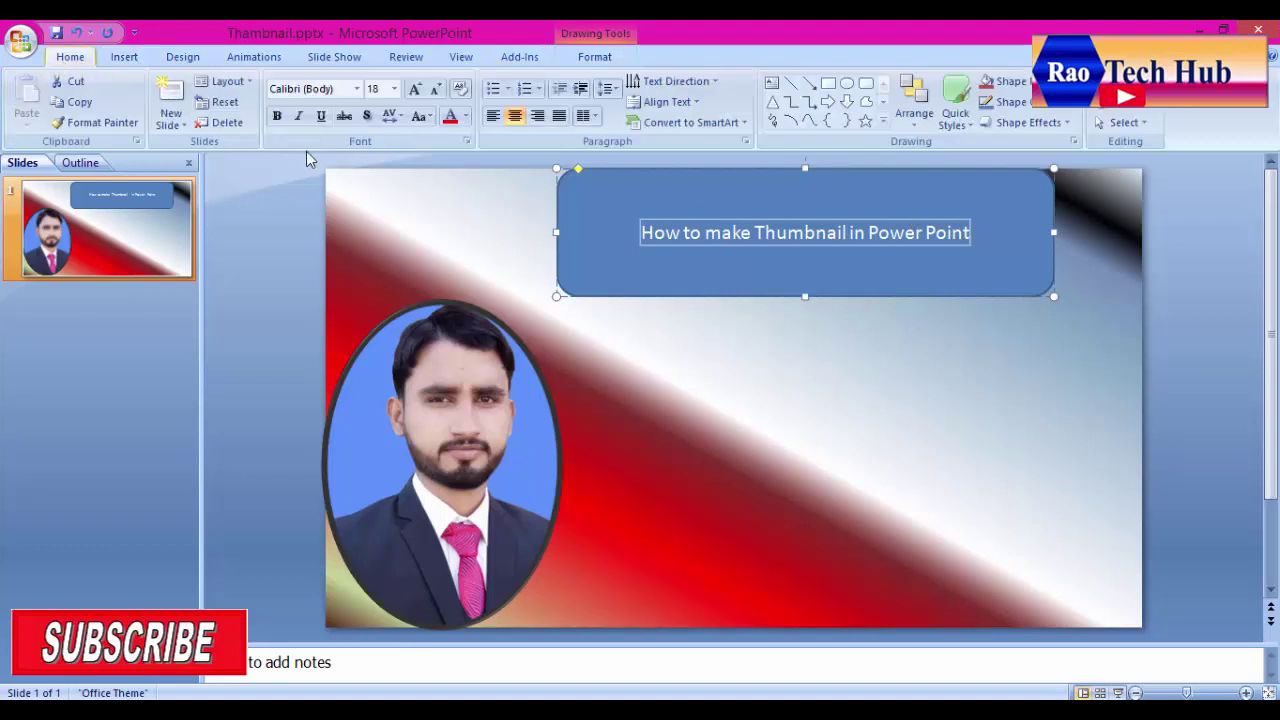
left_click(357, 89)
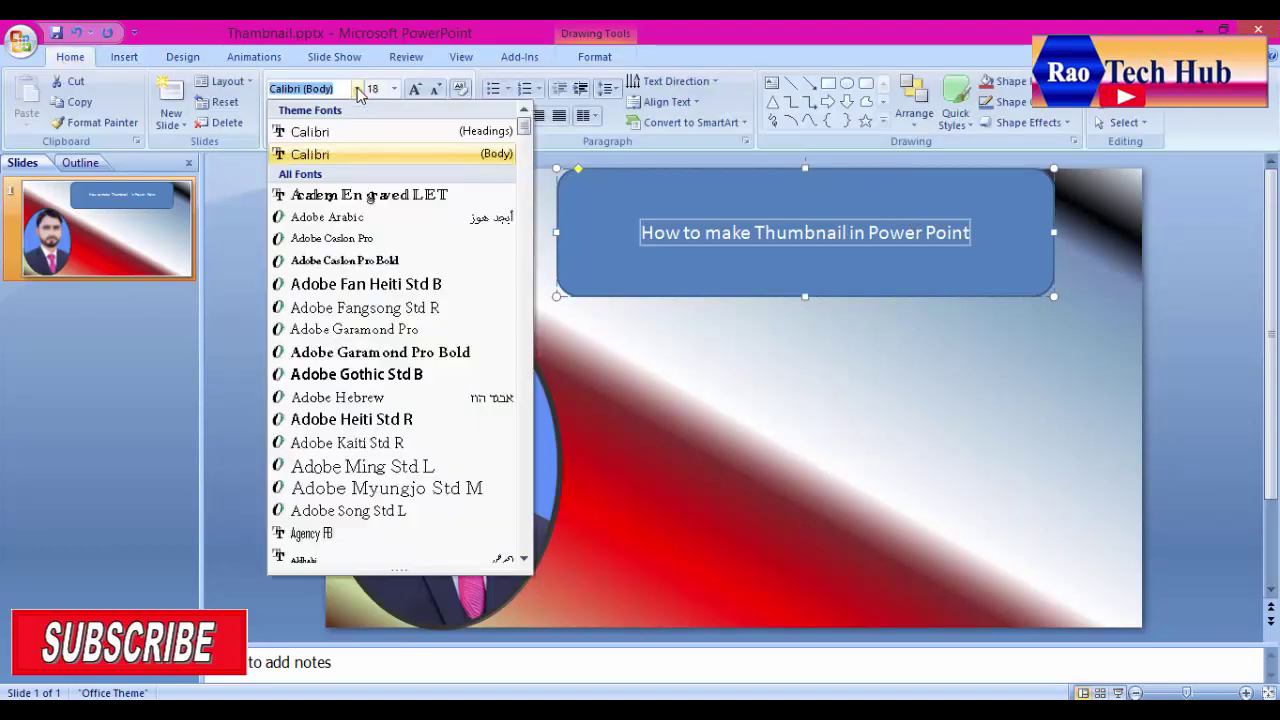
type("t")
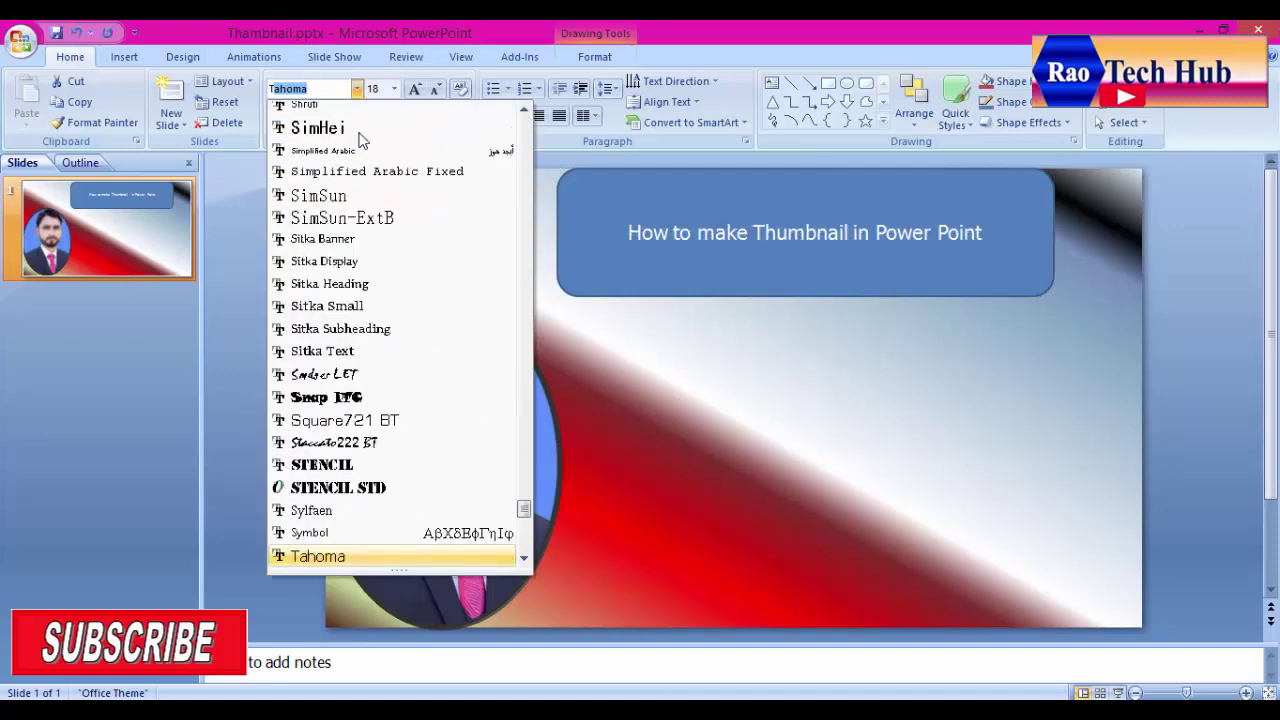
type("imes New R")
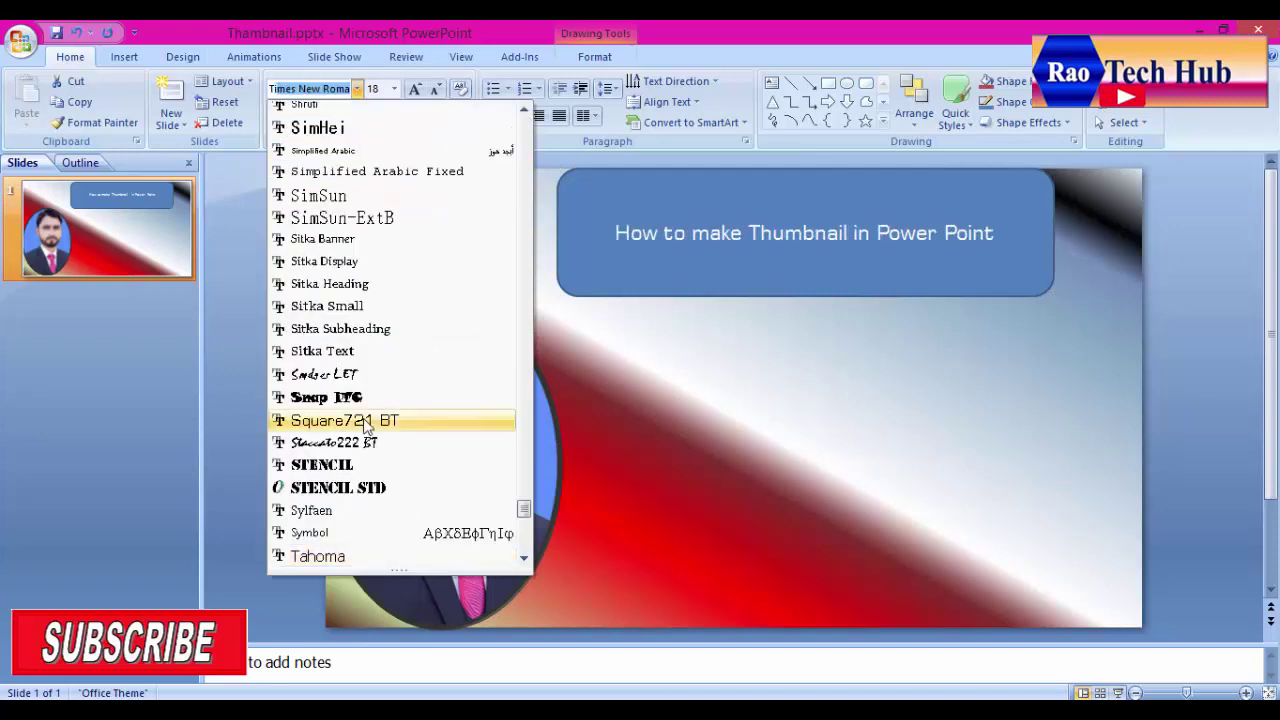
left_click(341, 558)
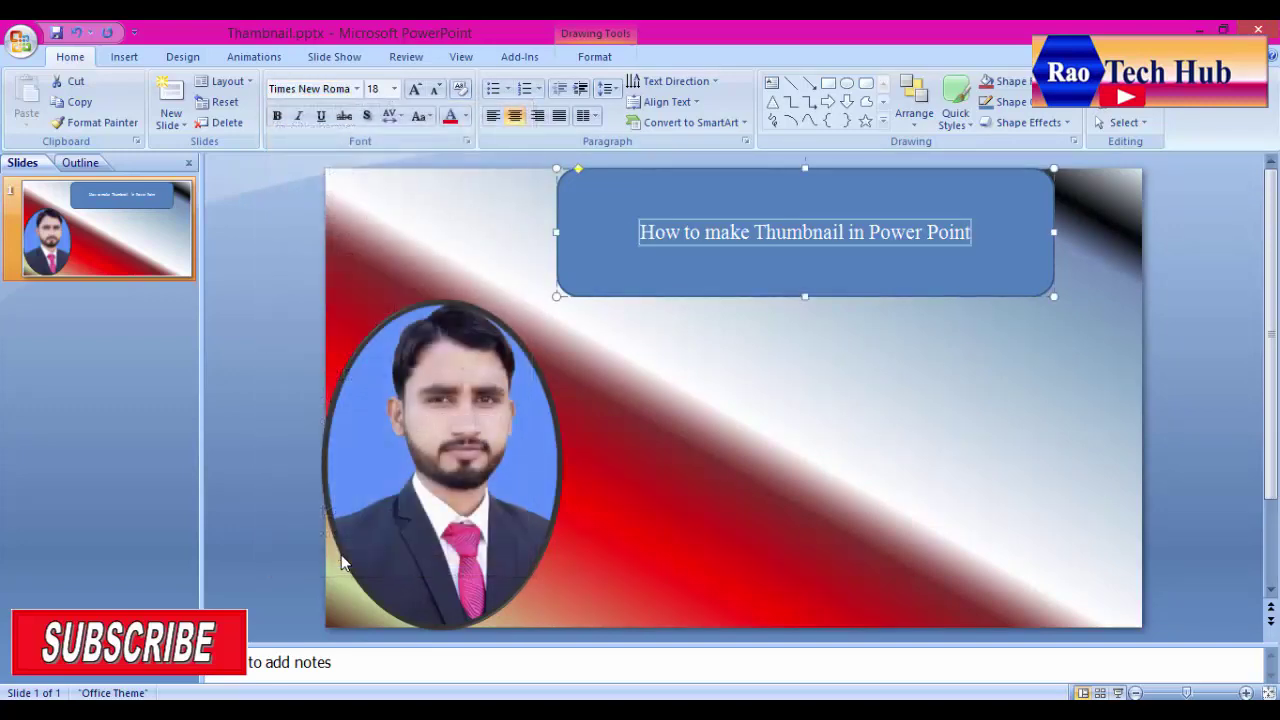
left_click(395, 90)
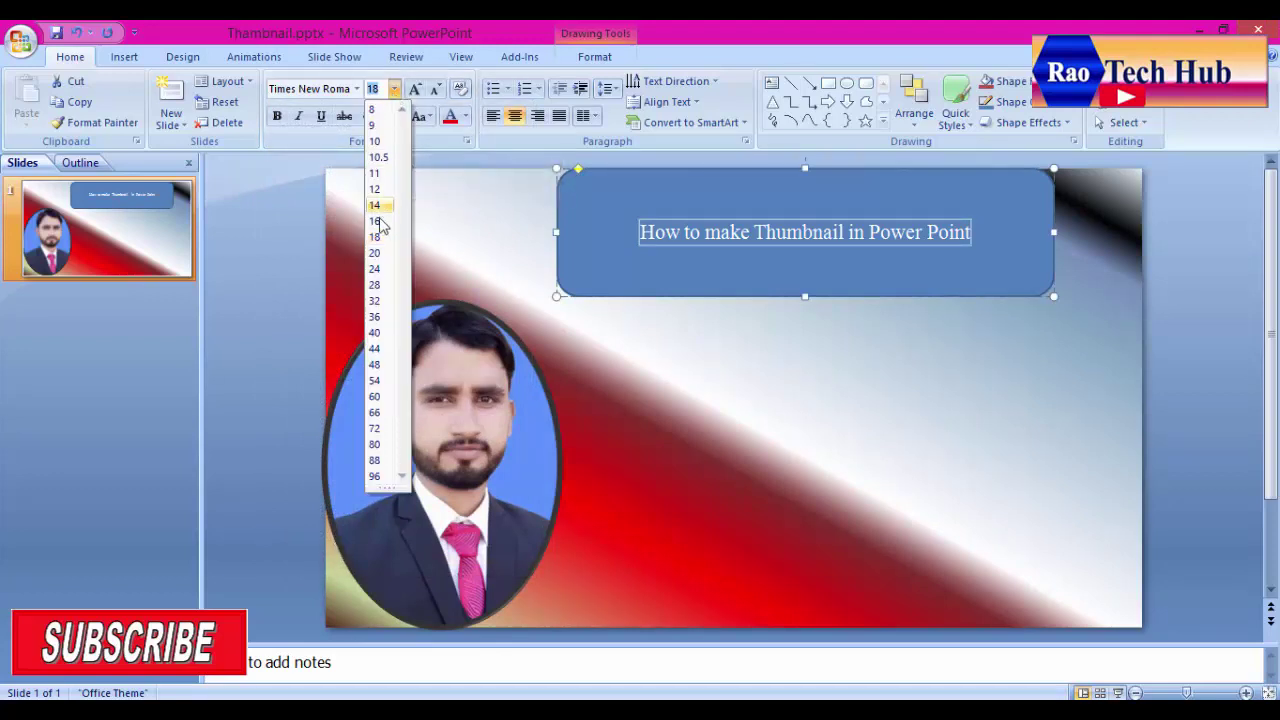
left_click(374, 285)
left_click_drag(559, 232, 441, 252)
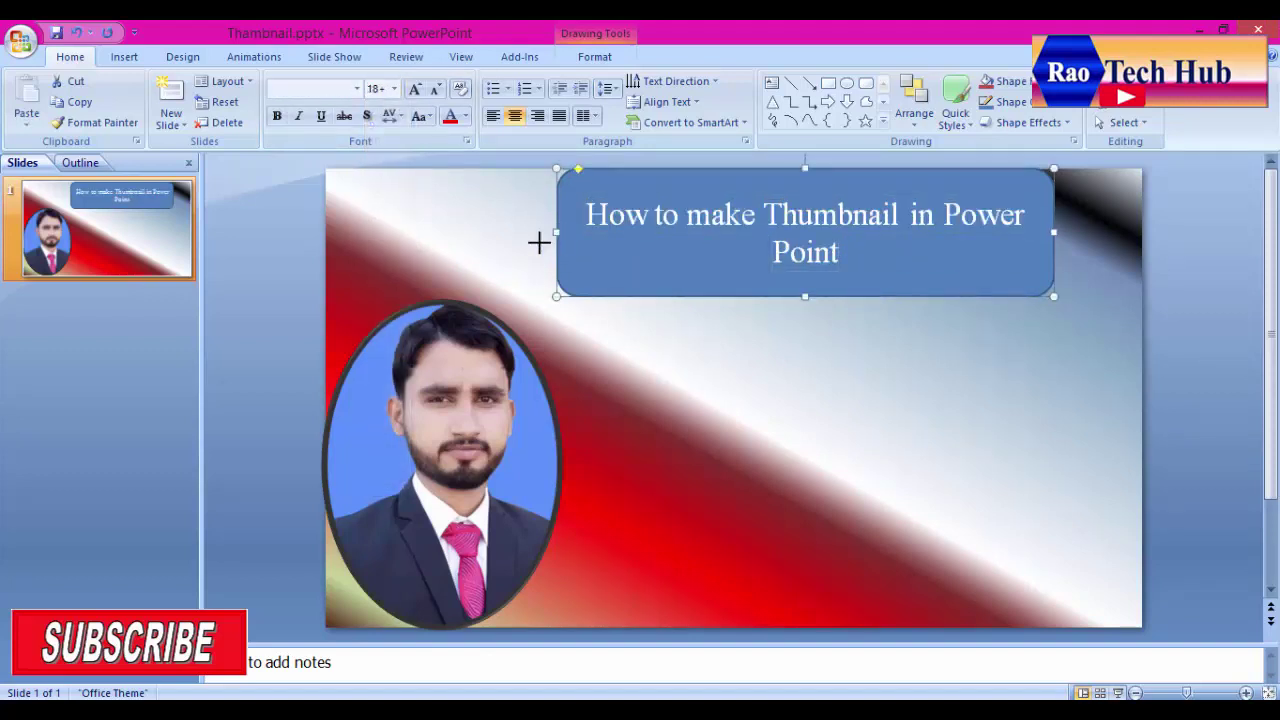
left_click(277, 116)
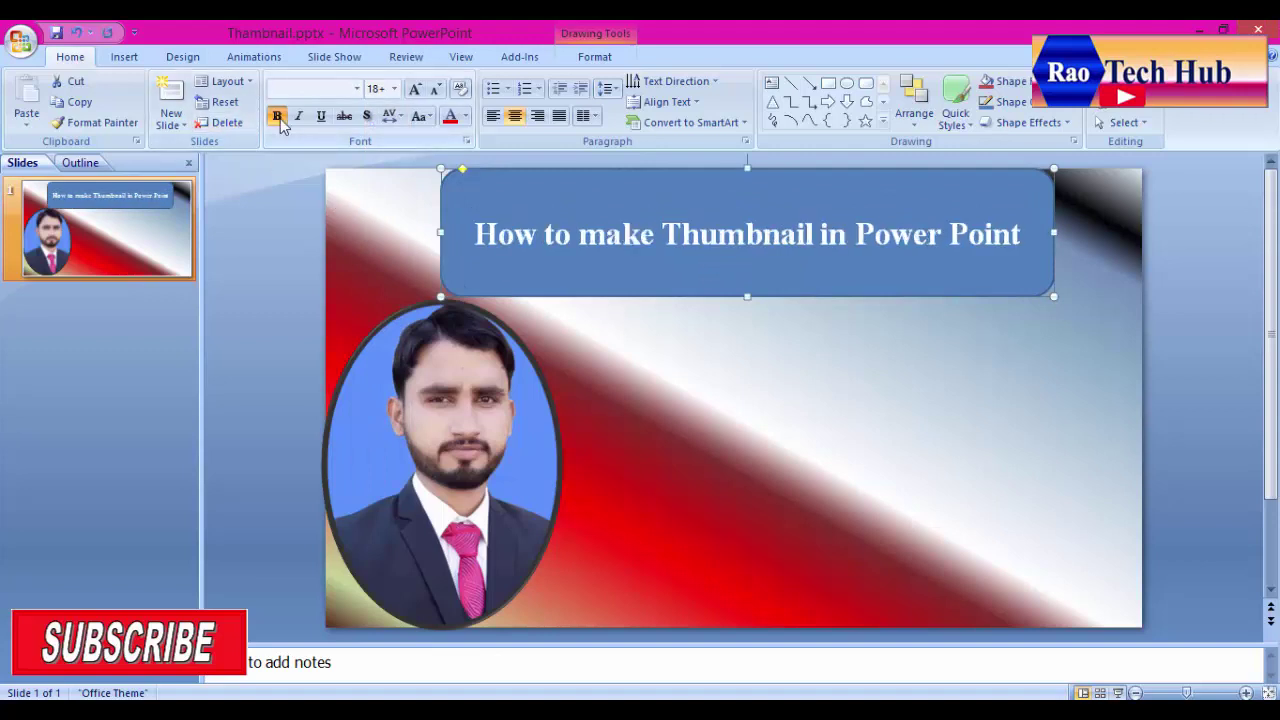
left_click(450, 116)
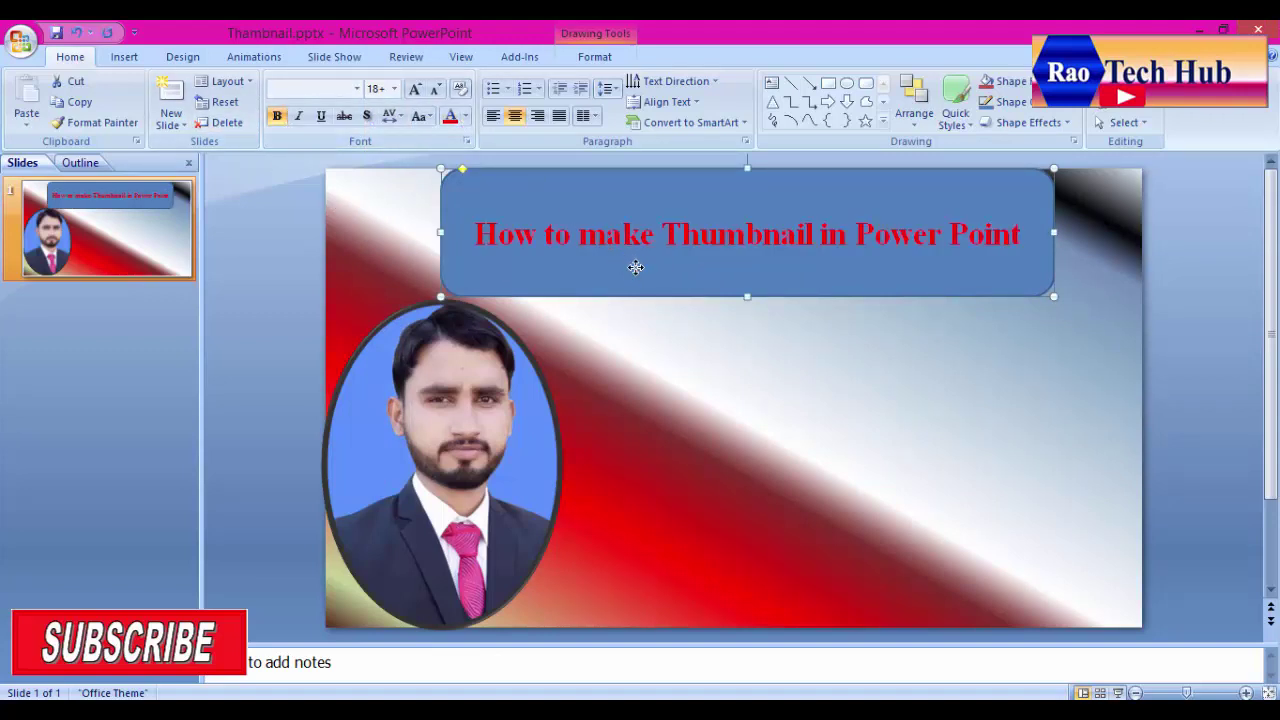
- Apply the Subtle Effect - Accent 3 shape style to the title box and shorten it to 1.15"
left_click(600, 58)
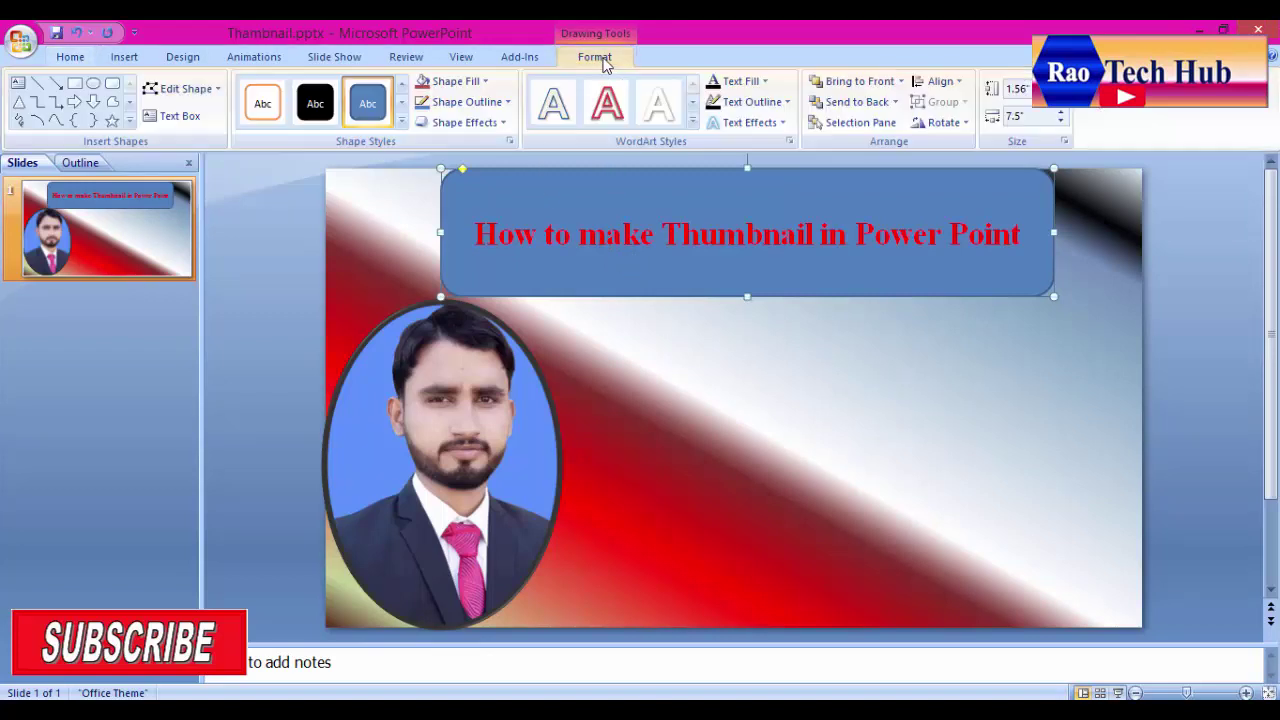
left_click(482, 83)
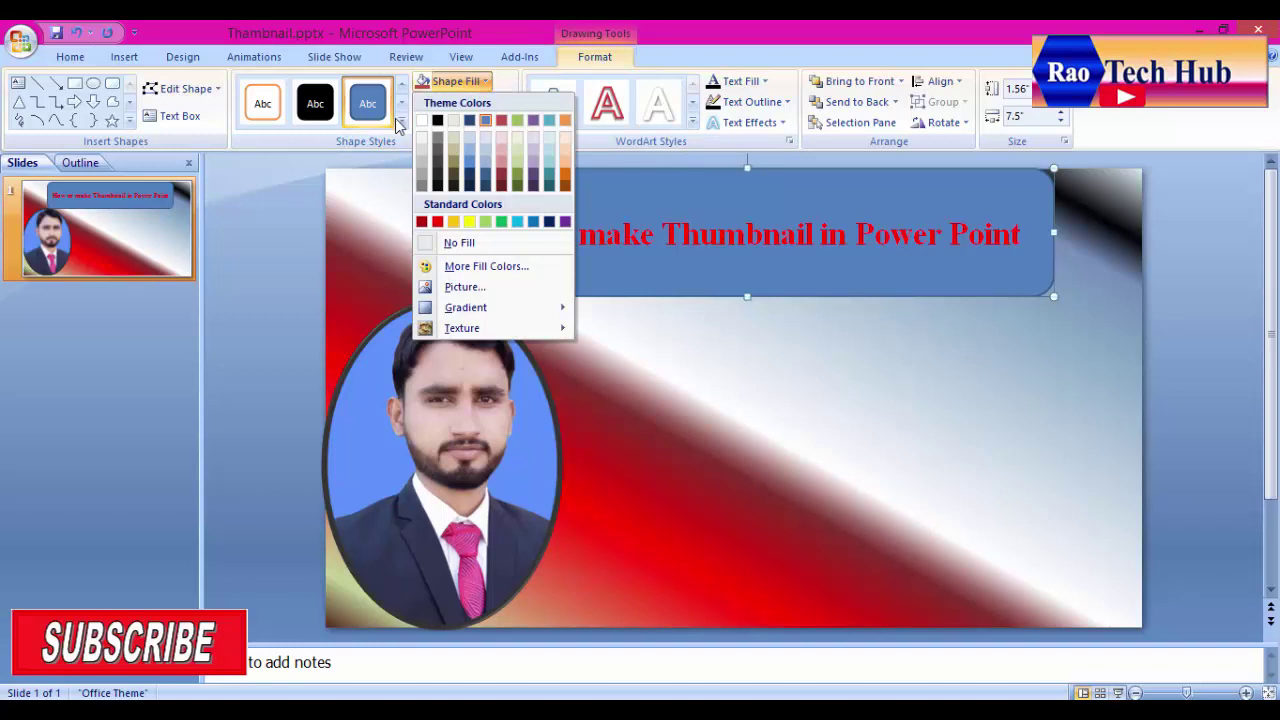
left_click(401, 120)
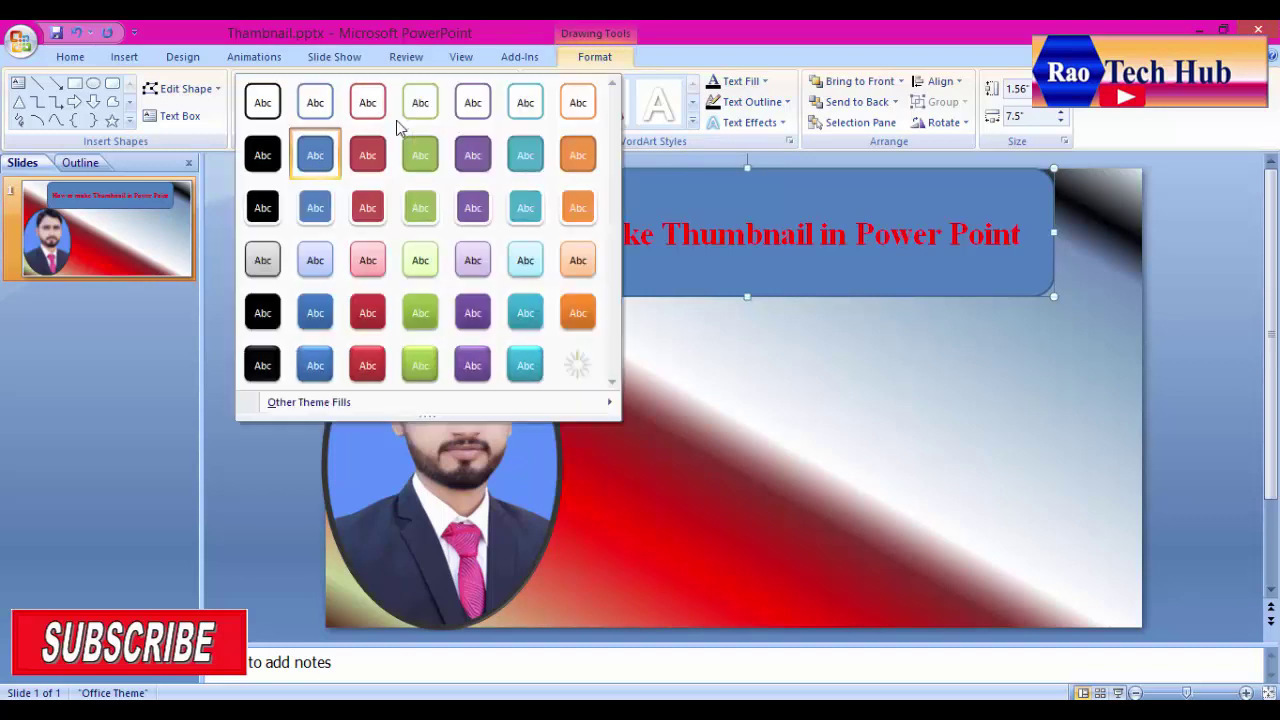
left_click(420, 262)
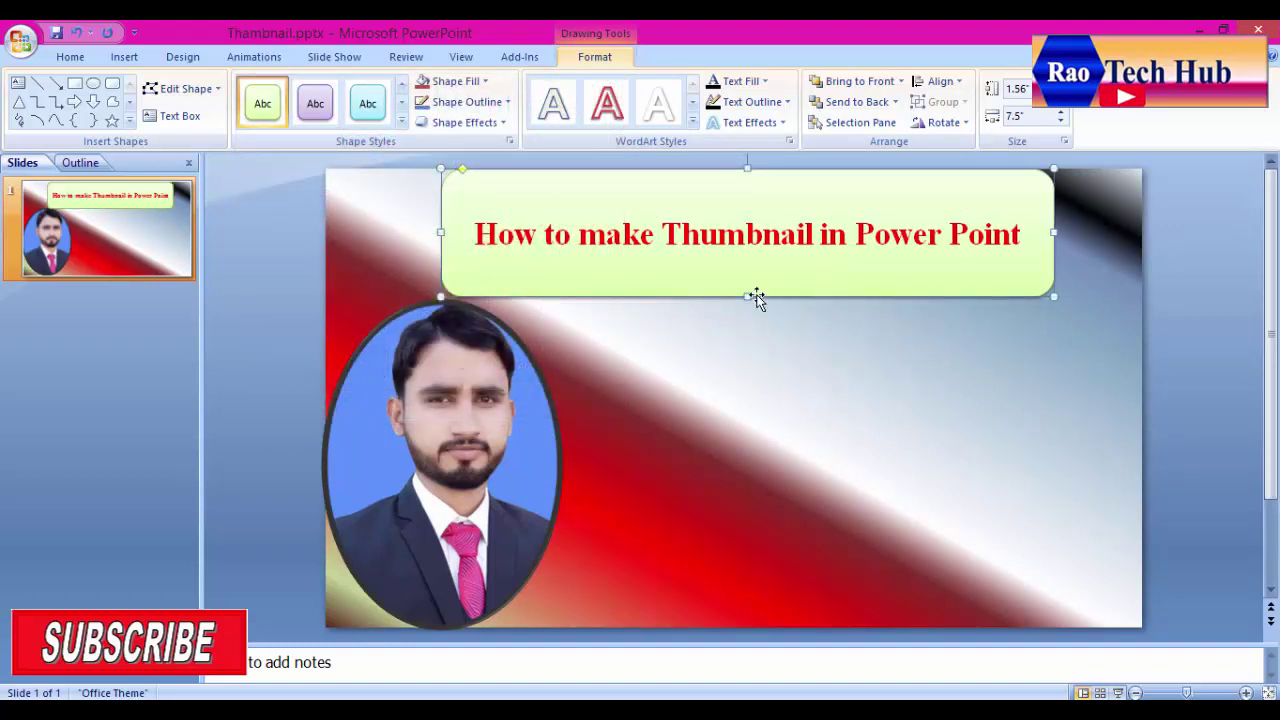
left_click_drag(748, 292, 752, 262)
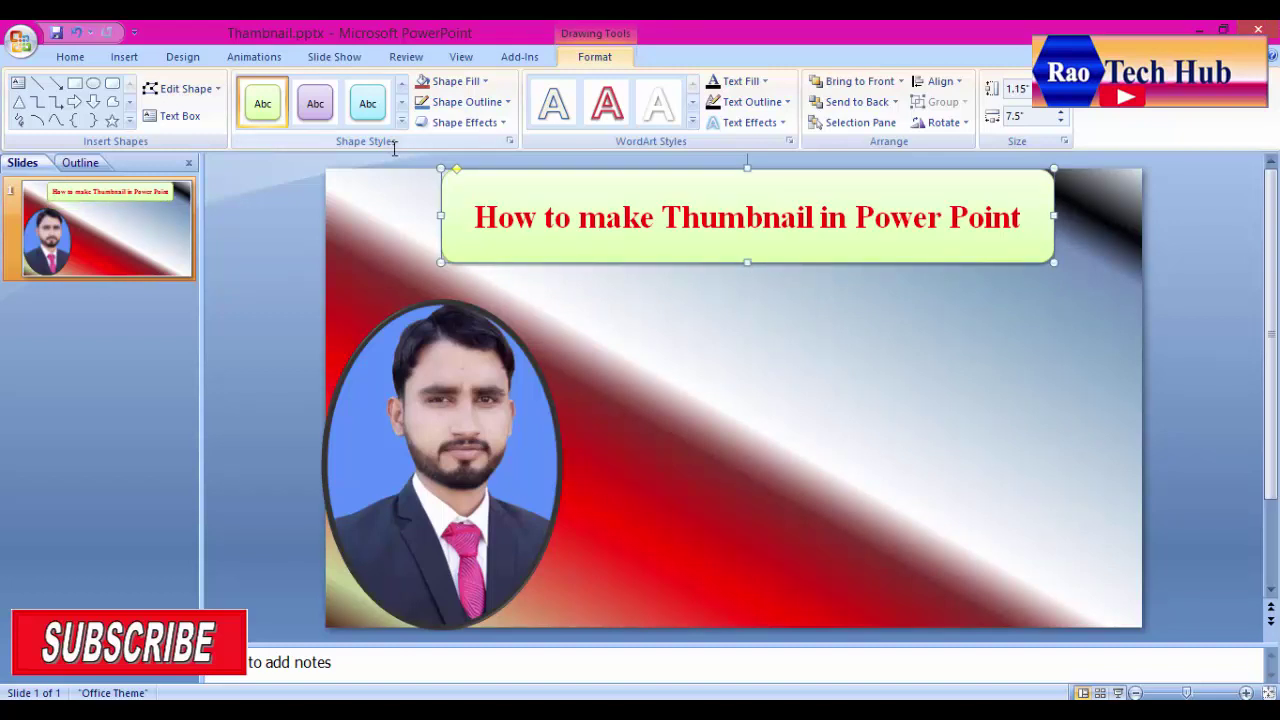
left_click(124, 56)
- Draw a plain rectangle below the title, to the right of the portrait
left_click(197, 100)
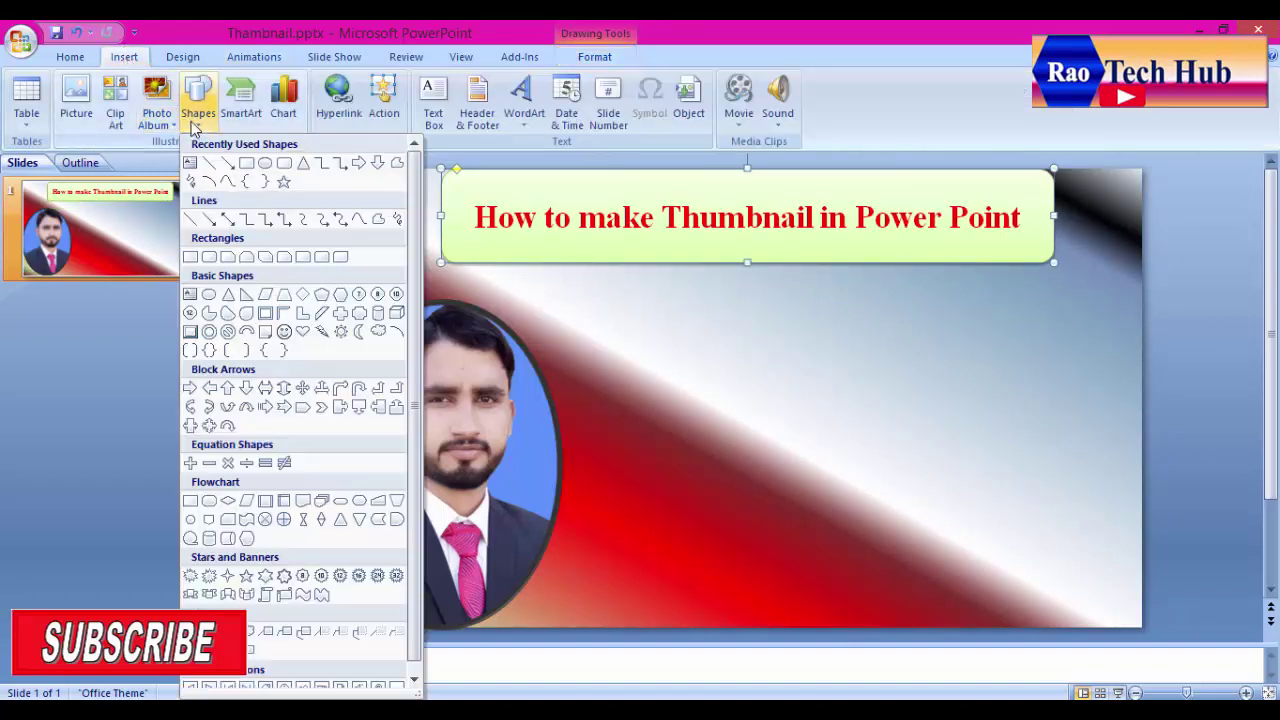
left_click(247, 163)
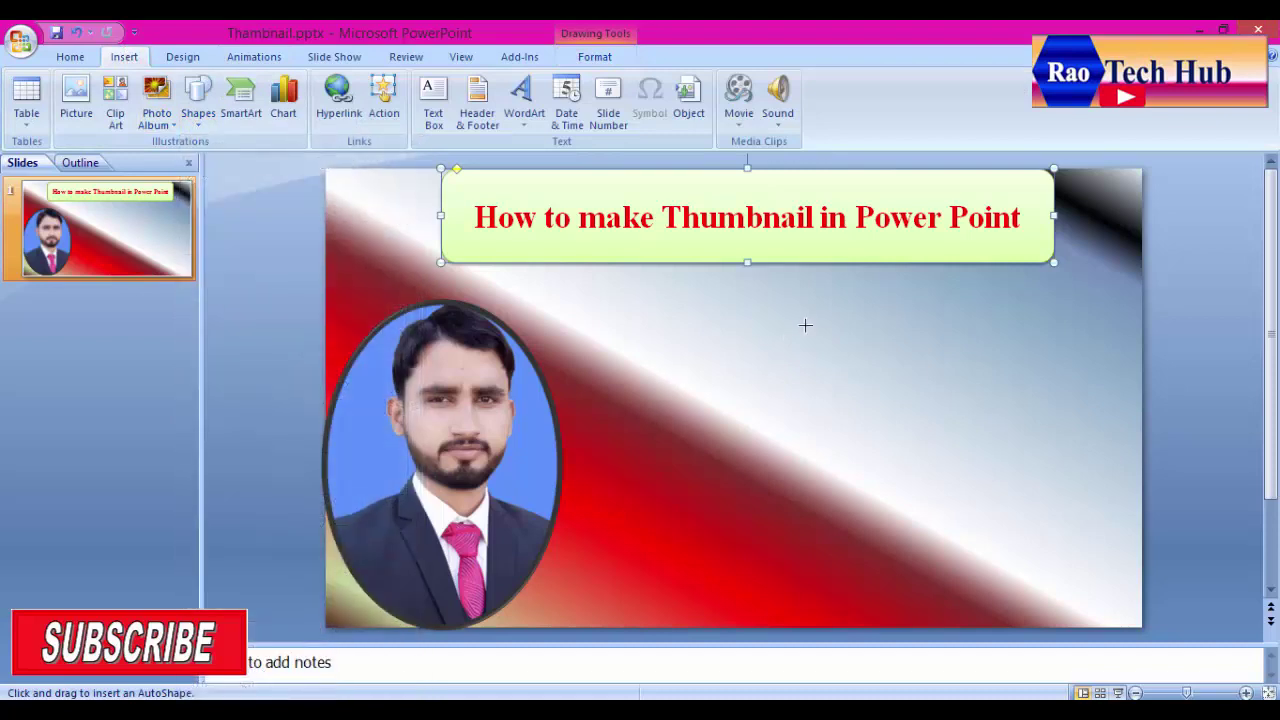
left_click_drag(685, 316, 1060, 480)
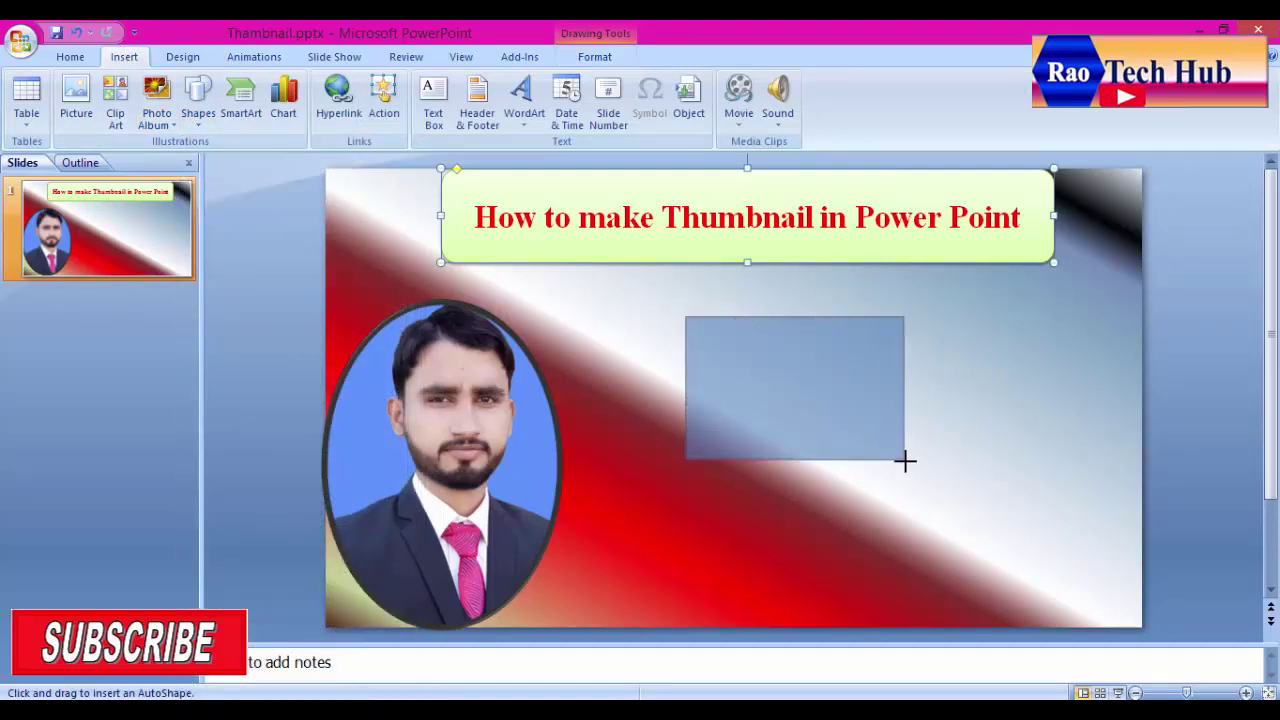
- Restyle the rectangle from plain blue to a silver-grey gradient, then bring up the keyboard language choices
right_click(881, 367)
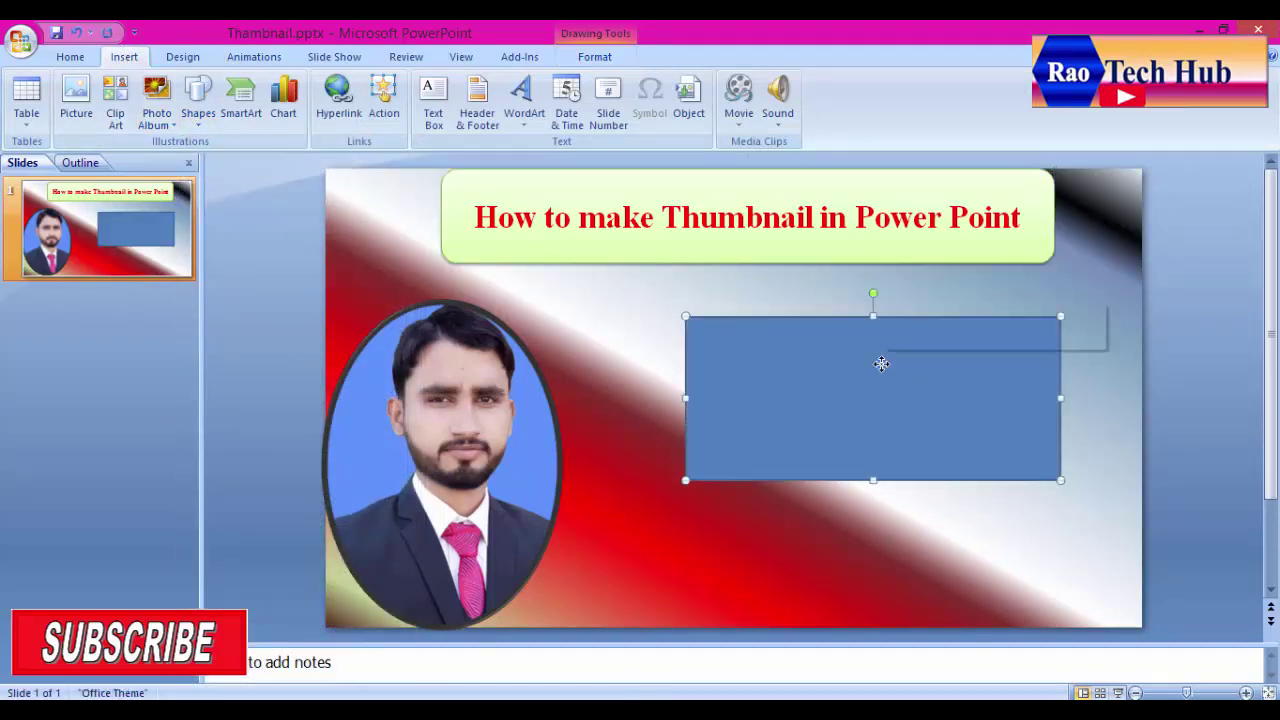
left_click(778, 425)
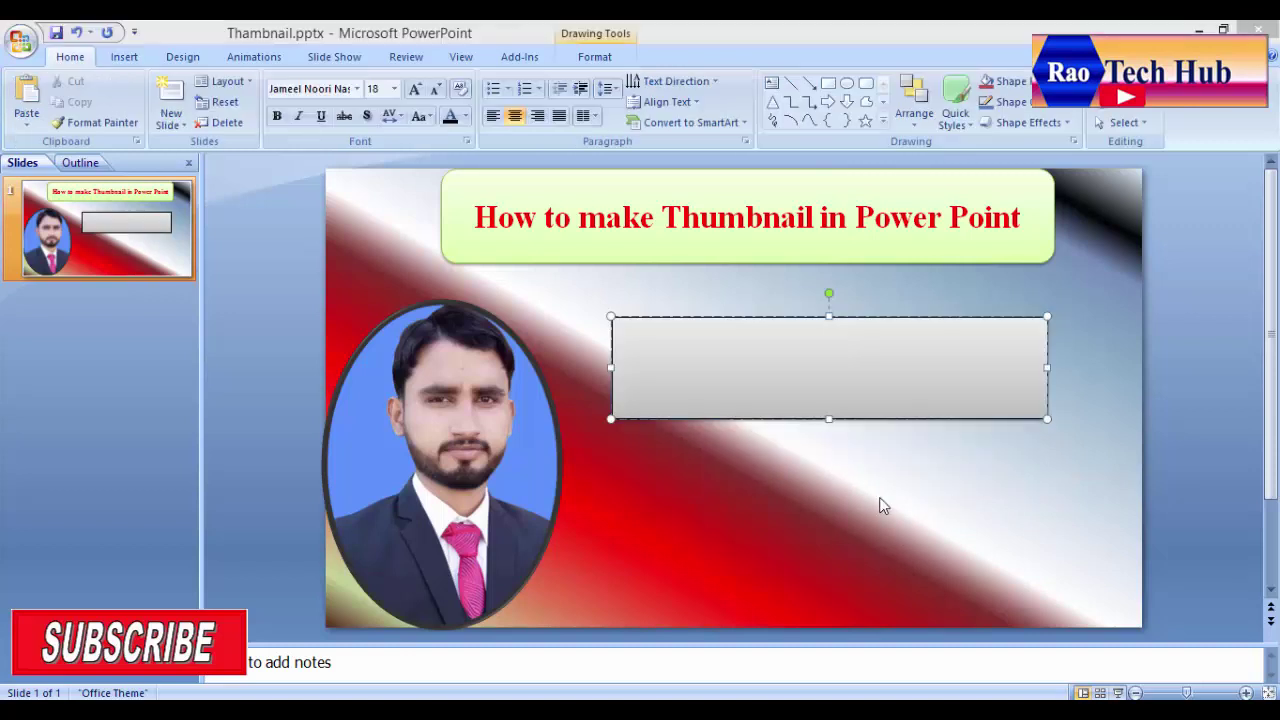
key("super+space")
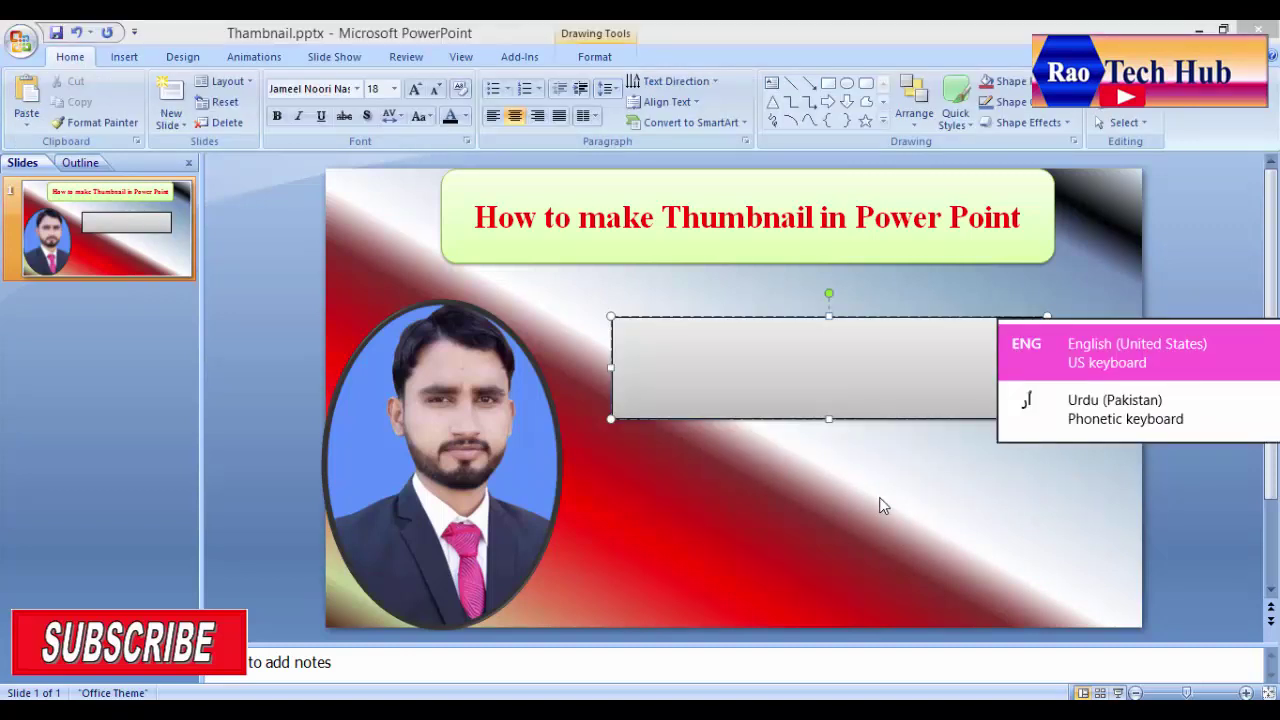
- Switch to Urdu Phonetic input and type 'PowerPoint' plus the Urdu subtitle, pasting the Urdu word for thumbnail
left_click(1142, 412)
type("PowerPoint")
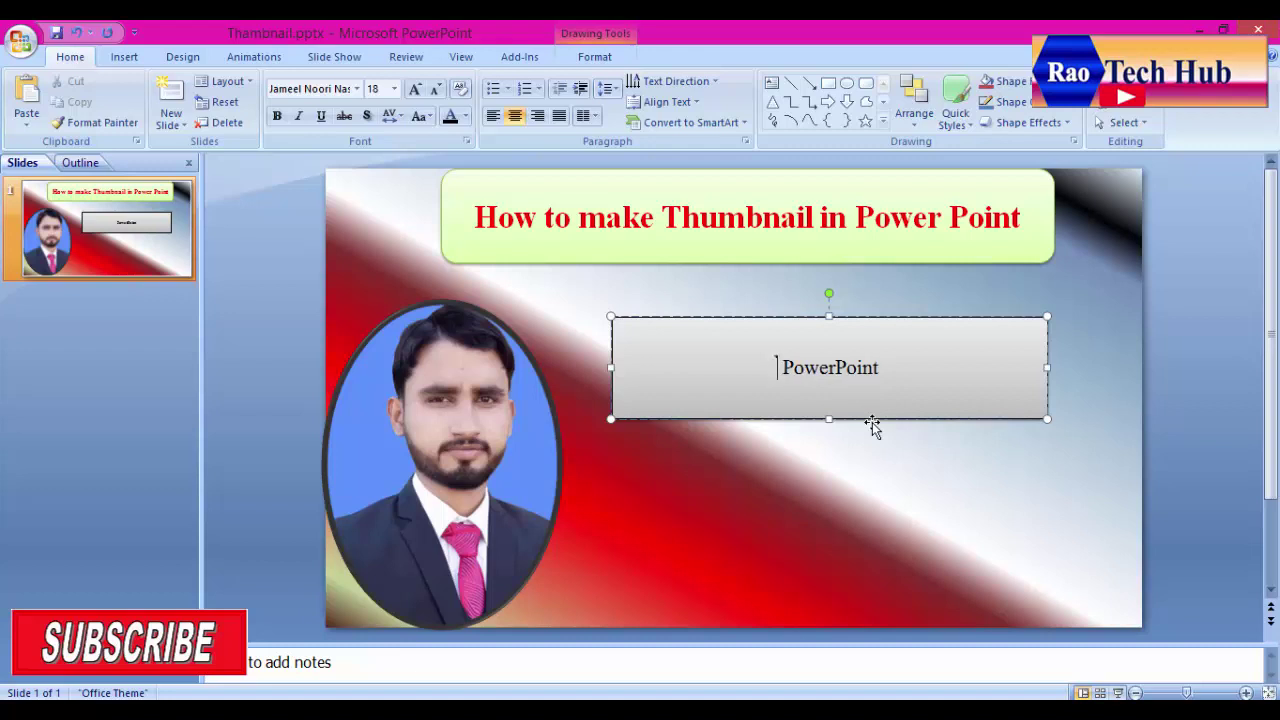
type("ر")
type("ی")
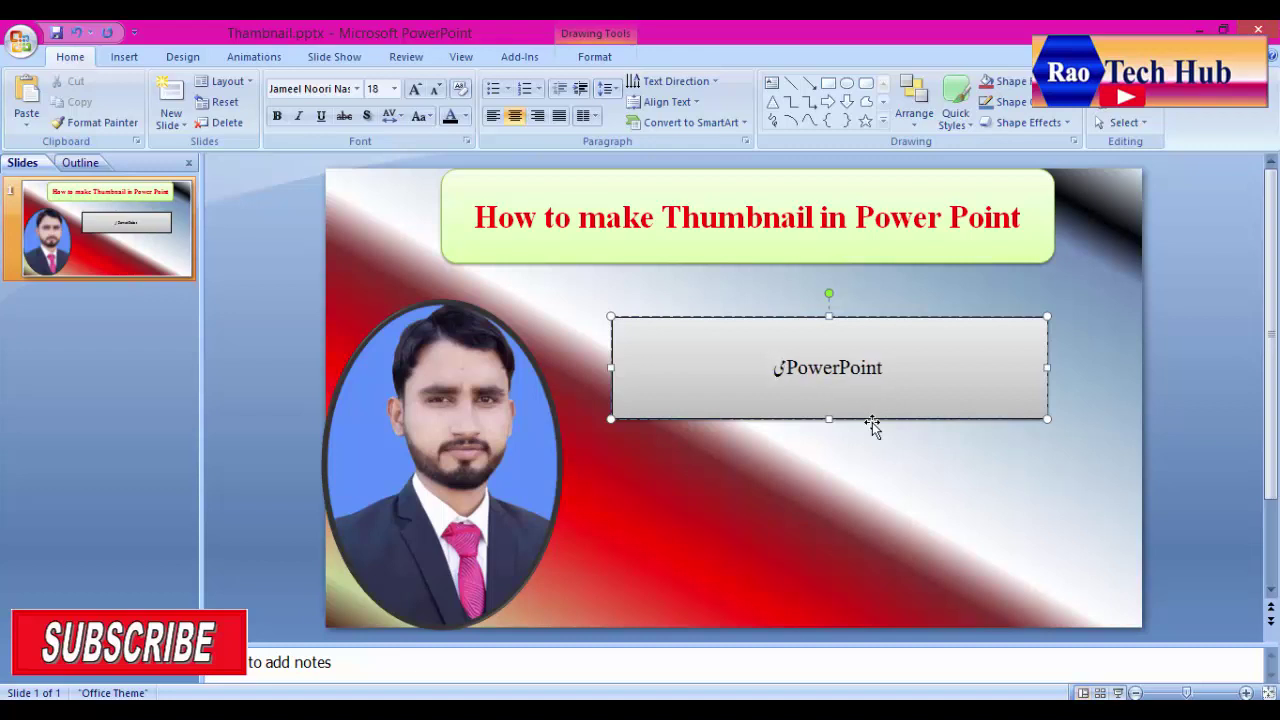
type("ں")
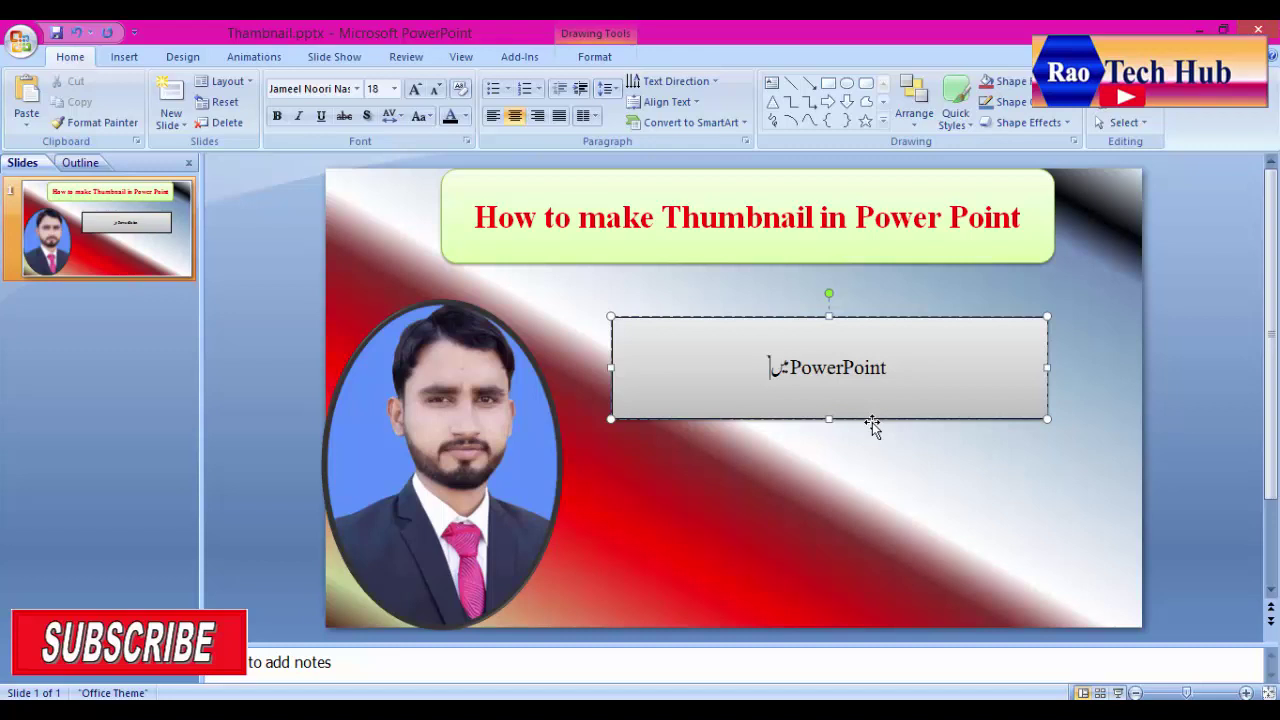
key("ctrl+v")
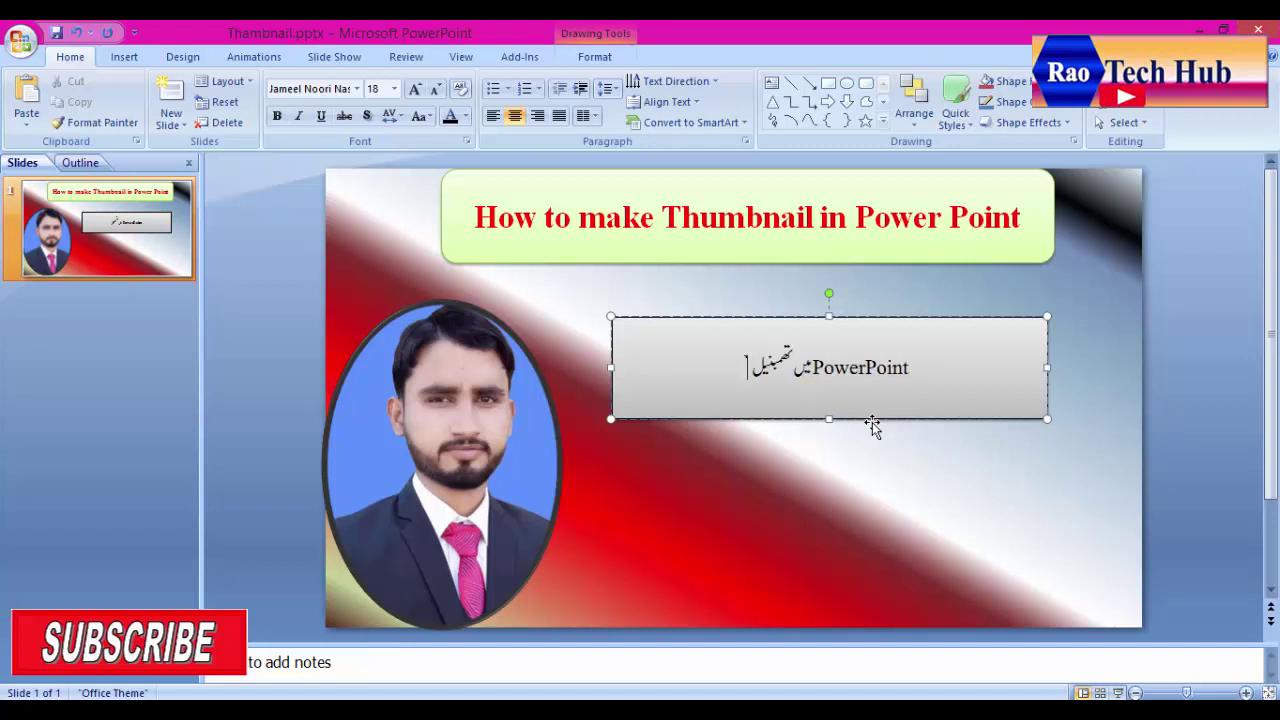
type("کی")
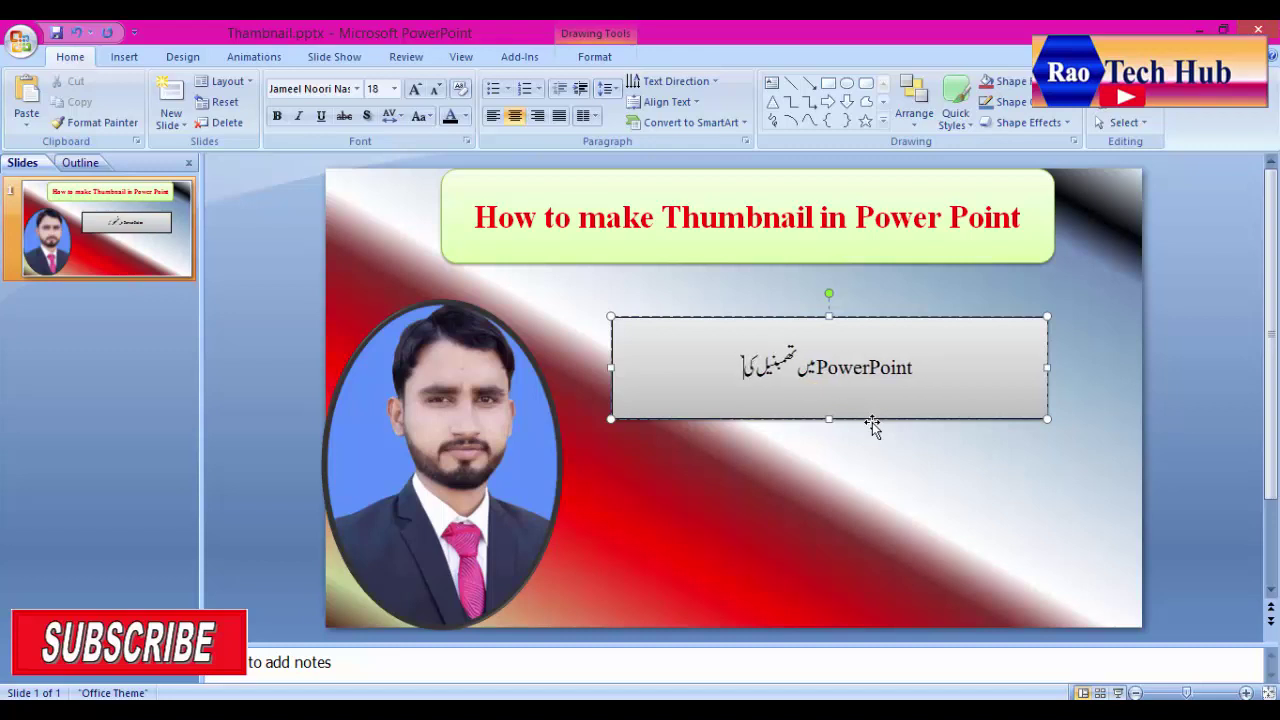
type("س")
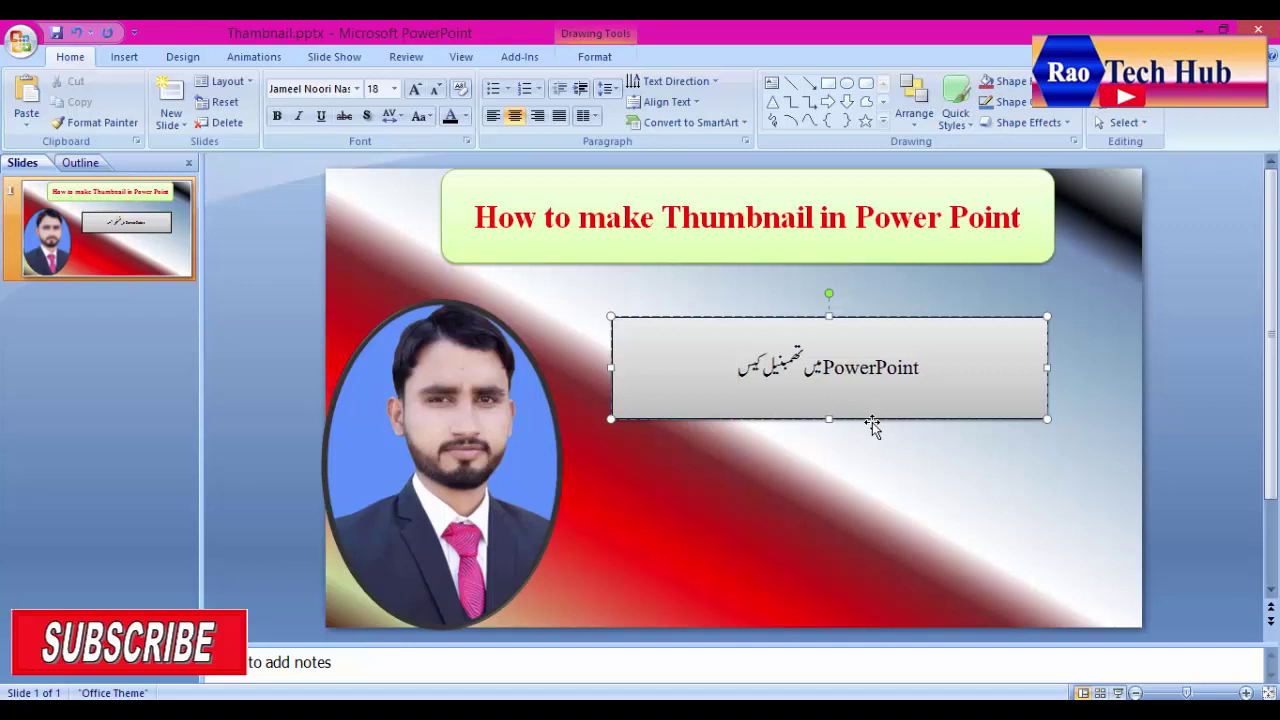
type("ے بنا")
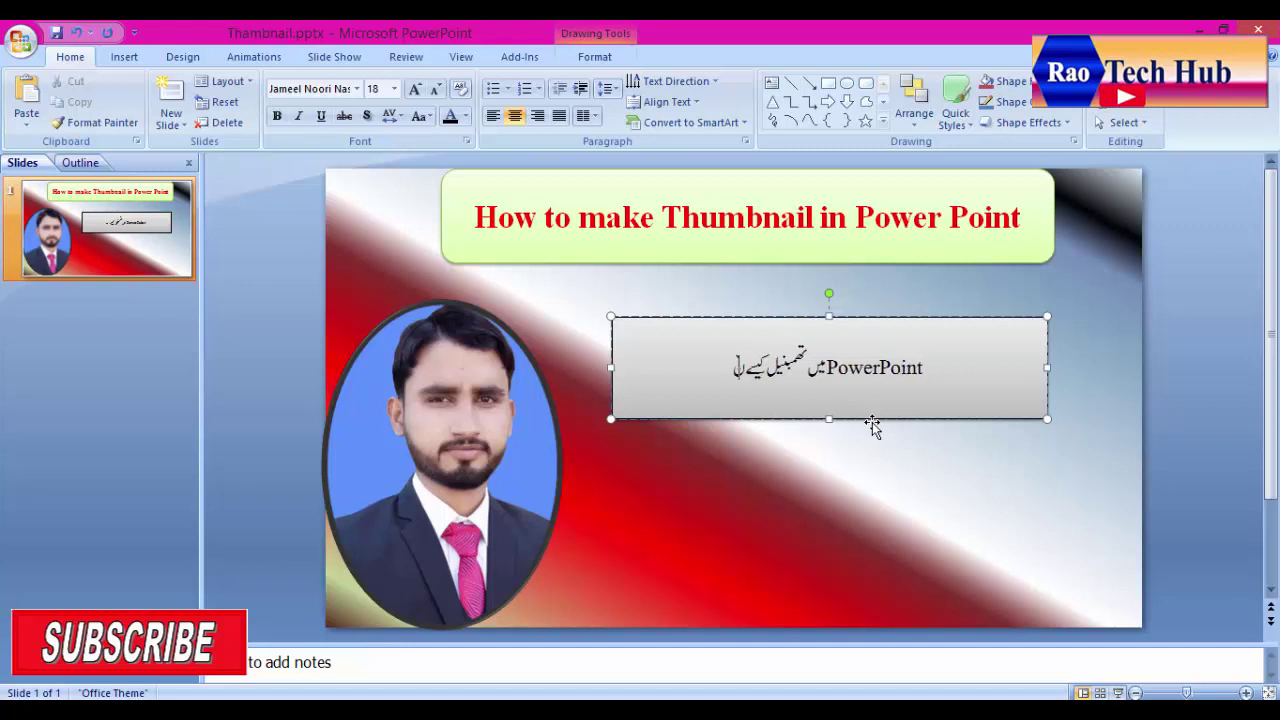
key("BackSpace")
type("بن")
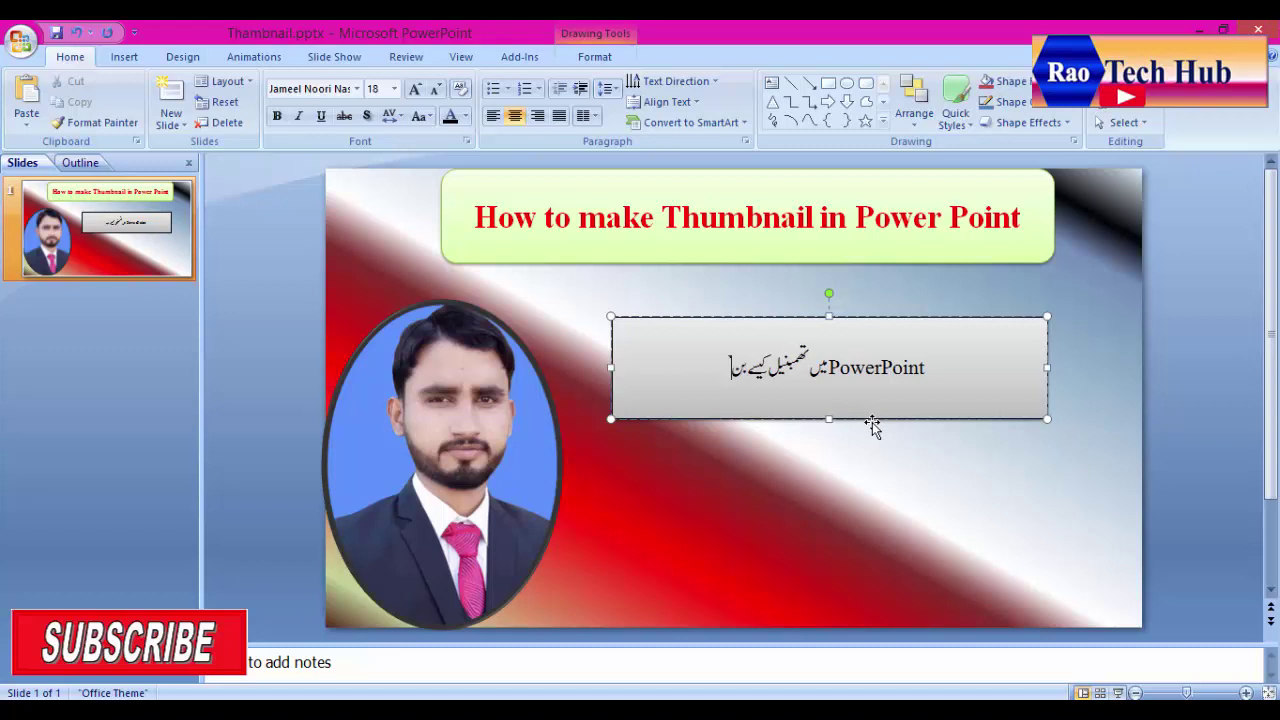
type("ائی")
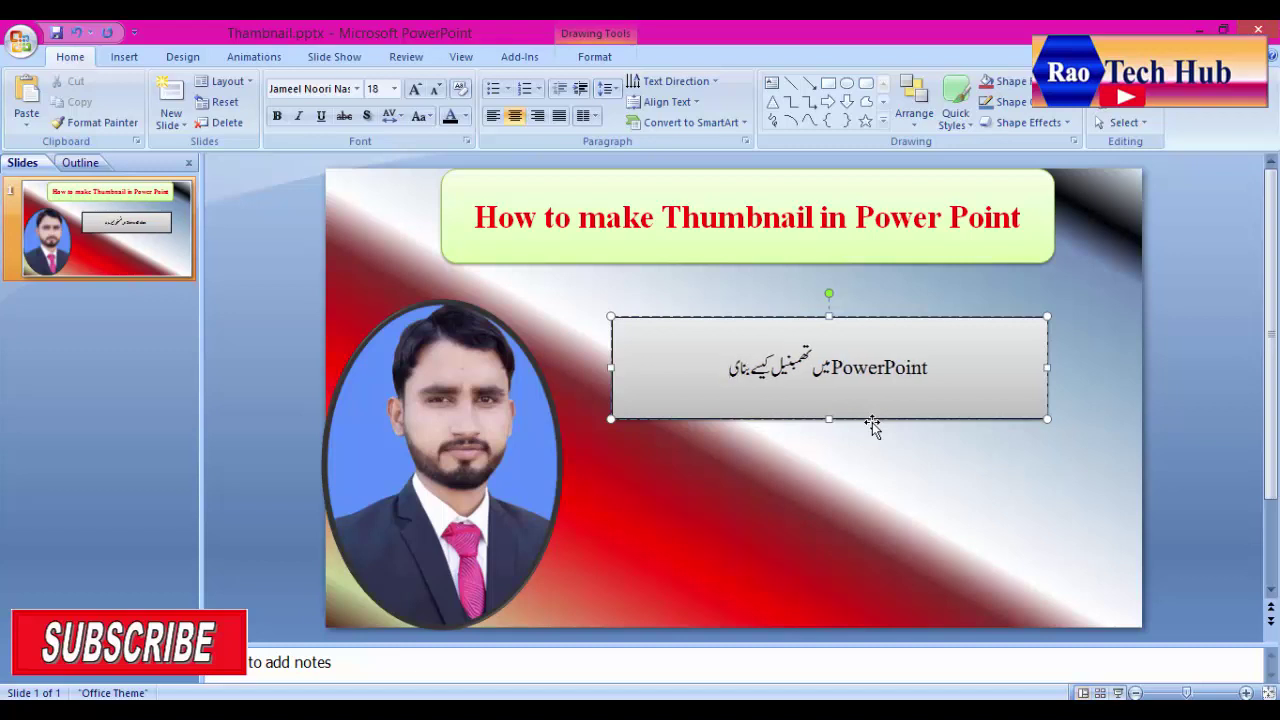
type("ں")
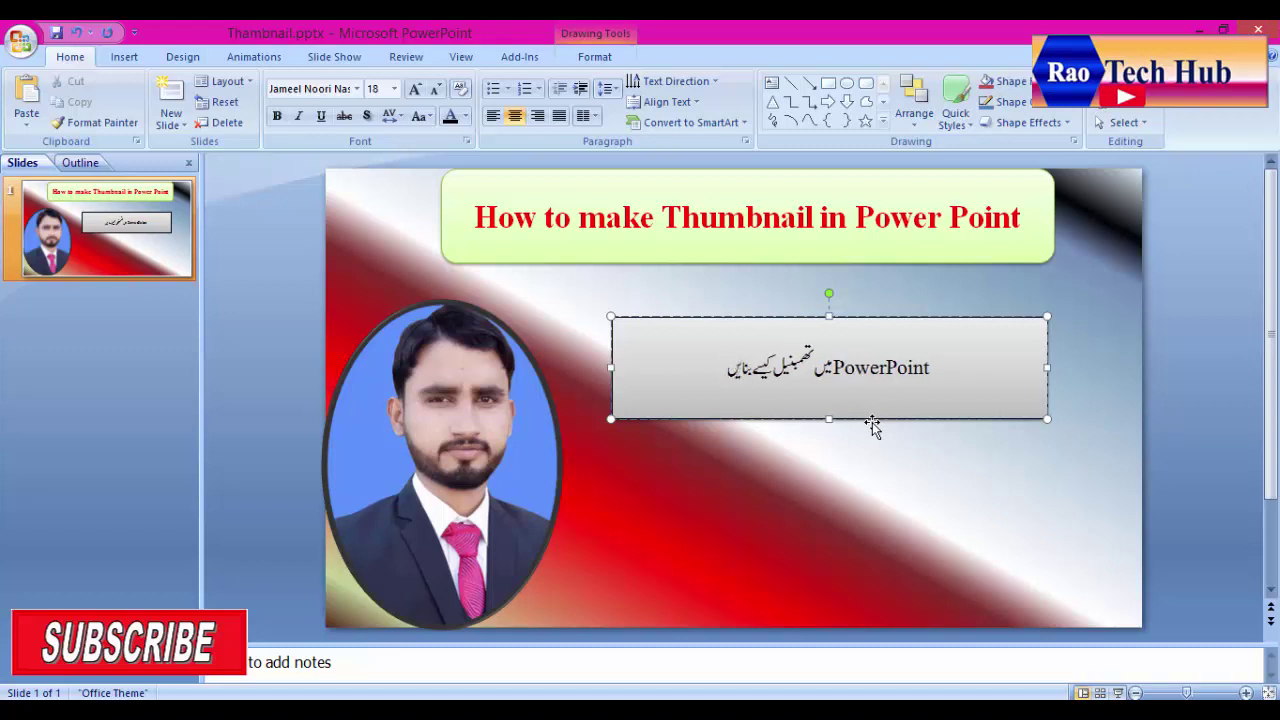
- Make the word 'PowerPoint' red and 32 point
left_click(832, 367)
key("shift+Right")
key("shift+Right")
key("shift+Right")
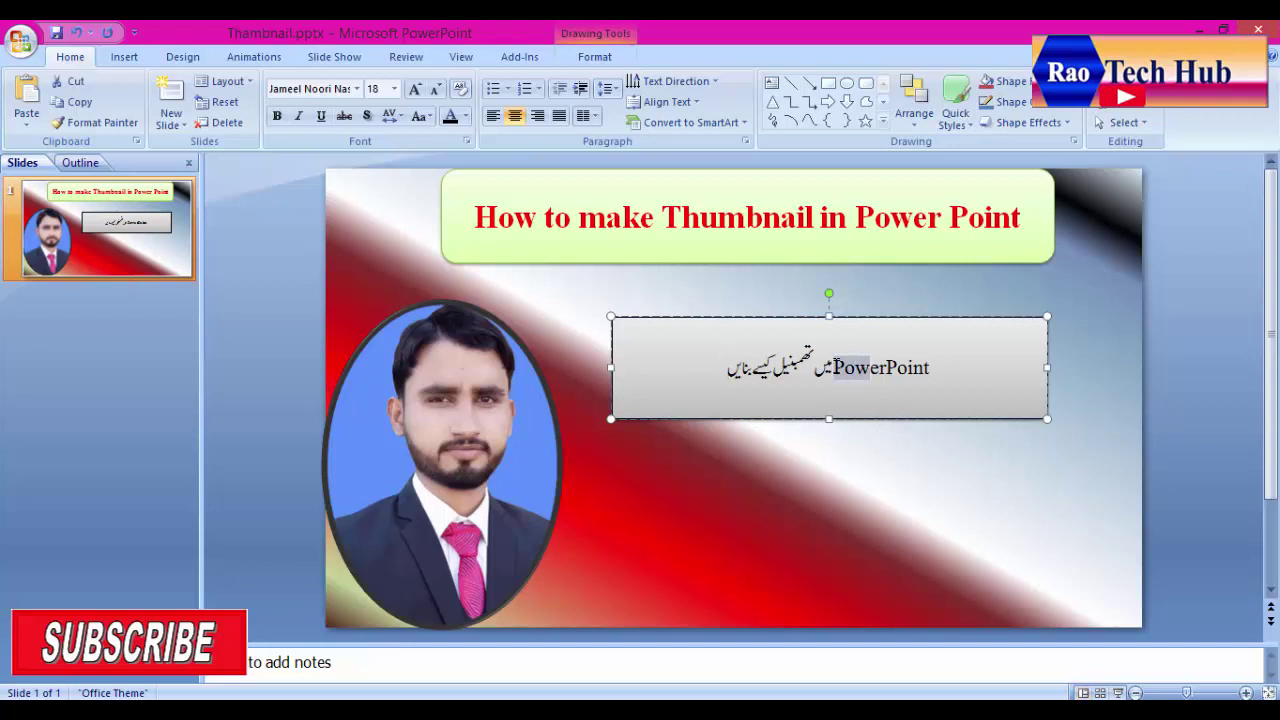
key("shift+Right")
key("shift+Right")
key("shift+Right")
key("shift+Right")
key("shift+Right")
key("shift+Right")
key("shift+Right")
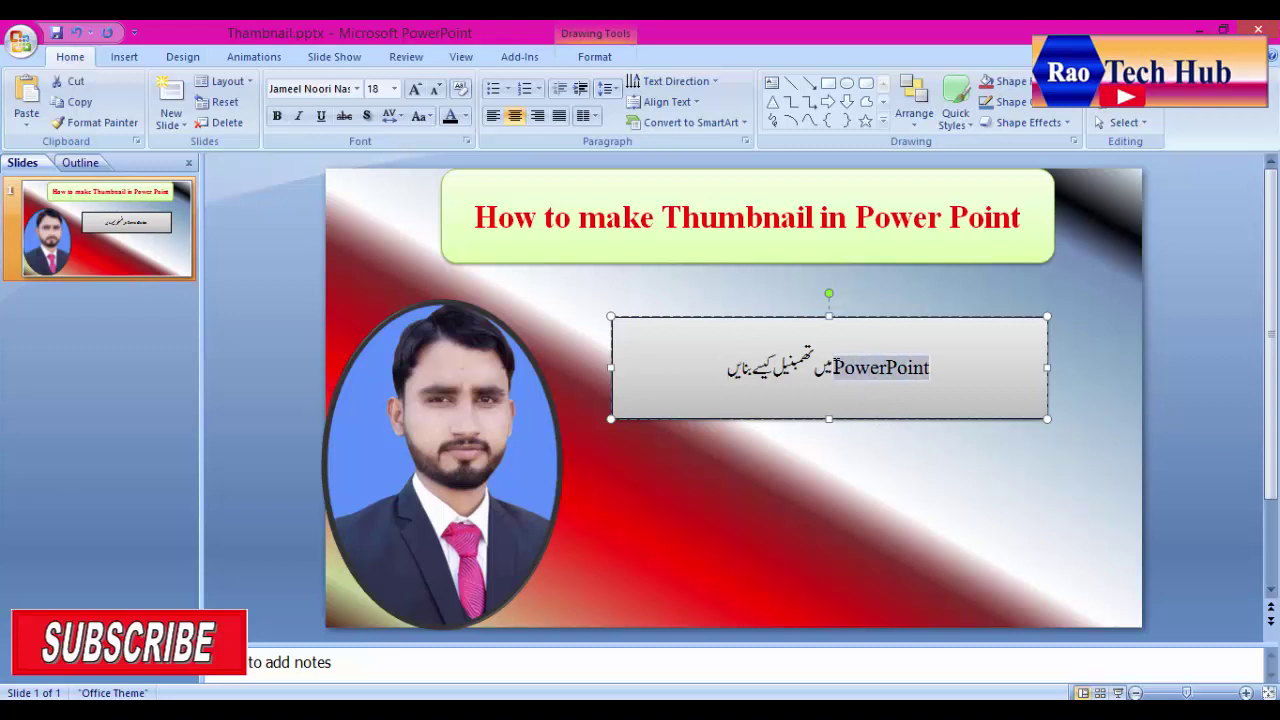
left_click(464, 117)
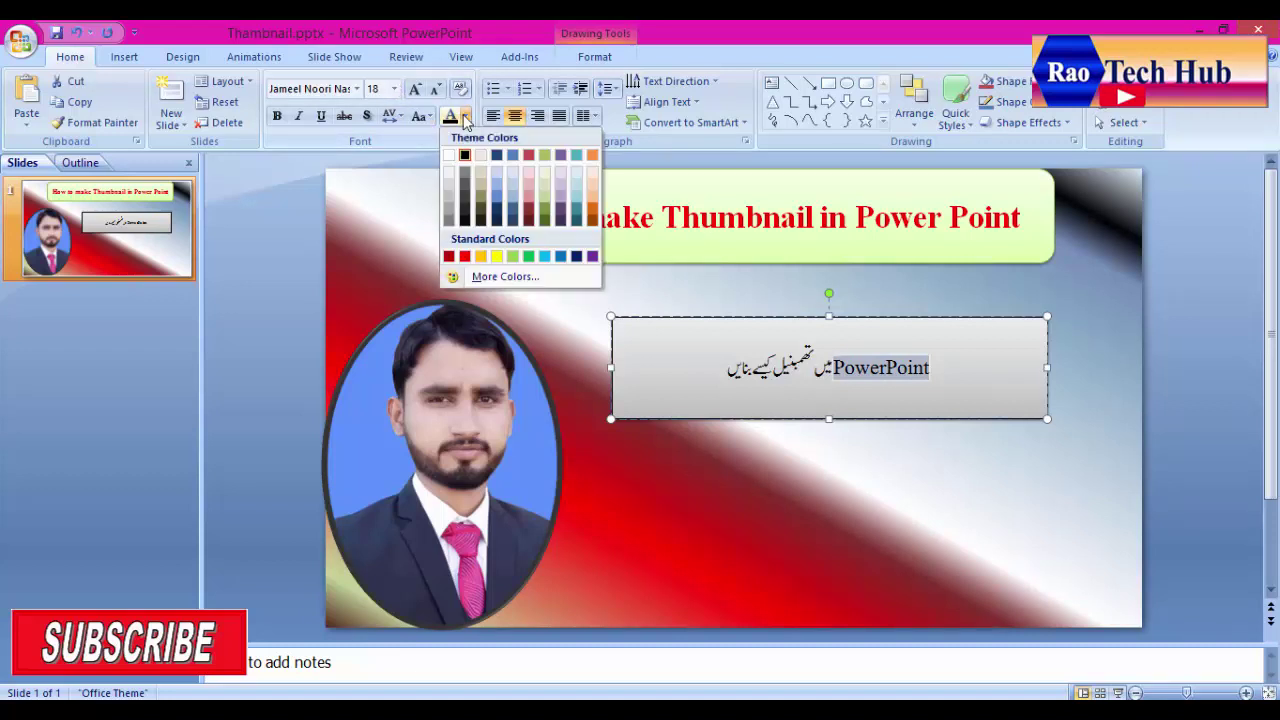
left_click(466, 257)
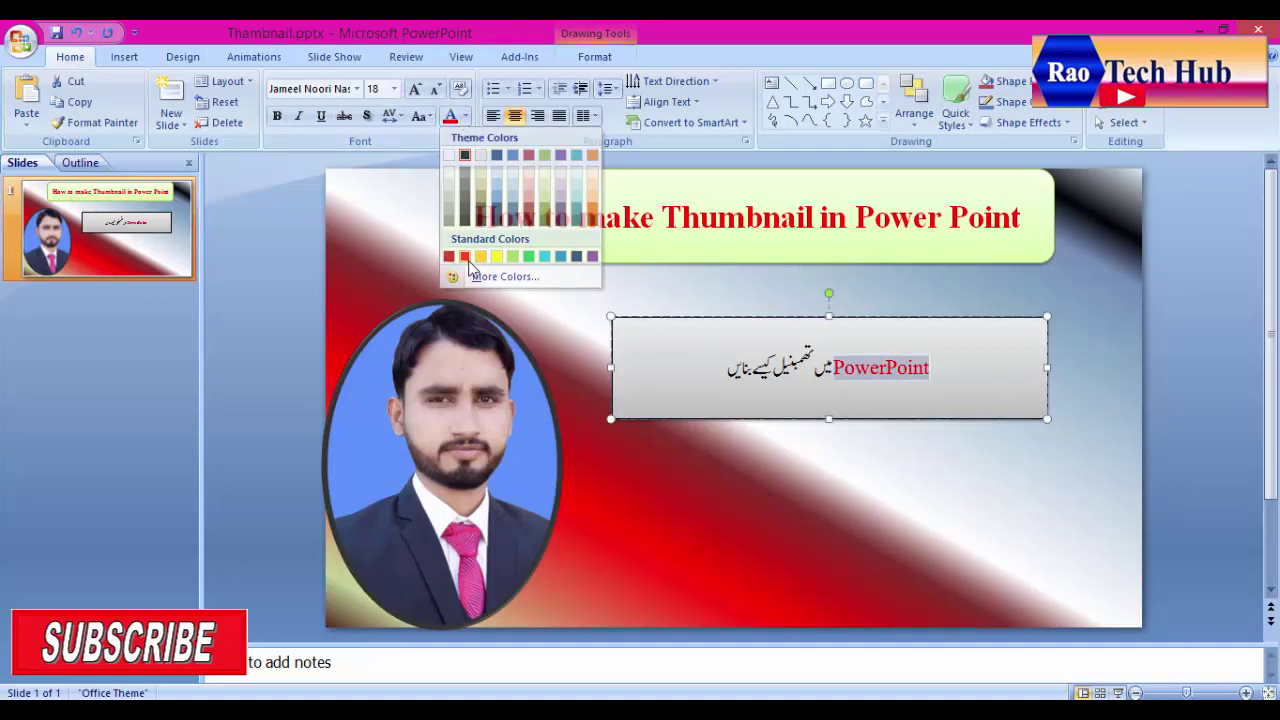
left_click(395, 89)
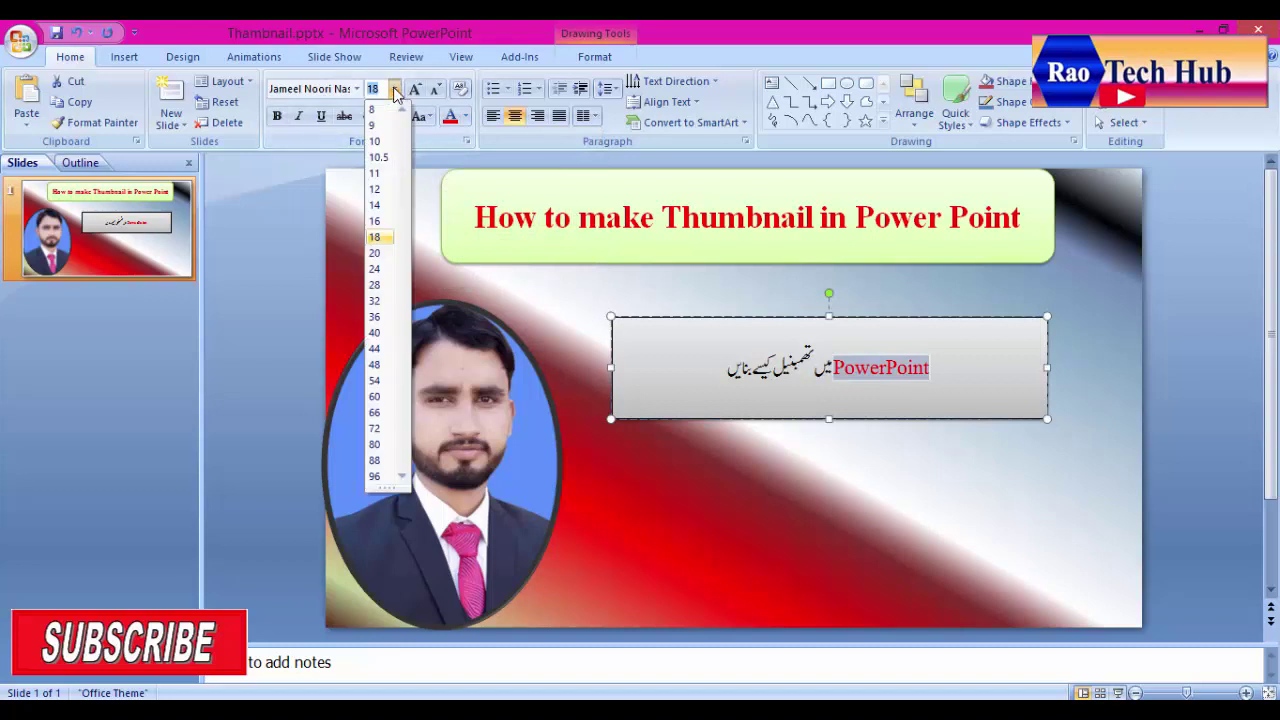
left_click(375, 301)
- Set the Urdu subtitle words to 32 point and deselect the box
left_click(705, 372)
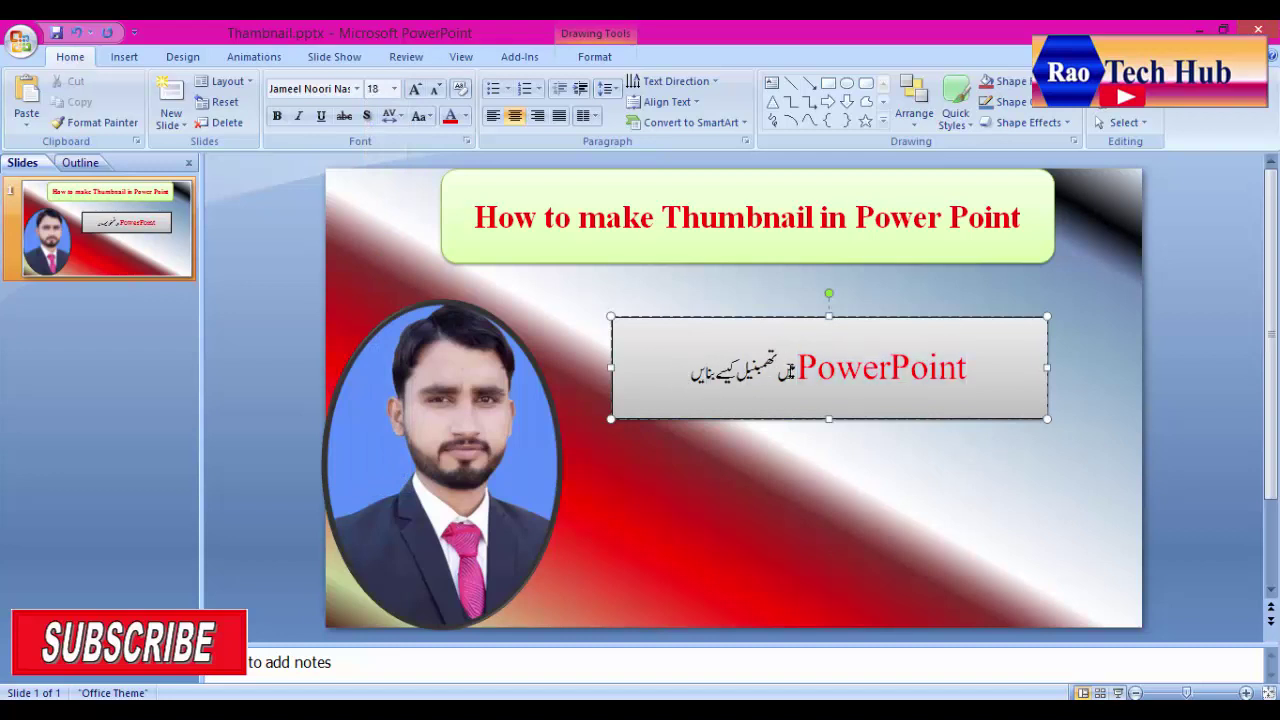
left_click_drag(791, 372, 694, 372)
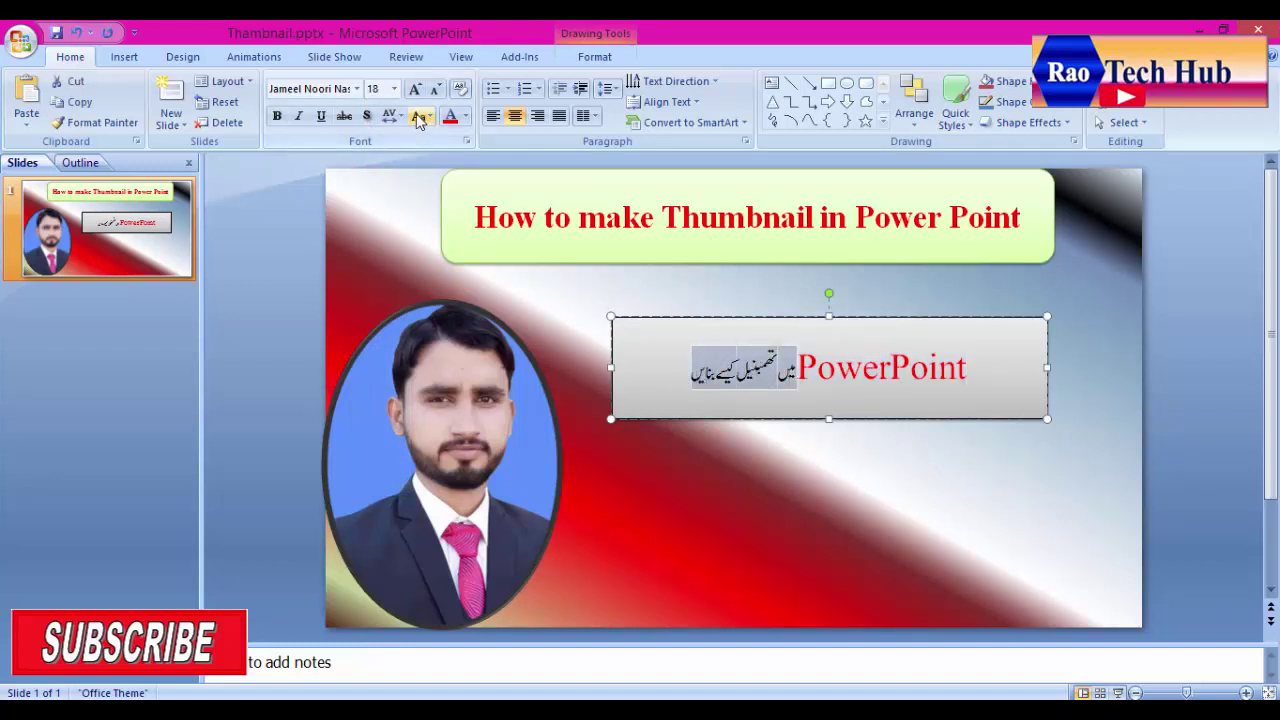
left_click(395, 90)
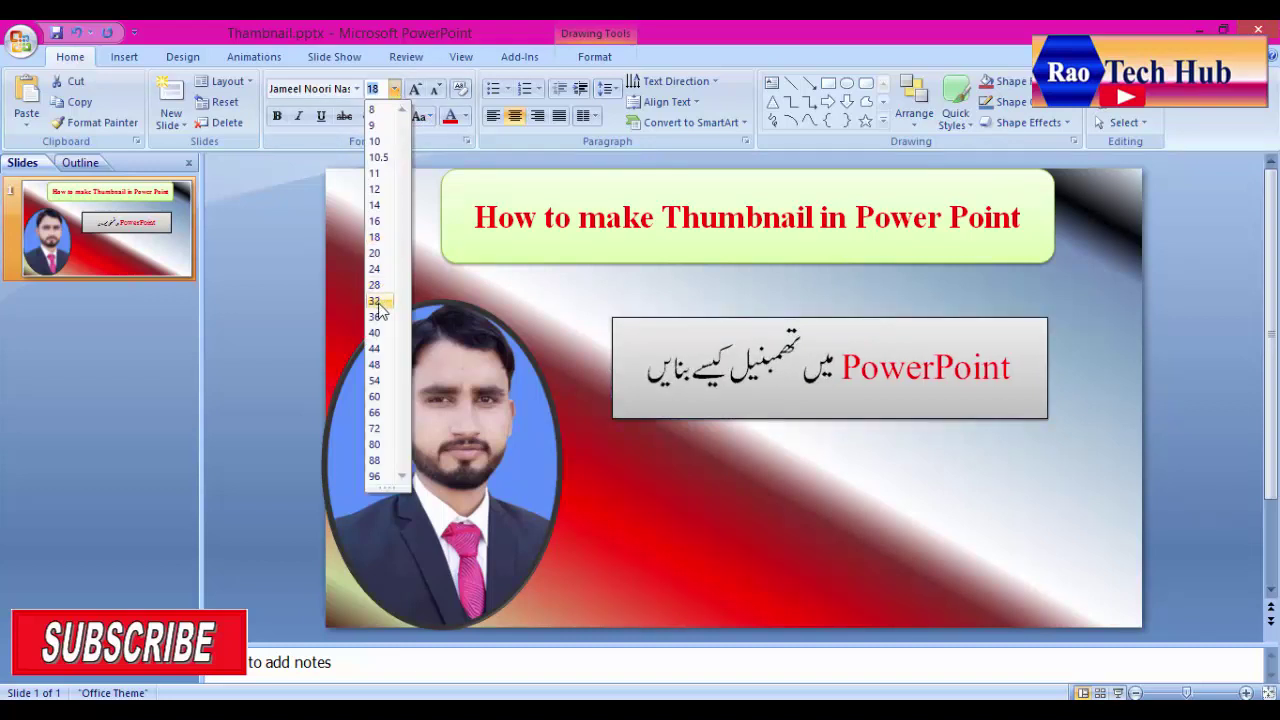
left_click(378, 302)
left_click(598, 495)
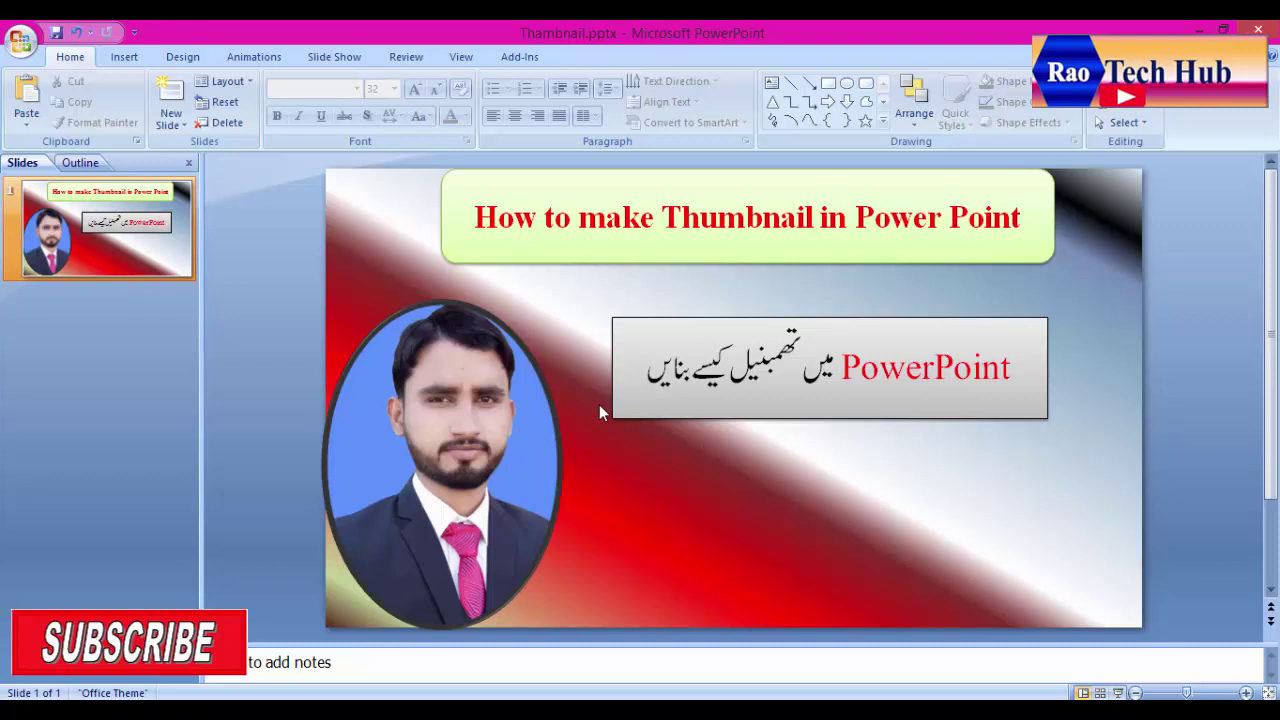
- Switch to the Insert ribbon
left_click(124, 56)
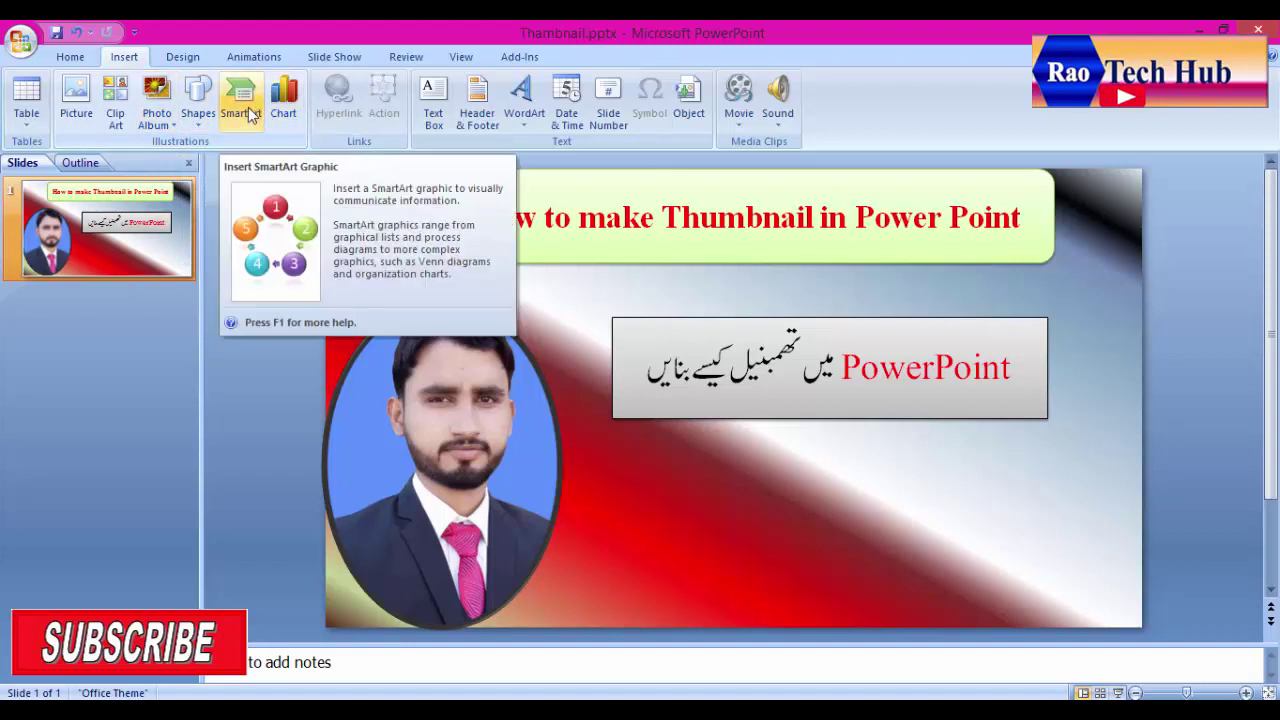
- Insert the cow clip art, shrink it to about 2.35" wide, and place it below the subtitle box
left_click(115, 118)
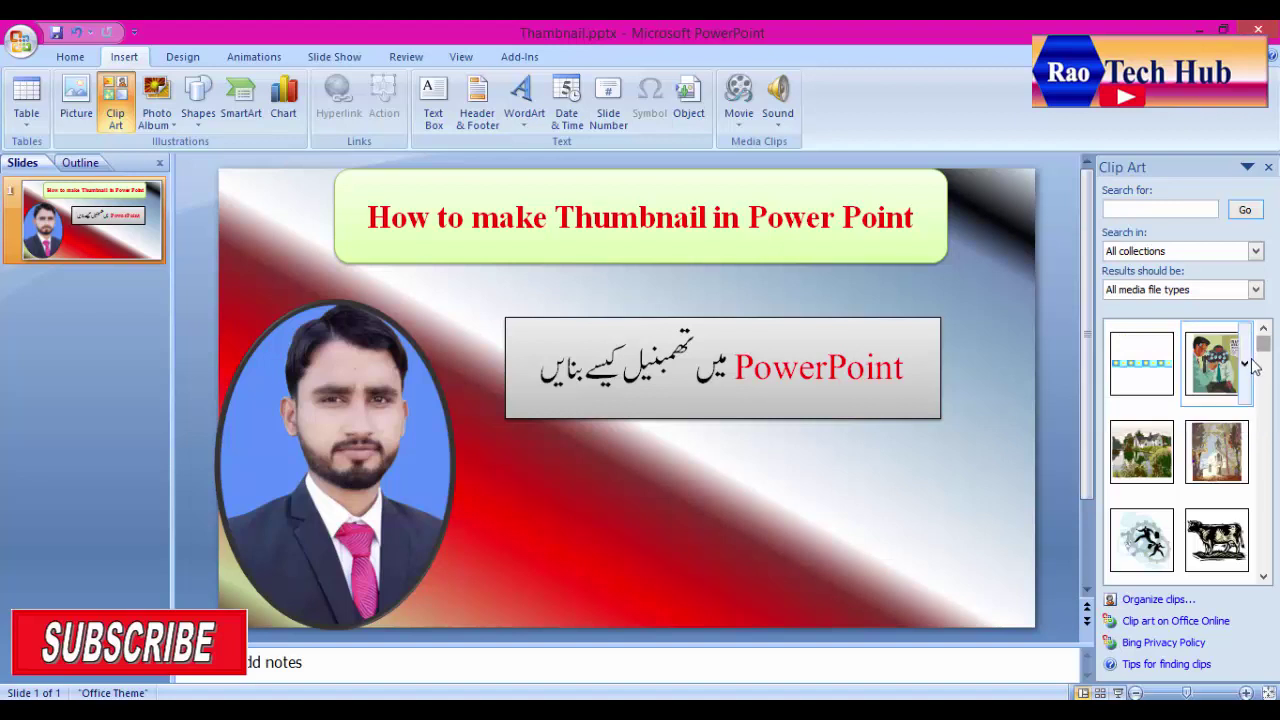
left_click(1264, 577)
left_click(1264, 577)
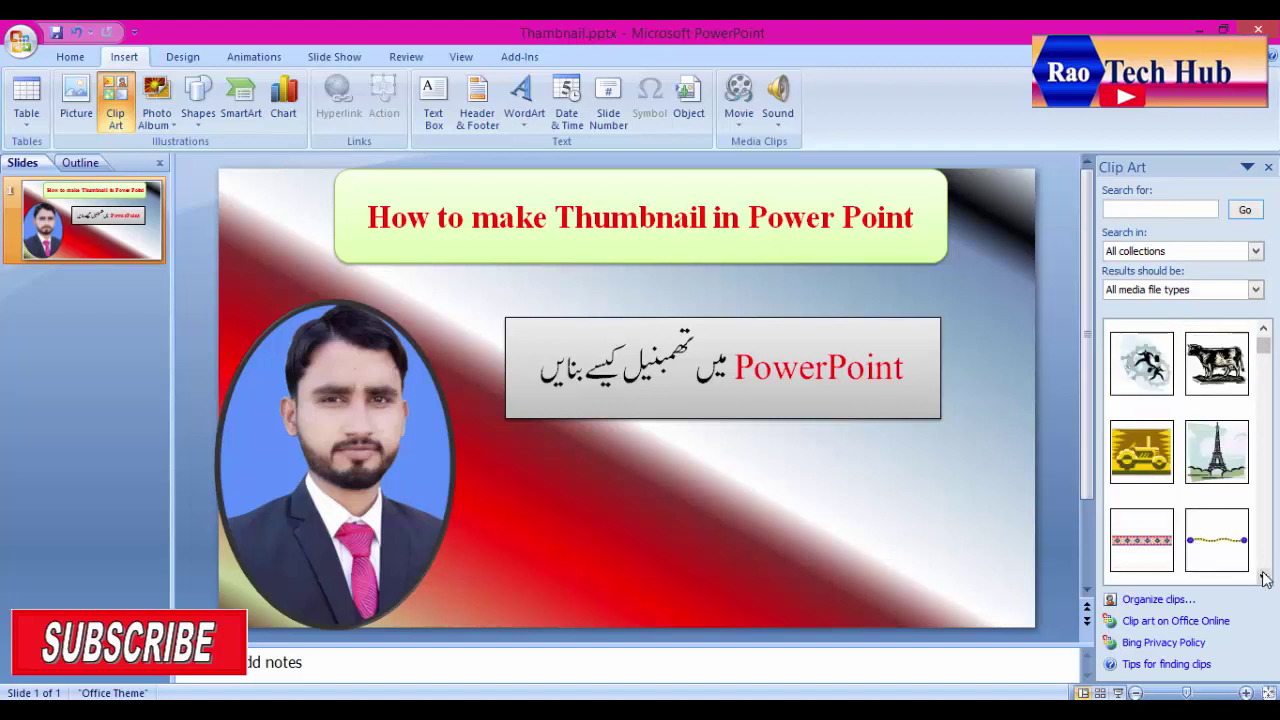
left_click(1216, 362)
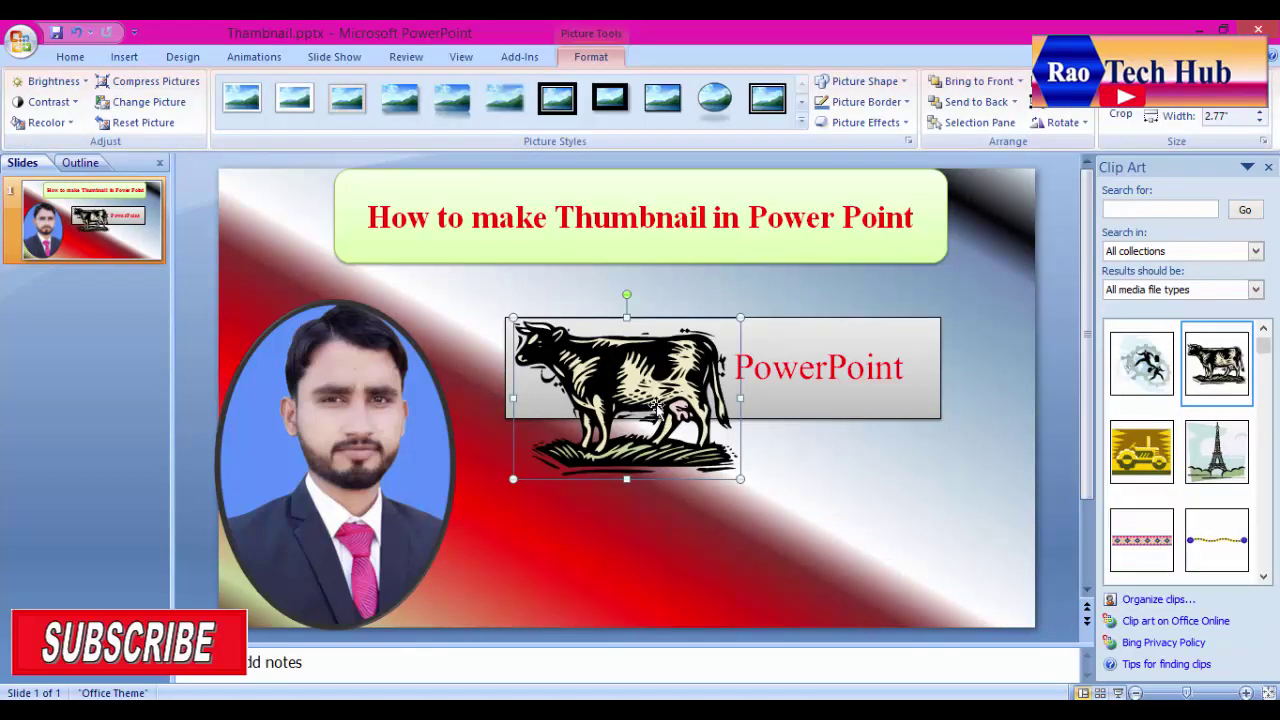
left_click_drag(659, 410, 676, 524)
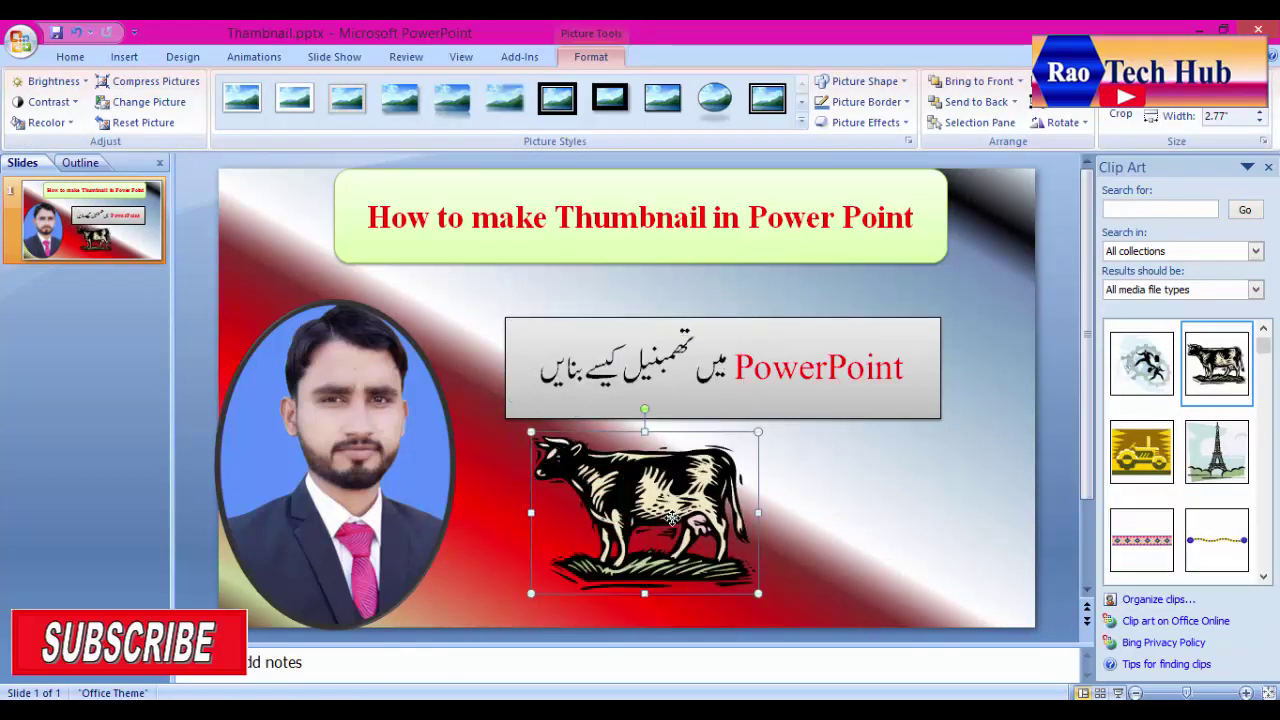
left_click_drag(530, 432, 565, 456)
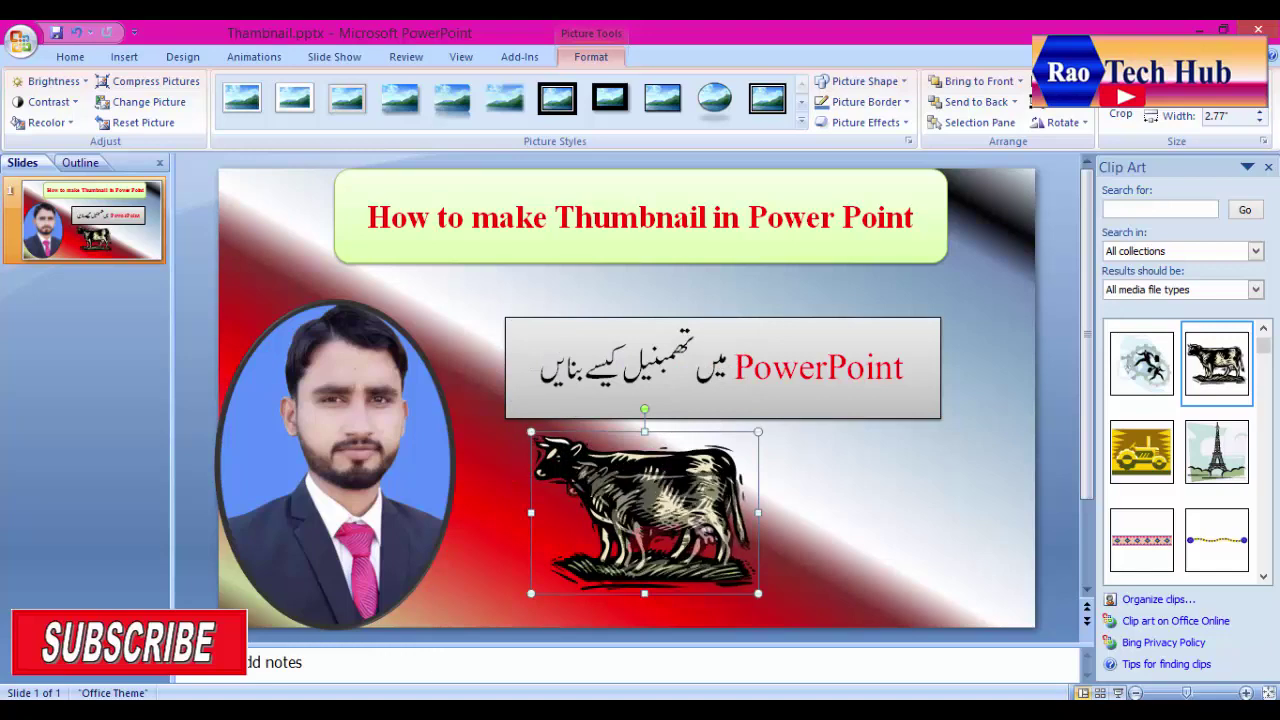
left_click_drag(663, 537, 601, 519)
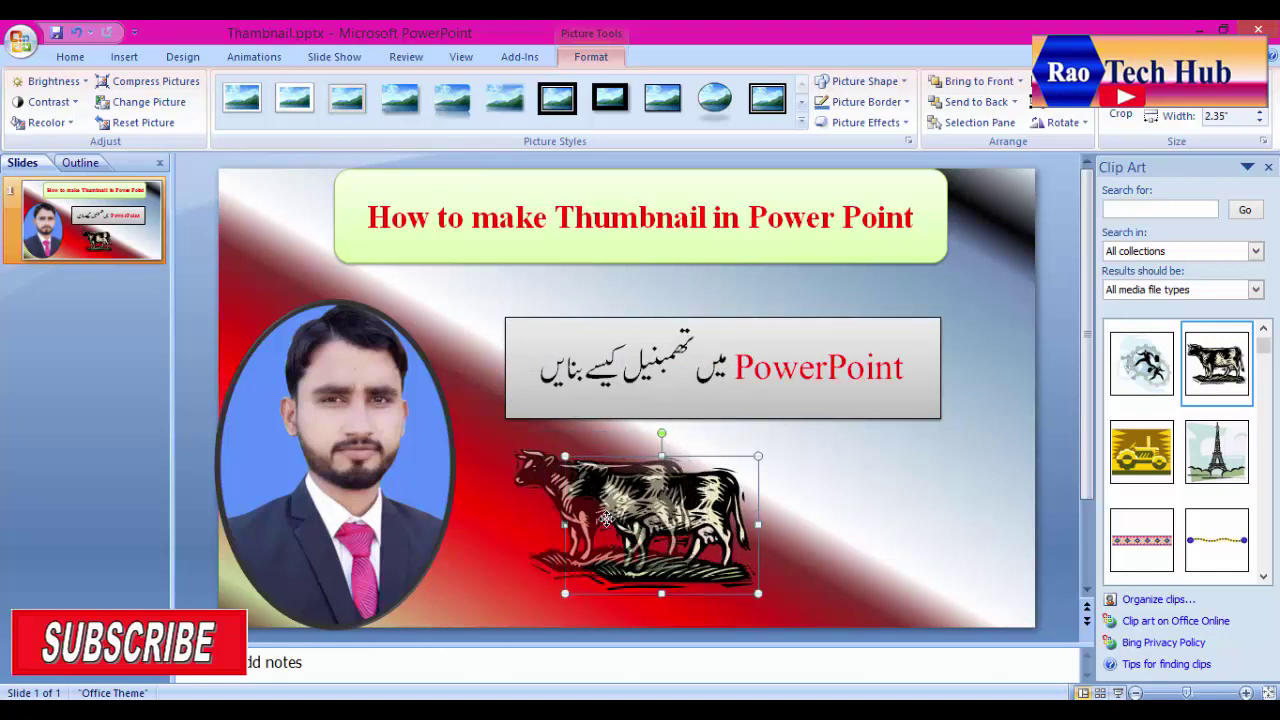
- Insert the Eiffel Tower clip art and place it beside the cow
left_click(1215, 460)
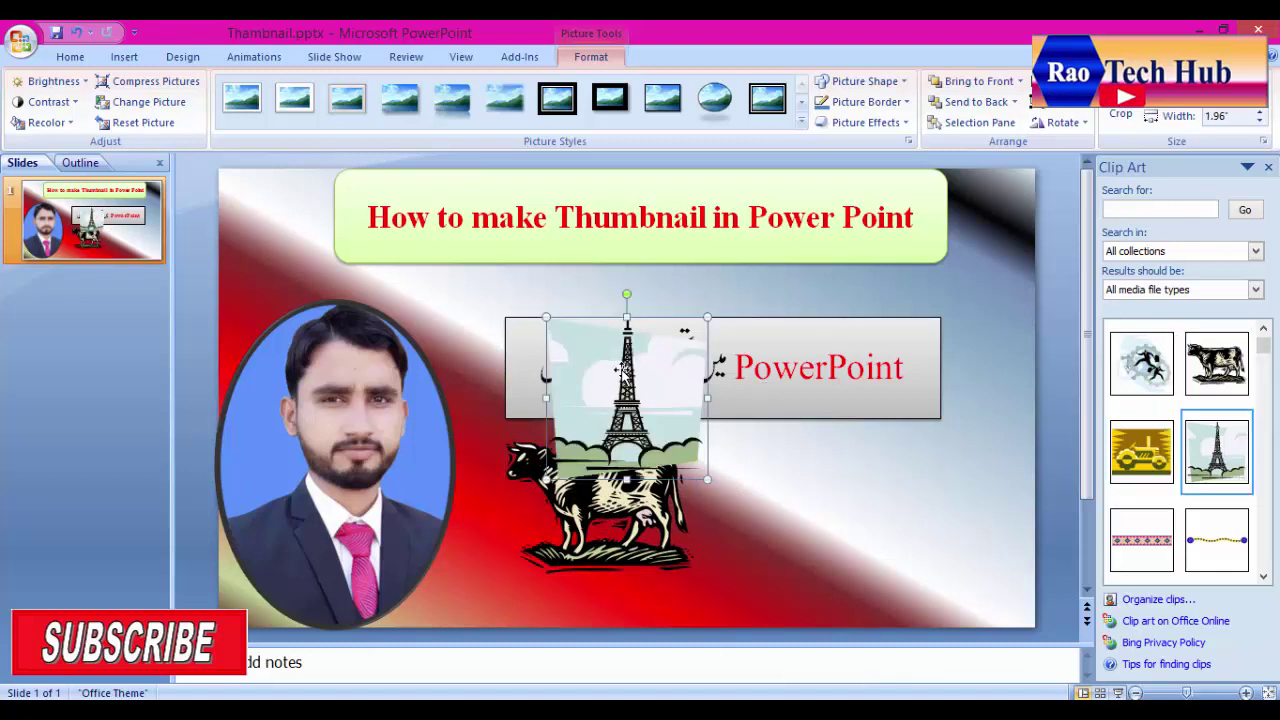
left_click_drag(651, 397, 841, 512)
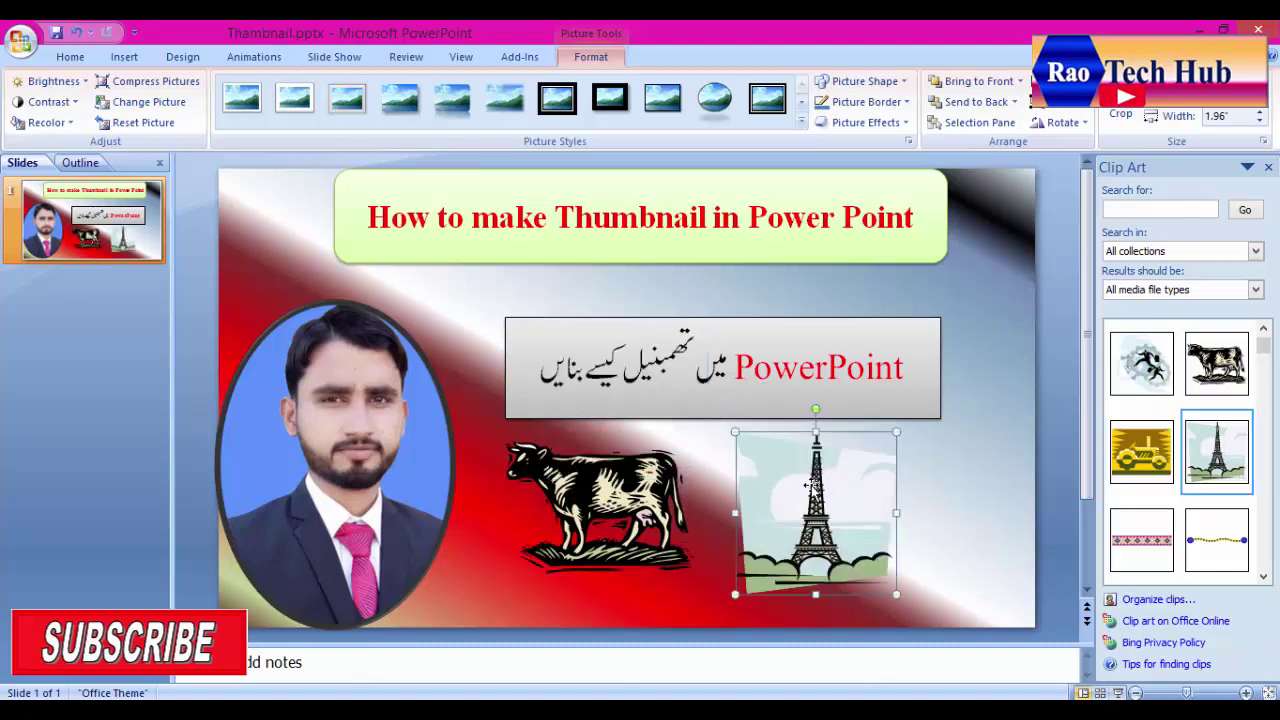
left_click(1263, 577)
left_click(1263, 578)
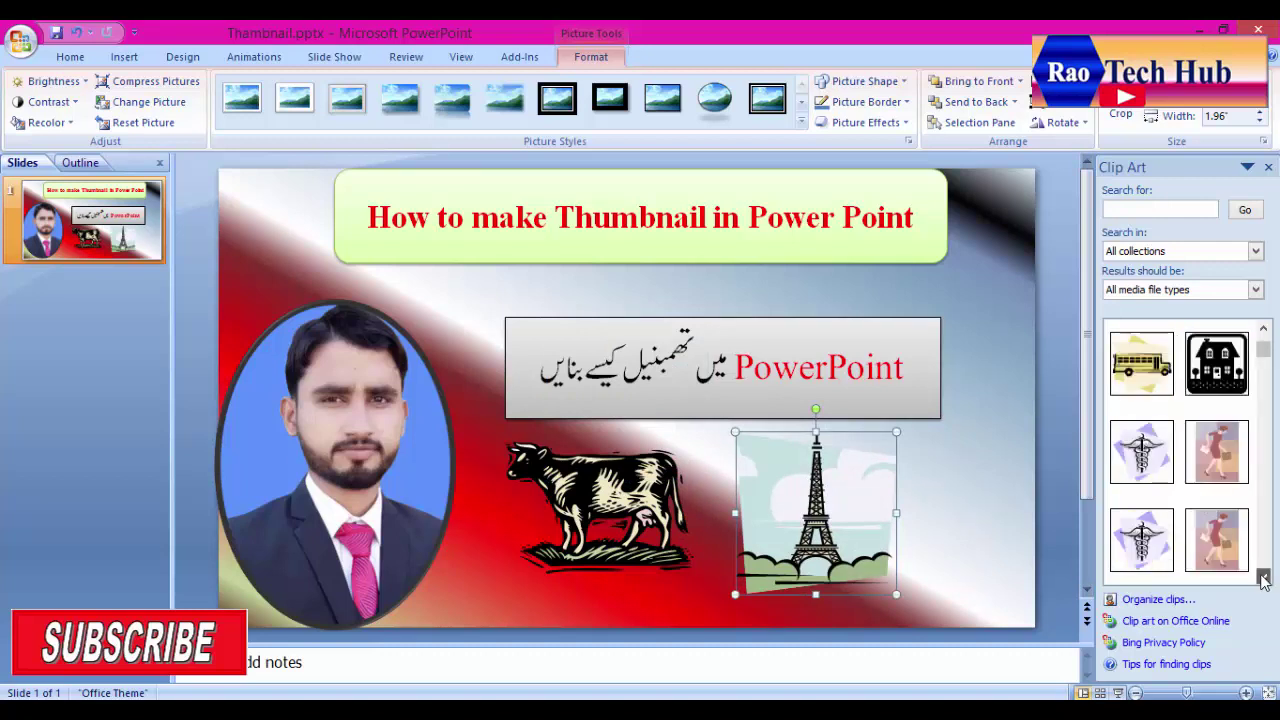
left_click(1263, 578)
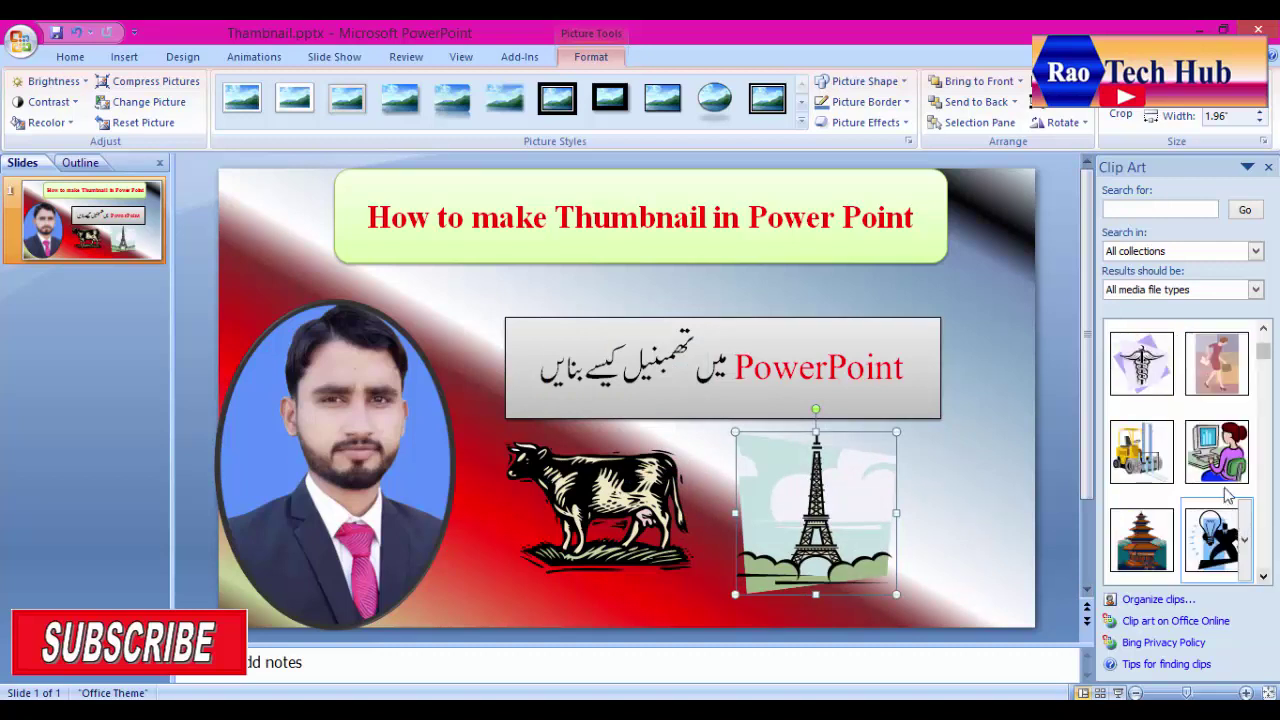
- Add a shrunken woman-at-computer clip at lower right and the lightbulb man top-left
left_click(1216, 452)
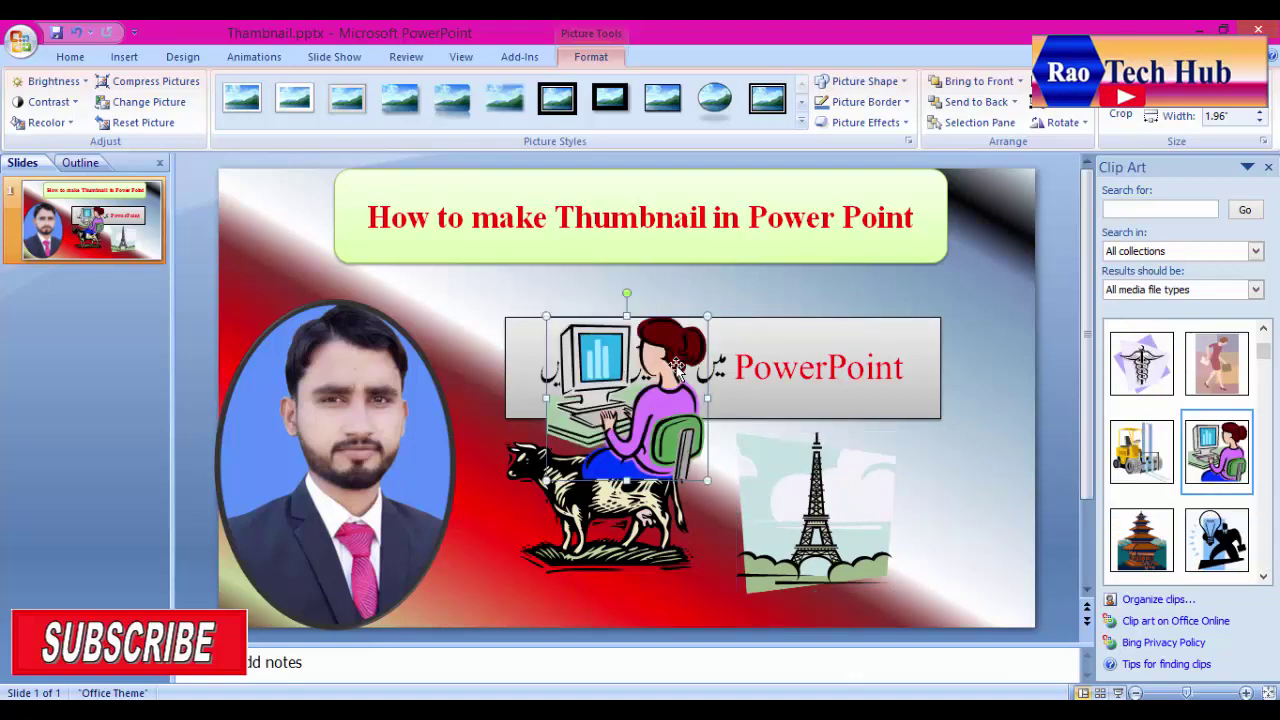
mouse_move(660, 385)
left_mouse_down()
mouse_move(1015, 527)
mouse_move(989, 515)
left_mouse_up()
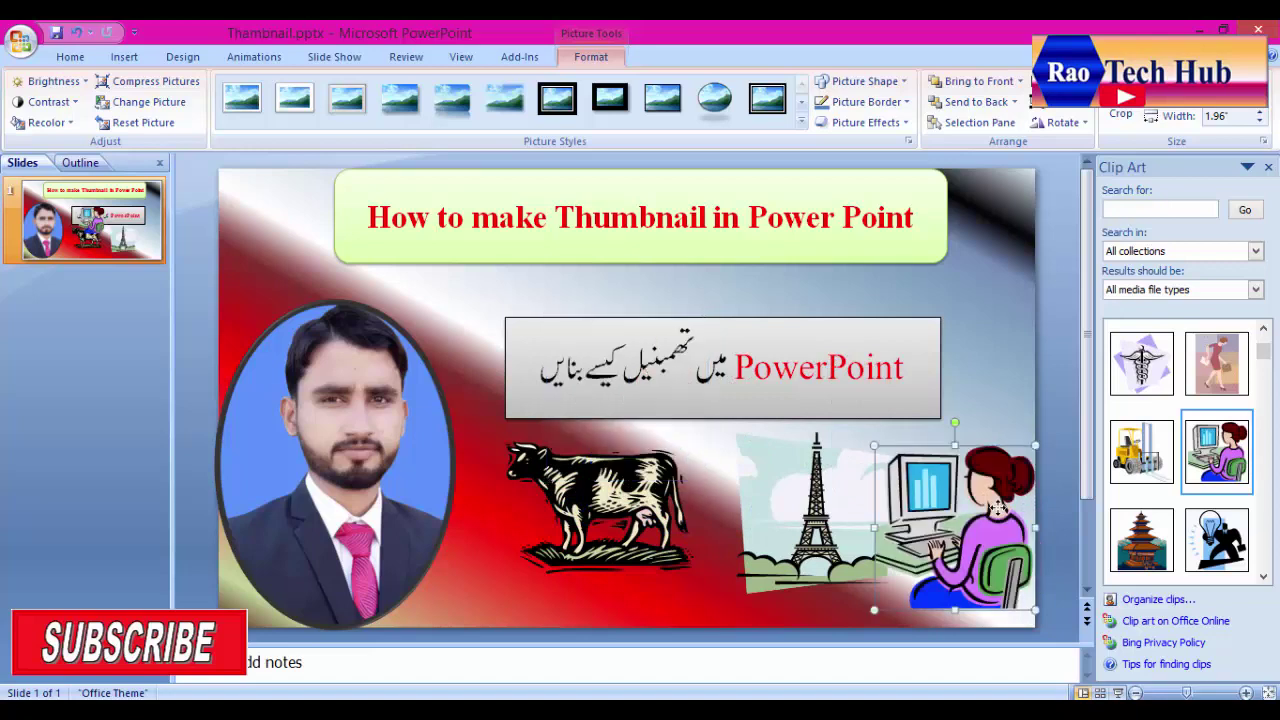
mouse_move(880, 445)
left_mouse_down()
mouse_move(906, 472)
mouse_move(996, 499)
mouse_move(970, 451)
left_mouse_up()
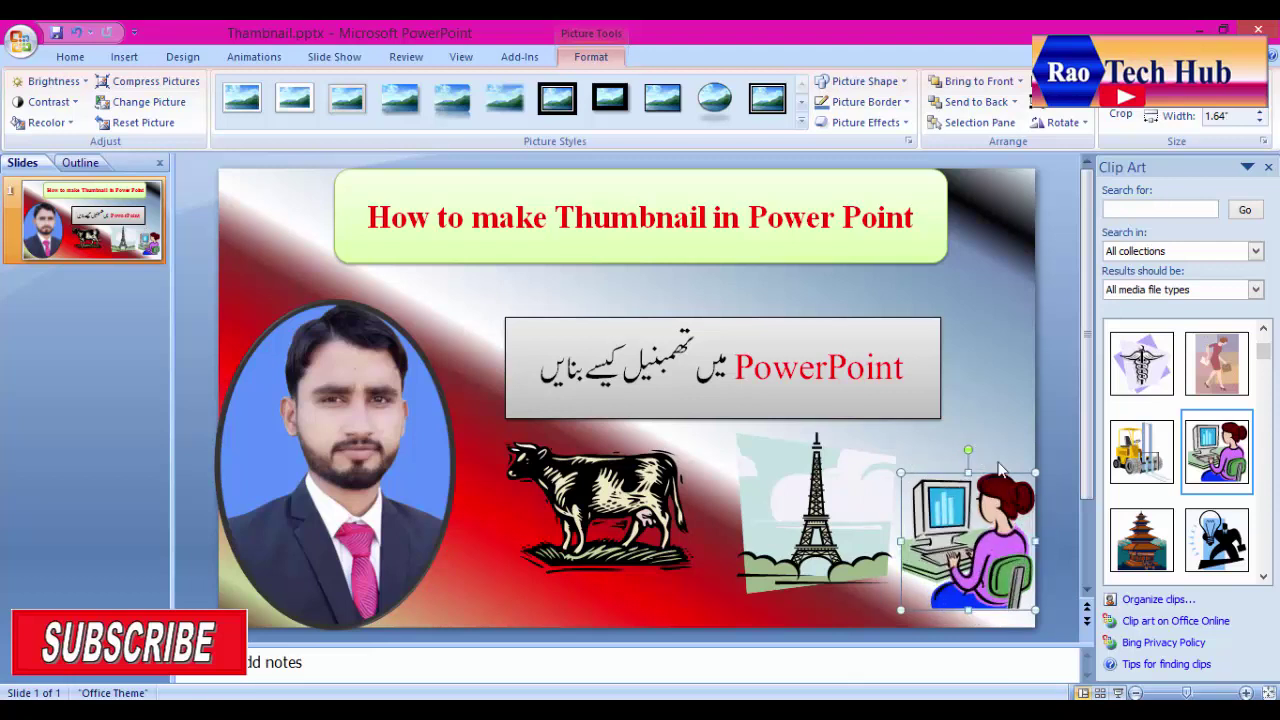
left_click(1217, 540)
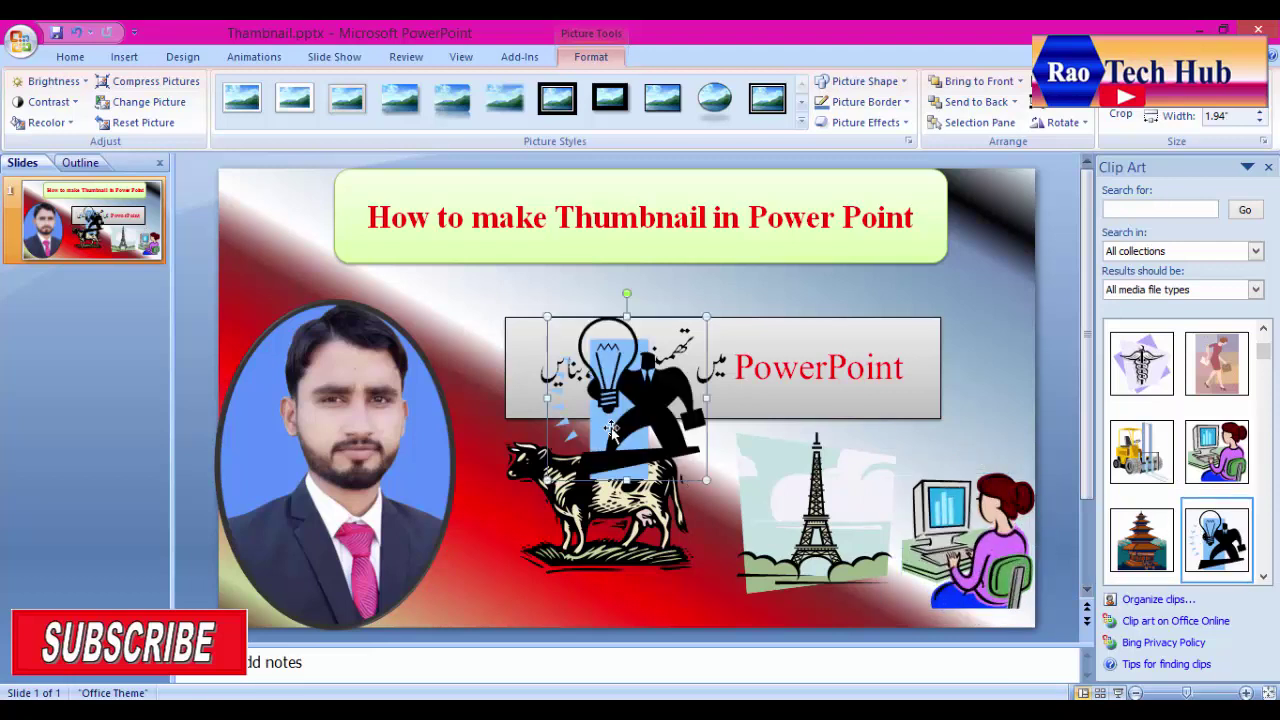
left_click_drag(614, 415, 268, 279)
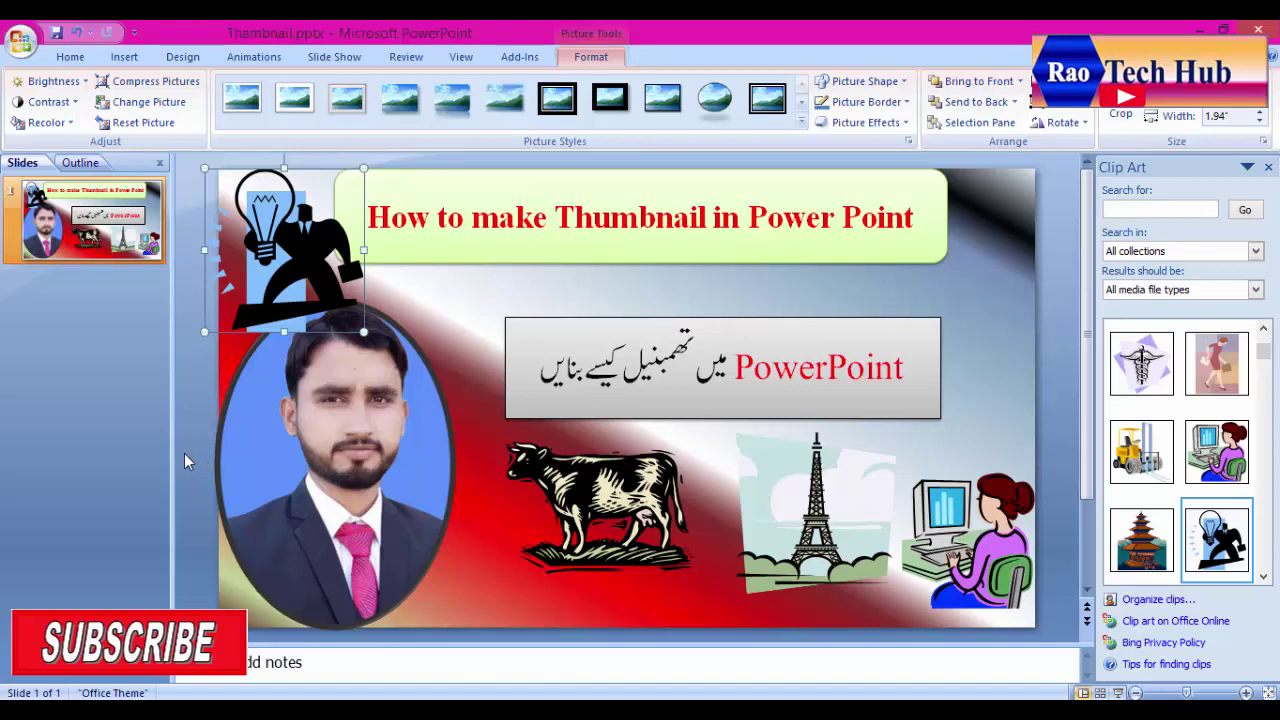
left_click(112, 452)
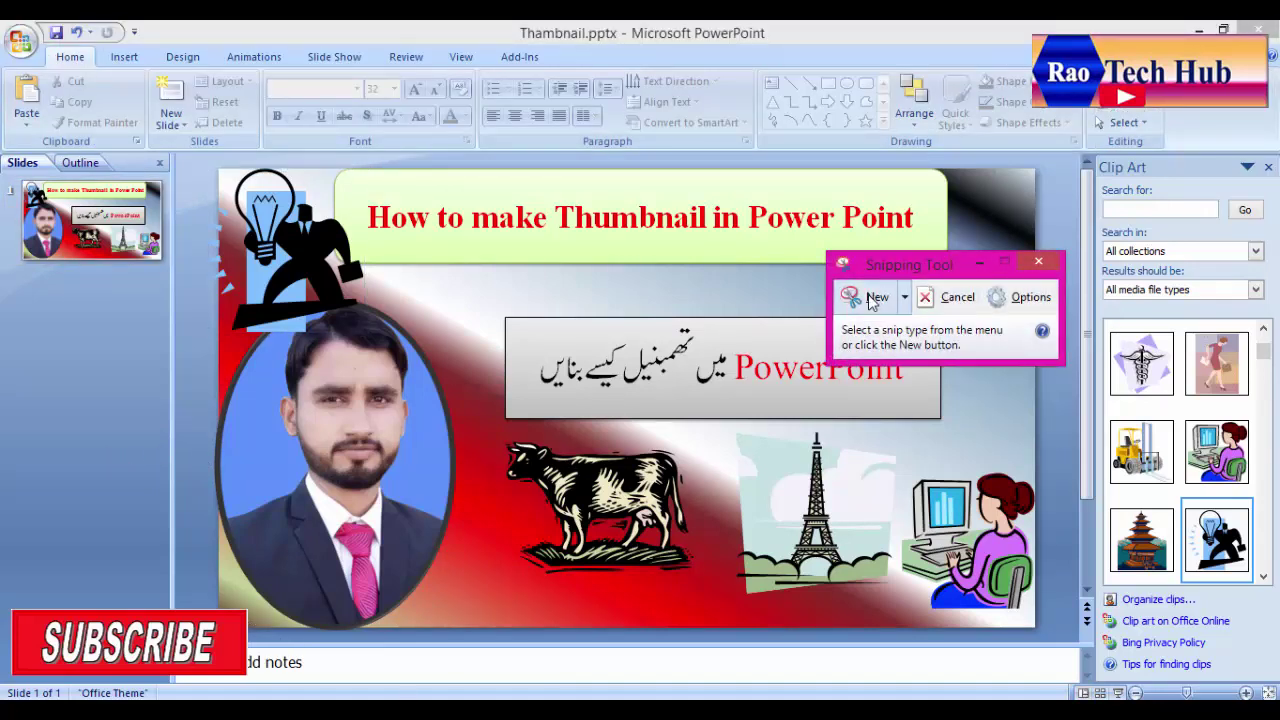
- Snip the whole slide area and open Save As to save it as a JPEG
left_click(862, 296)
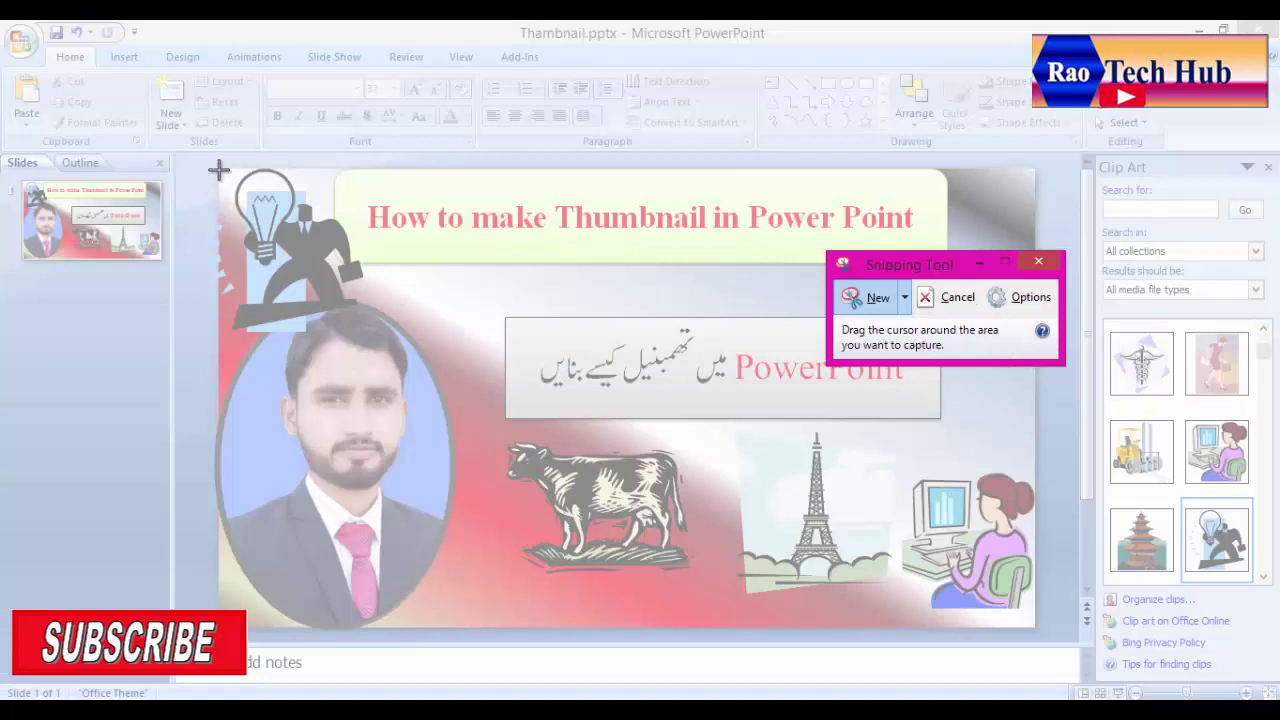
mouse_move(218, 170)
left_mouse_down()
mouse_move(836, 573)
mouse_move(1034, 628)
left_mouse_up()
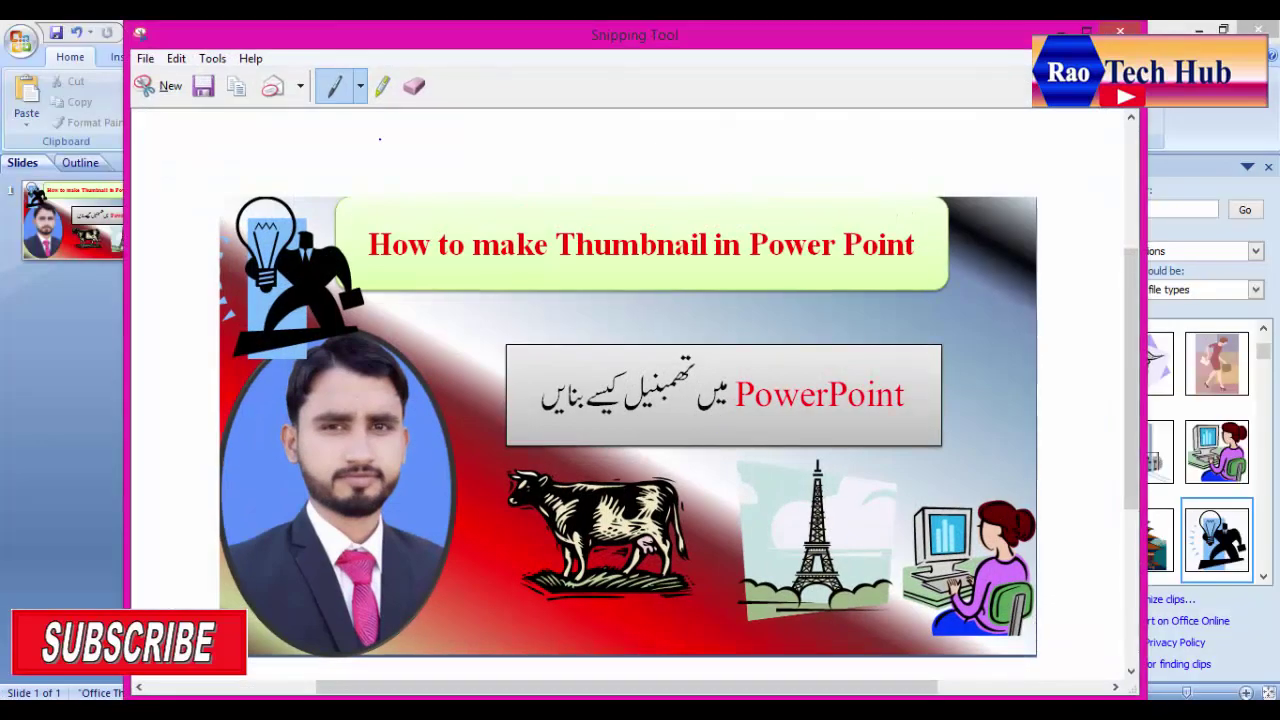
left_click(145, 58)
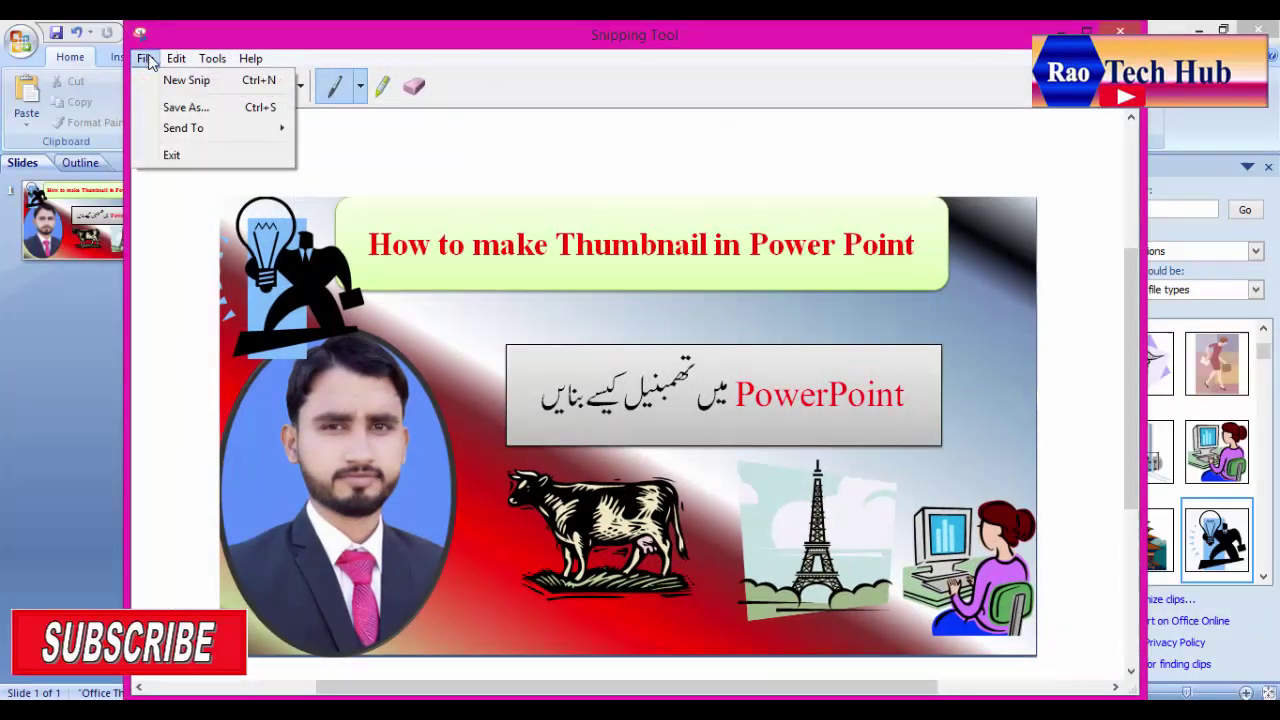
left_click(179, 111)
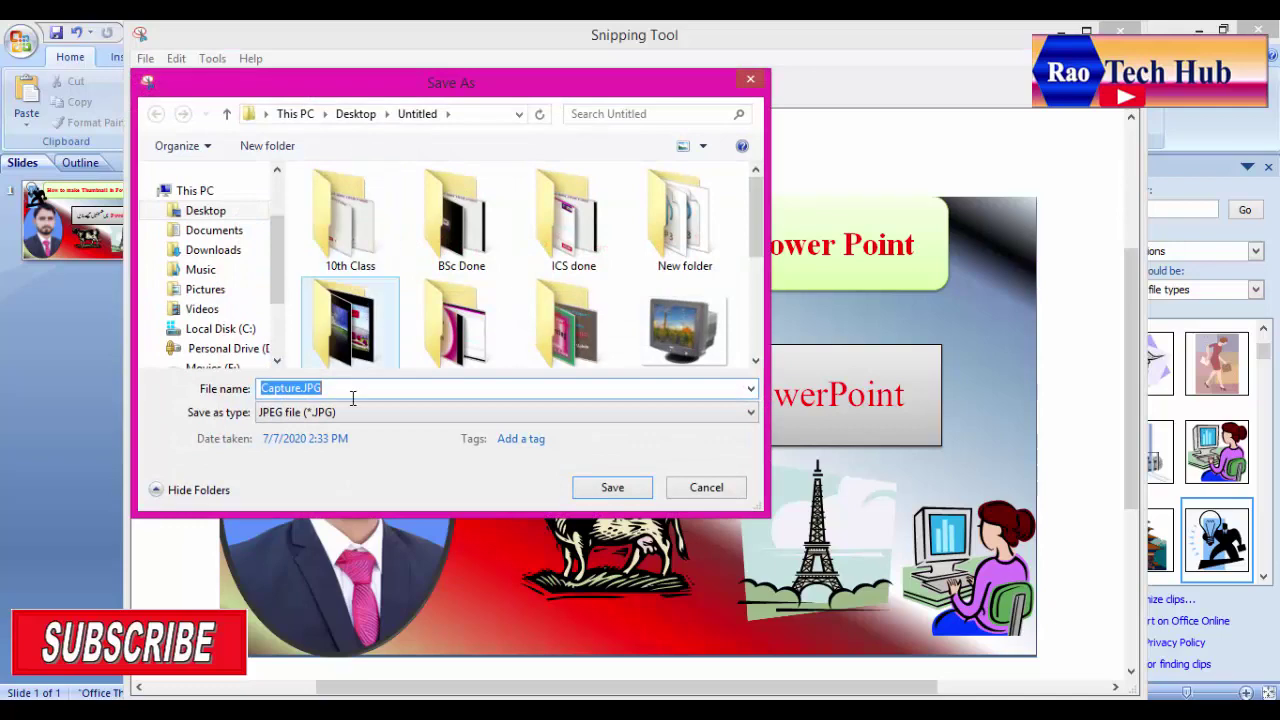